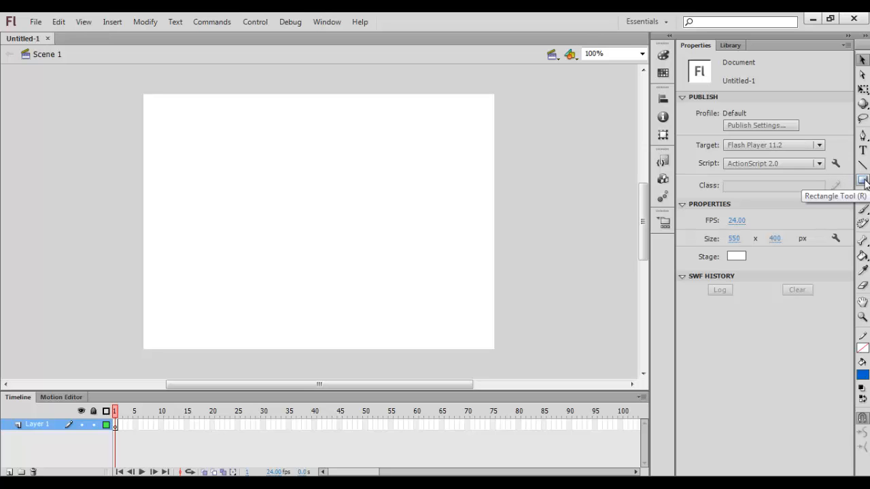
Draw a blue rectangle about 186 × 162 px near the centre of the stage and shift it slightly upward
{"action": "left_click", "coordinate": [863, 180]}
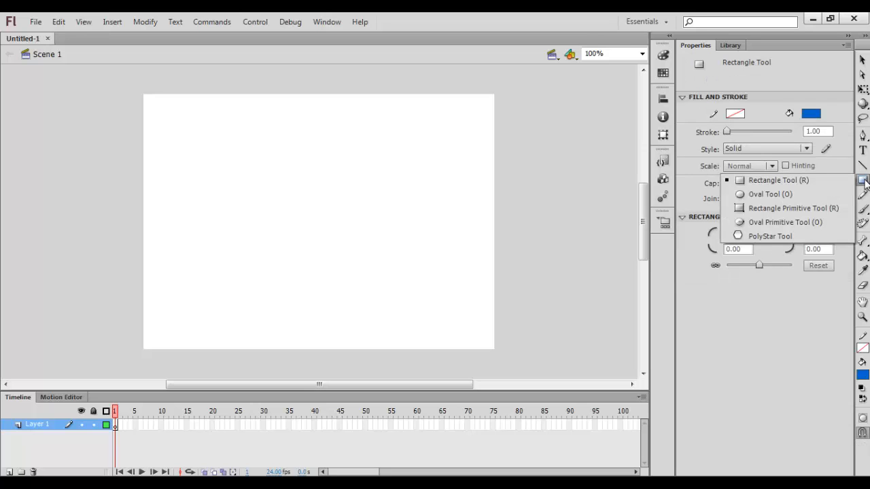
{"action": "left_click", "coordinate": [817, 184]}
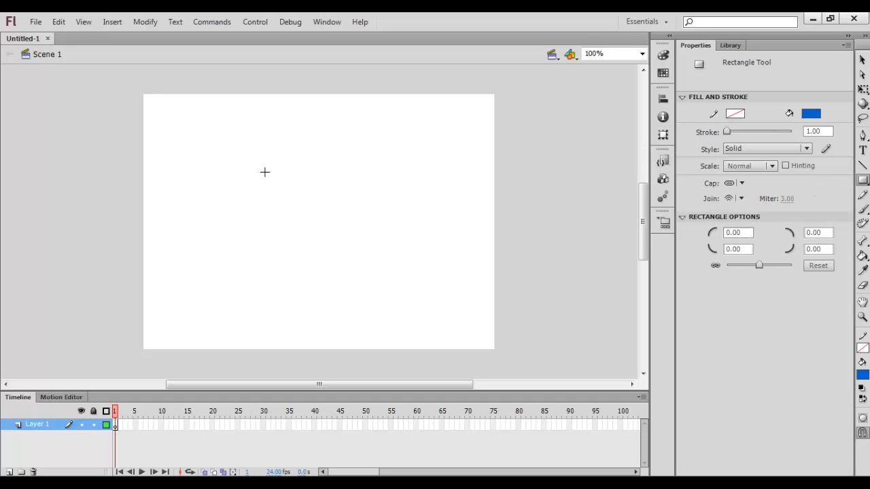
{"action": "left_click_drag", "start_coordinate": [265, 171], "coordinate": [384, 275]}
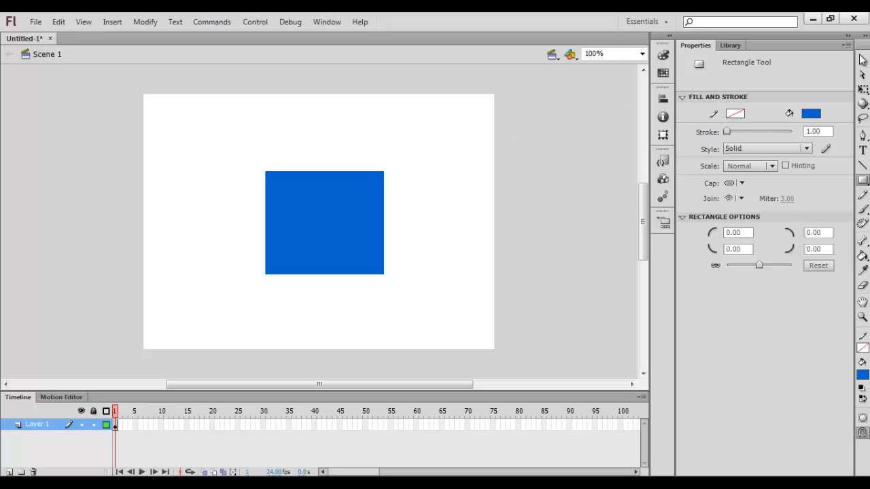
{"action": "left_click", "coordinate": [861, 60]}
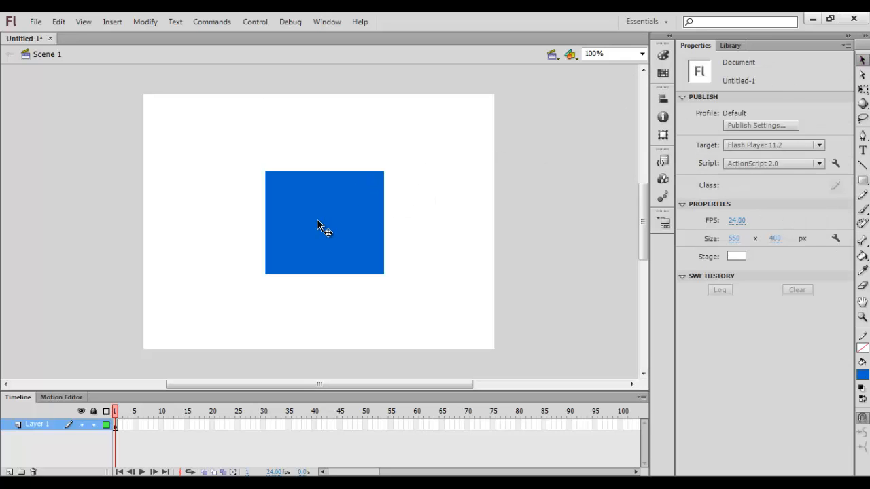
{"action": "left_click_drag", "start_coordinate": [316, 219], "coordinate": [326, 214]}
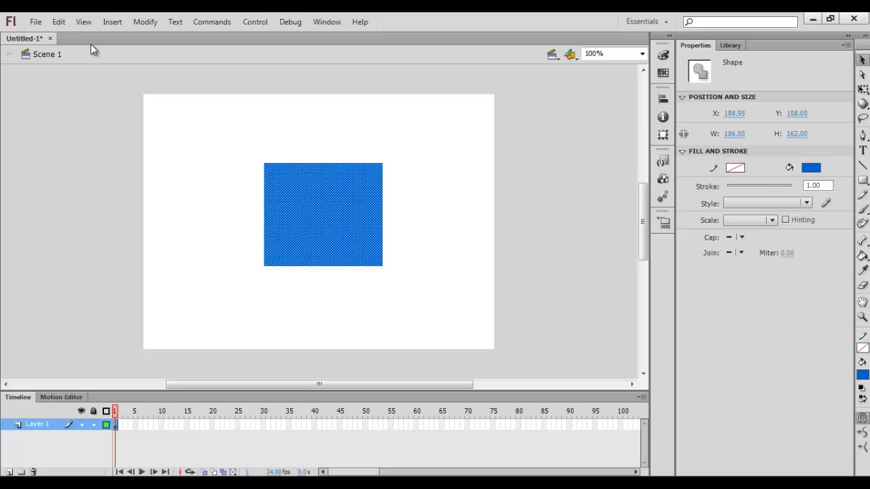
Show the rulers and place two horizontal and two vertical guides along the blue rectangle's edges
{"action": "left_click", "coordinate": [84, 21]}
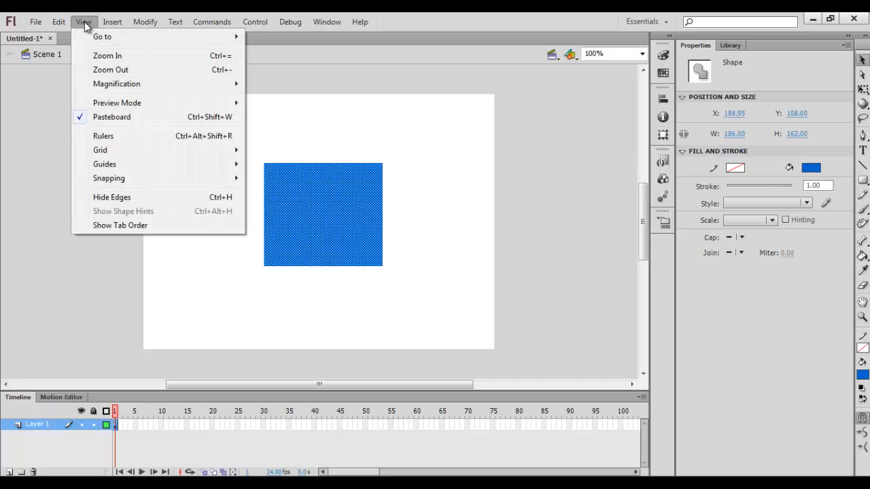
{"action": "left_click", "coordinate": [114, 139]}
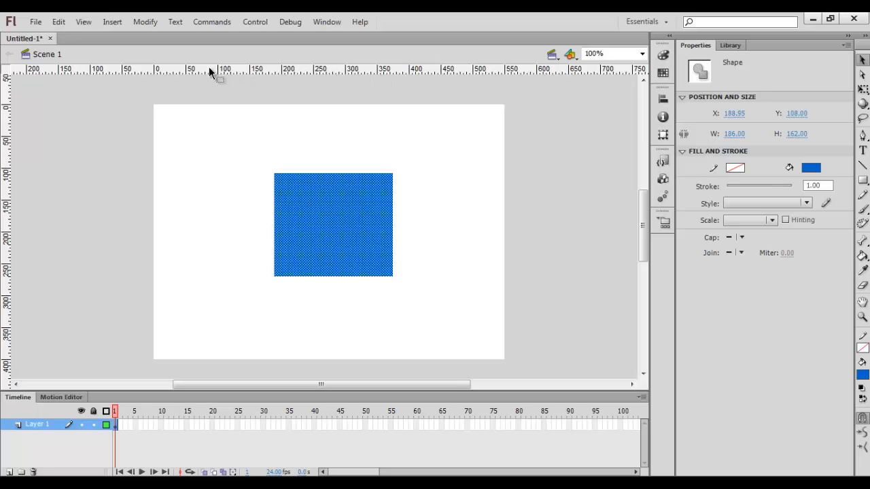
{"action": "left_click_drag", "start_coordinate": [336, 72], "coordinate": [337, 174]}
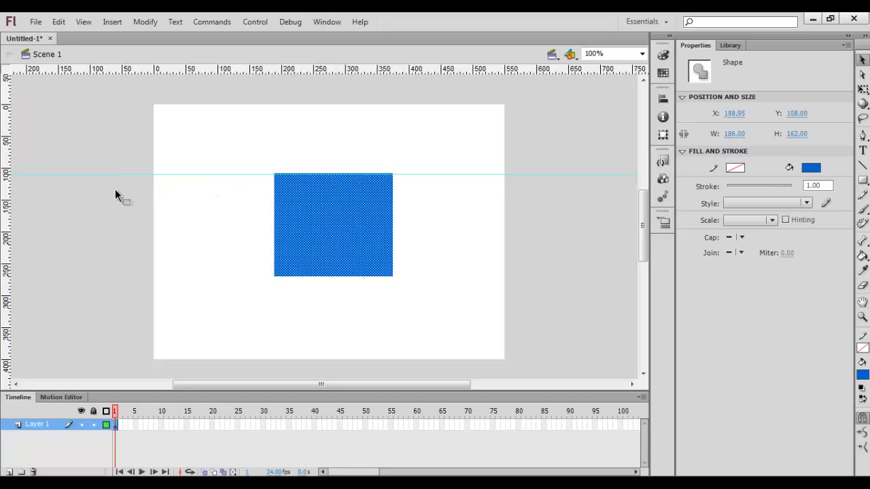
{"action": "left_click_drag", "start_coordinate": [6, 217], "coordinate": [275, 256]}
{"action": "left_click_drag", "start_coordinate": [5, 244], "coordinate": [393, 315]}
{"action": "left_click_drag", "start_coordinate": [324, 73], "coordinate": [335, 274]}
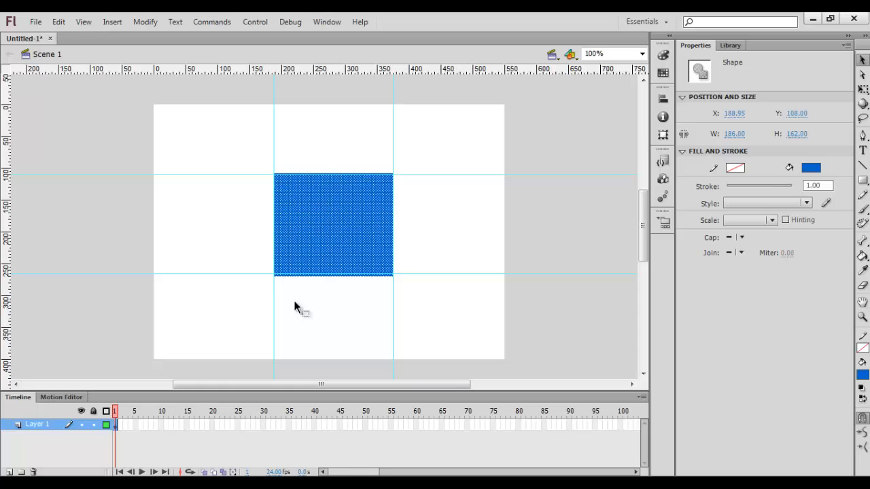
Insert a blank keyframe at frame 25 of Layer 1
{"action": "left_click", "coordinate": [239, 424]}
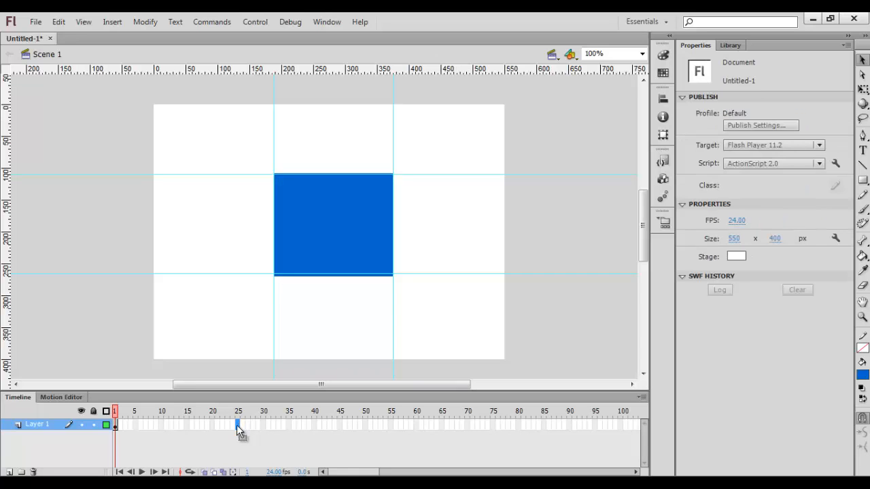
{"action": "right_click", "coordinate": [239, 423]}
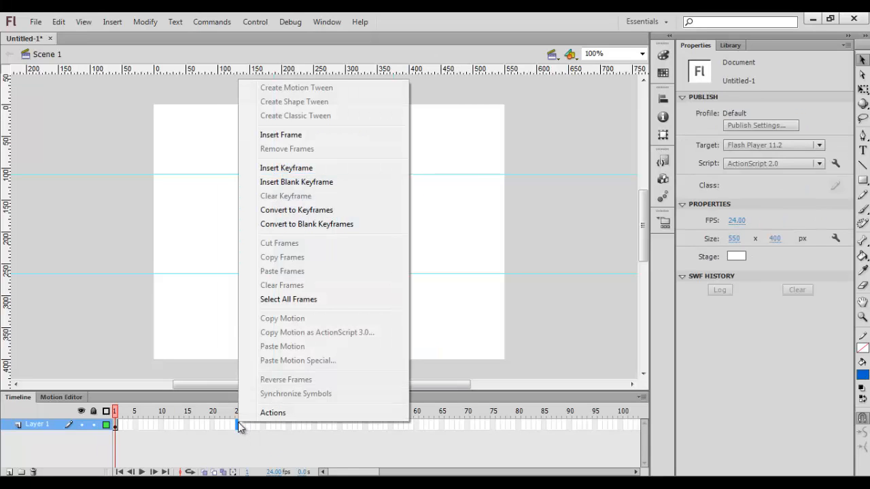
{"action": "left_click", "coordinate": [321, 182]}
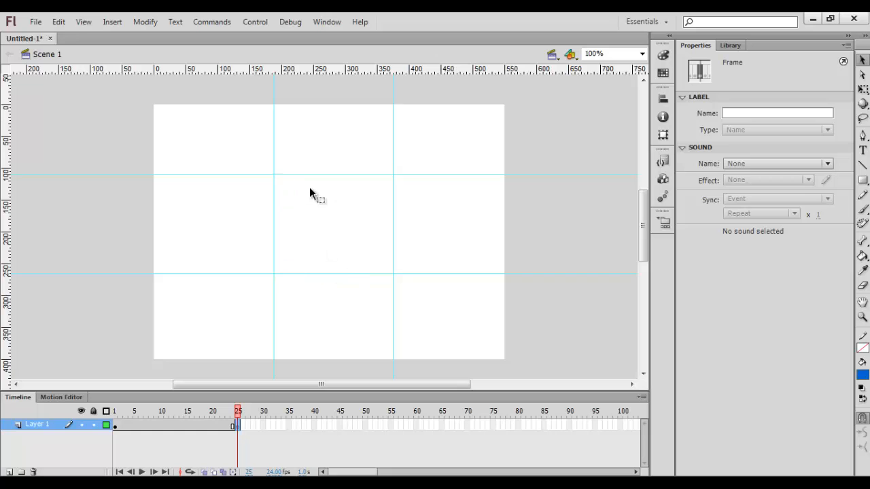
Draw an oval about 187 × 156 px on frame 25, filling the area enclosed by the four guides
{"action": "left_click", "coordinate": [863, 182]}
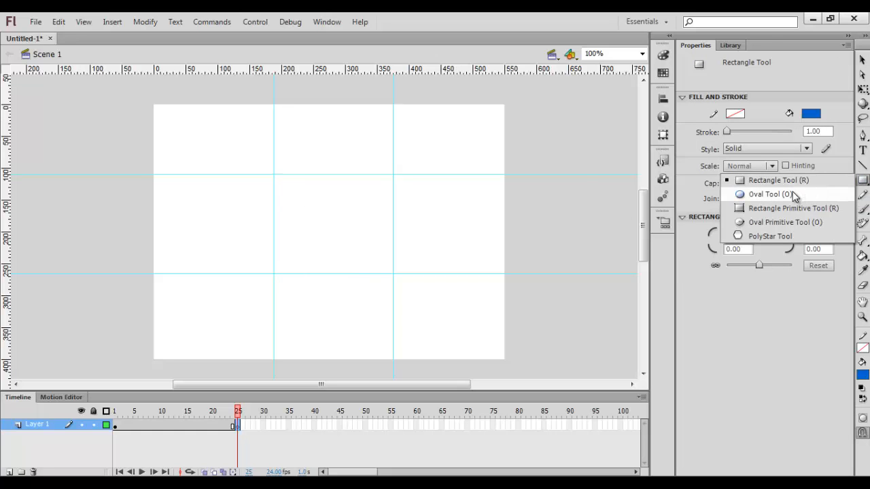
{"action": "left_click", "coordinate": [767, 195]}
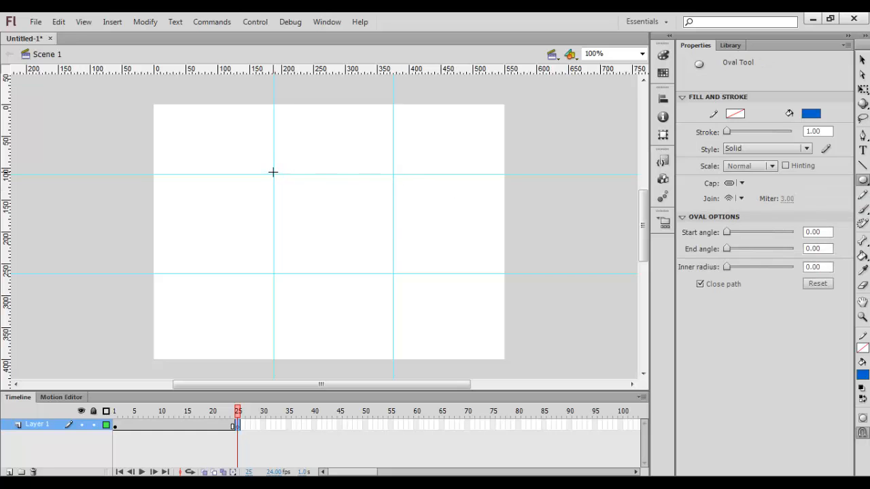
{"action": "left_click_drag", "start_coordinate": [272, 172], "coordinate": [392, 274]}
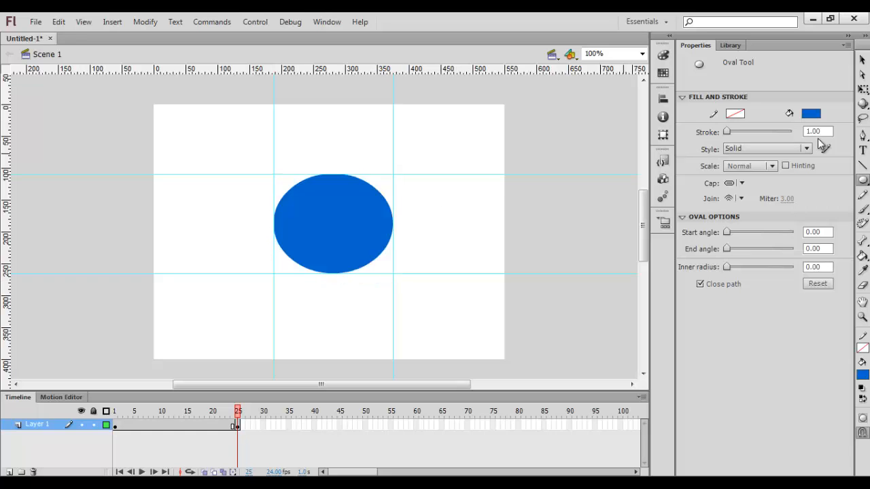
Change the fill colour of the oval on frame 25 to red
{"action": "left_click", "coordinate": [862, 61]}
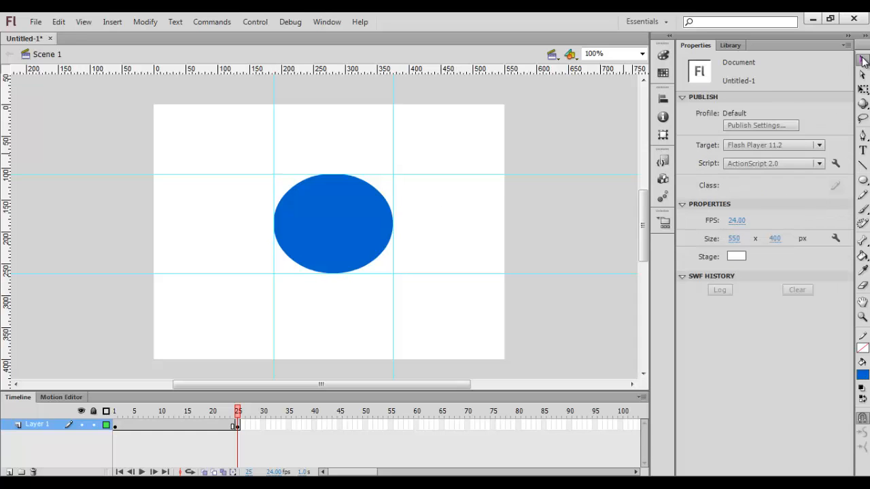
{"action": "left_click", "coordinate": [349, 217]}
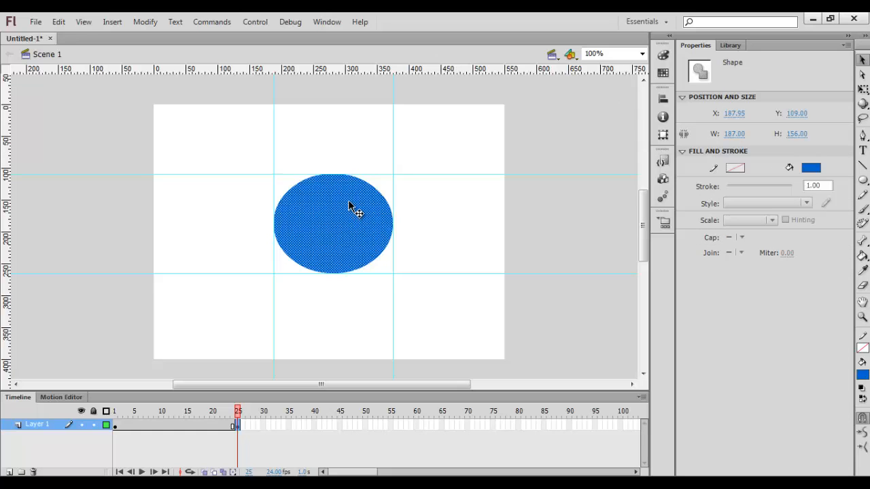
{"action": "left_click", "coordinate": [811, 168]}
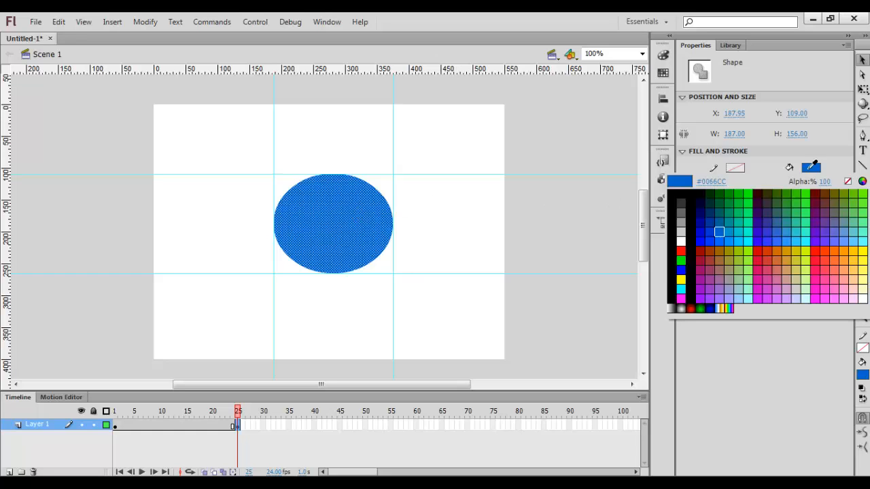
{"action": "left_click", "coordinate": [757, 252]}
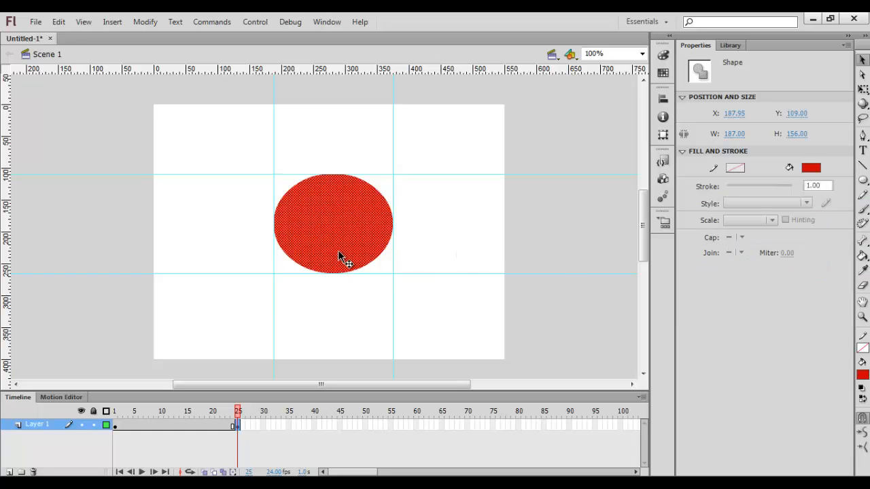
Check the shapes on frames 1 and 25, and insert a blank keyframe at frame 50 of Layer 1
{"action": "left_click", "coordinate": [113, 424]}
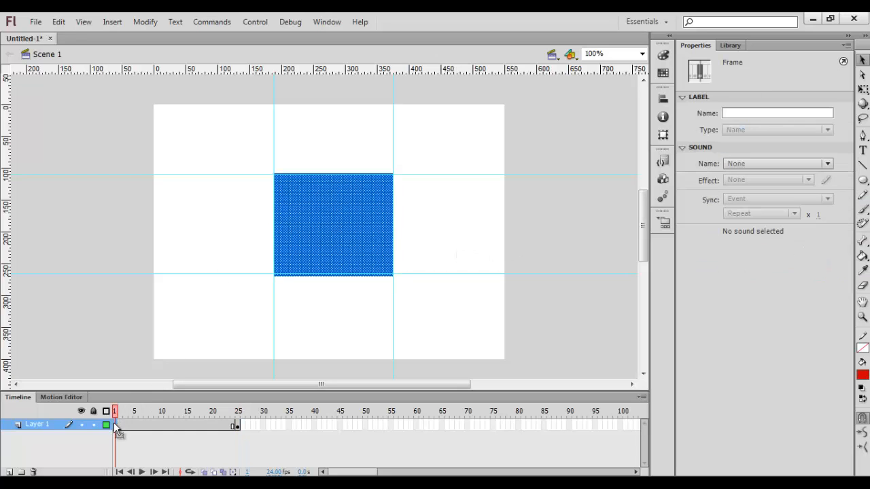
{"action": "left_click", "coordinate": [237, 425]}
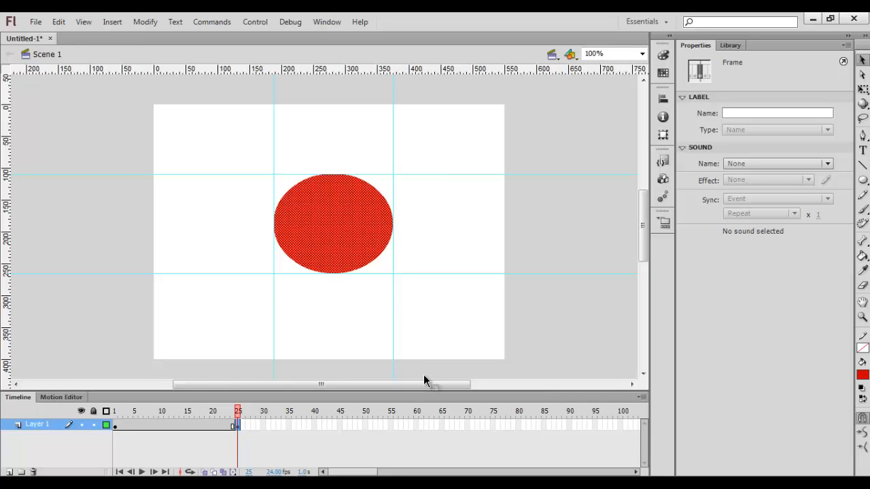
{"action": "right_click", "coordinate": [365, 426]}
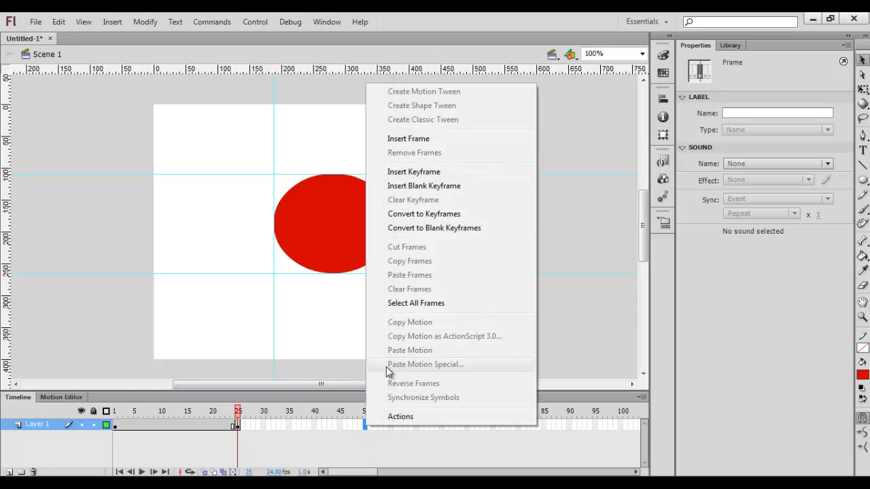
{"action": "left_click", "coordinate": [449, 187]}
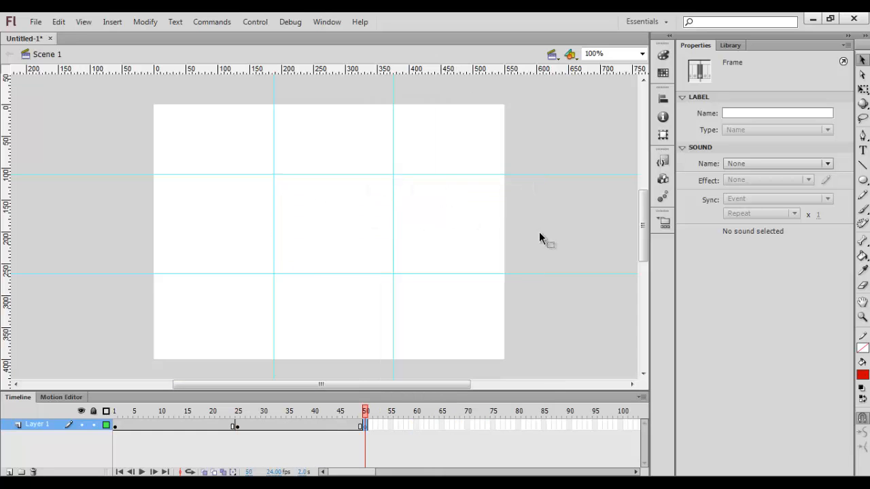
Draw a nine-pointed star about 168 × 166 px on frame 50 with the PolyStar tool, using the star style
{"action": "left_click", "coordinate": [863, 180]}
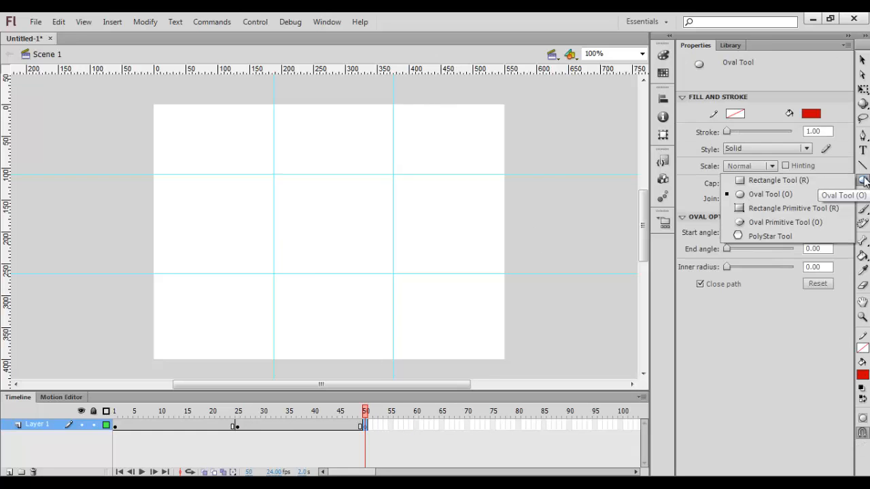
{"action": "left_click", "coordinate": [769, 238]}
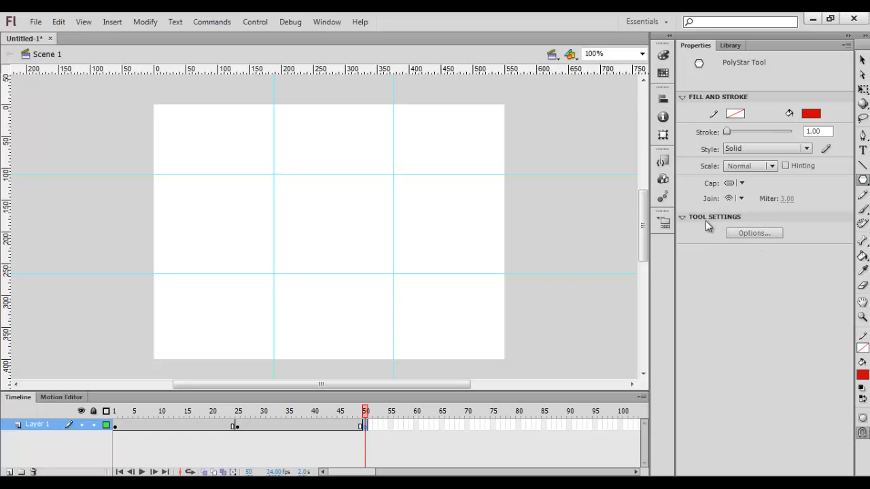
{"action": "left_click", "coordinate": [753, 235]}
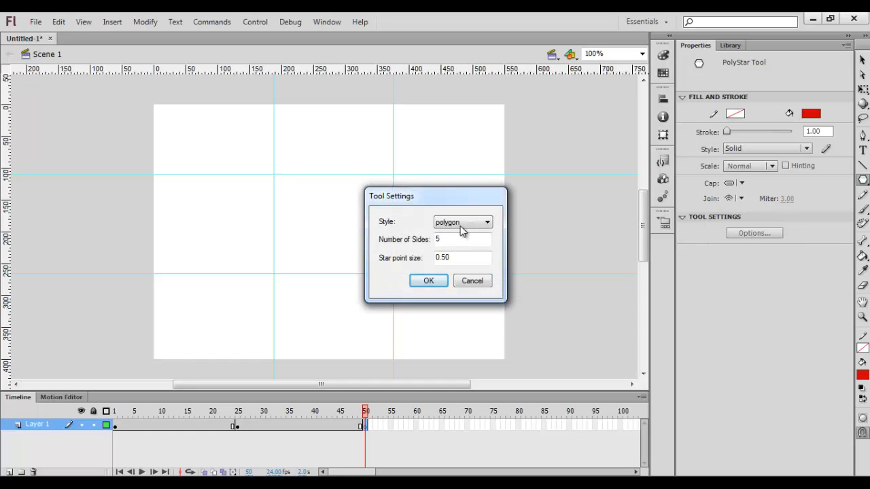
{"action": "left_click", "coordinate": [489, 224]}
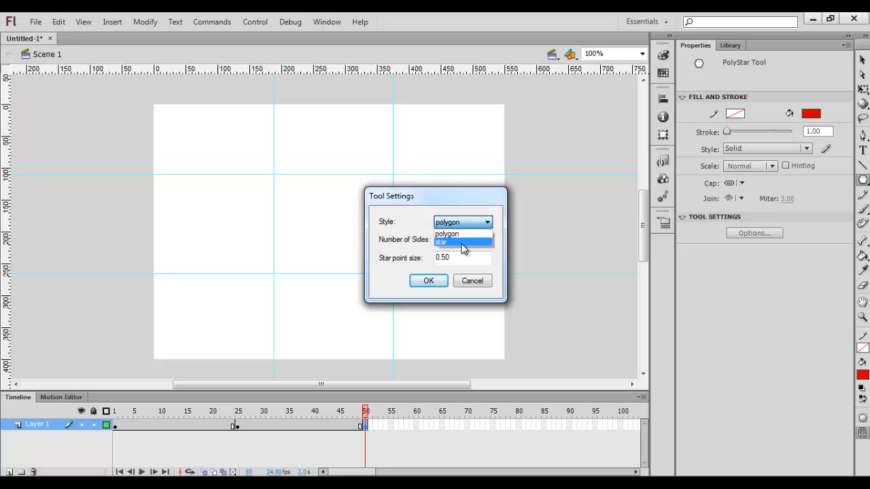
{"action": "left_click", "coordinate": [460, 243]}
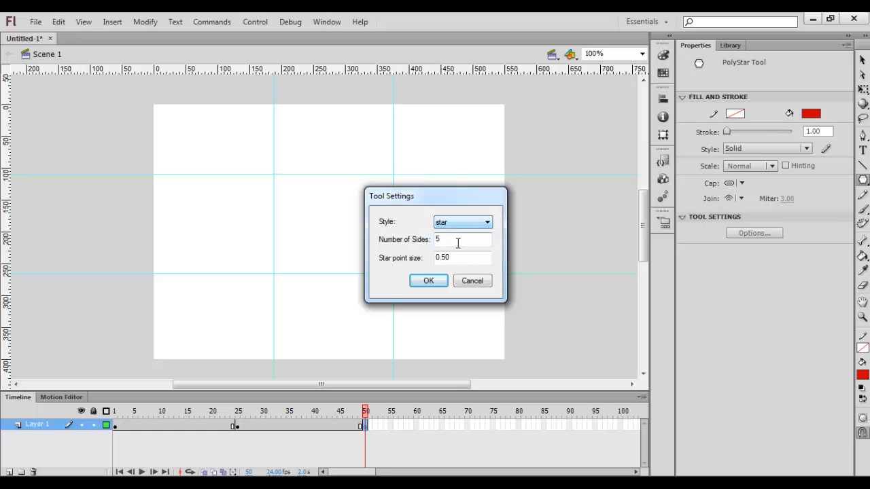
{"action": "double_click", "coordinate": [445, 239]}
{"action": "left_click", "coordinate": [429, 282]}
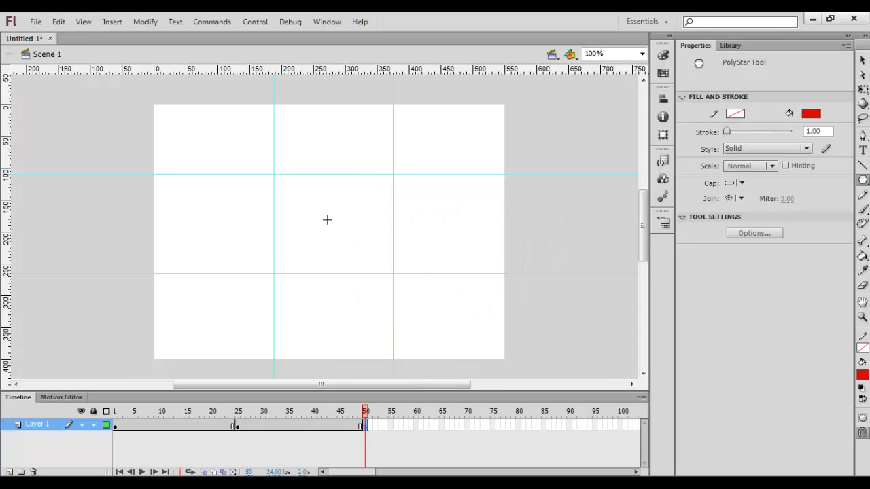
{"action": "left_click_drag", "start_coordinate": [330, 215], "coordinate": [375, 239]}
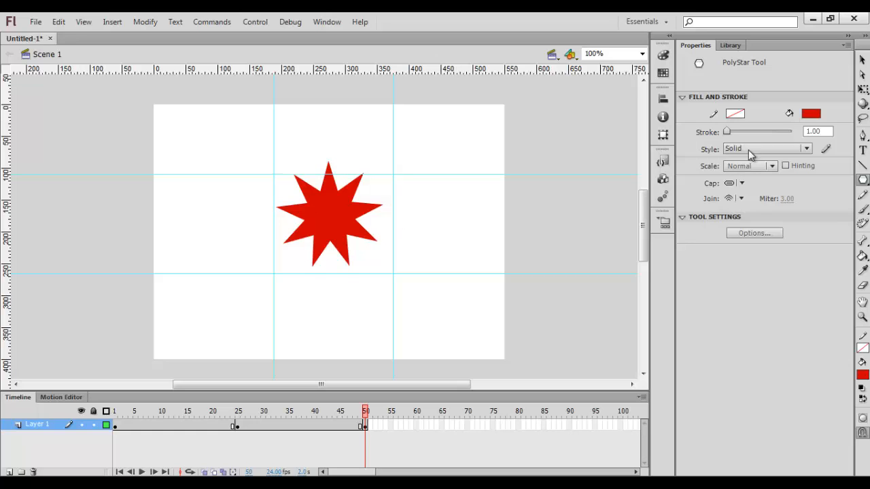
Fill the star on frame 50 with green #33CC00 and move it slightly down and right to centre it between the guides
{"action": "left_click", "coordinate": [861, 59]}
{"action": "left_click", "coordinate": [353, 221]}
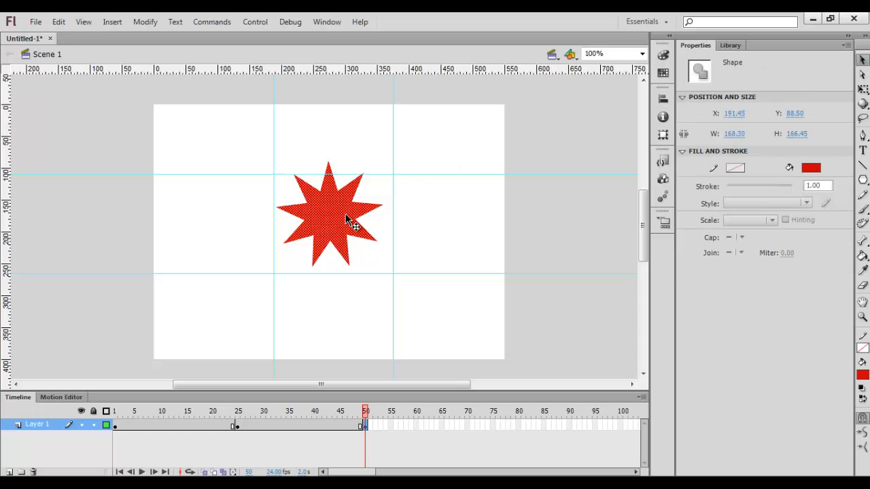
{"action": "left_click", "coordinate": [812, 169]}
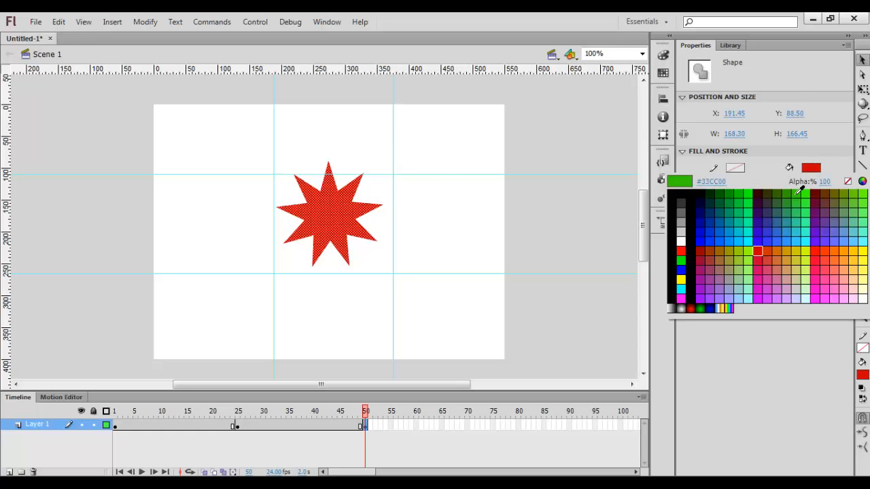
{"action": "left_click", "coordinate": [799, 194]}
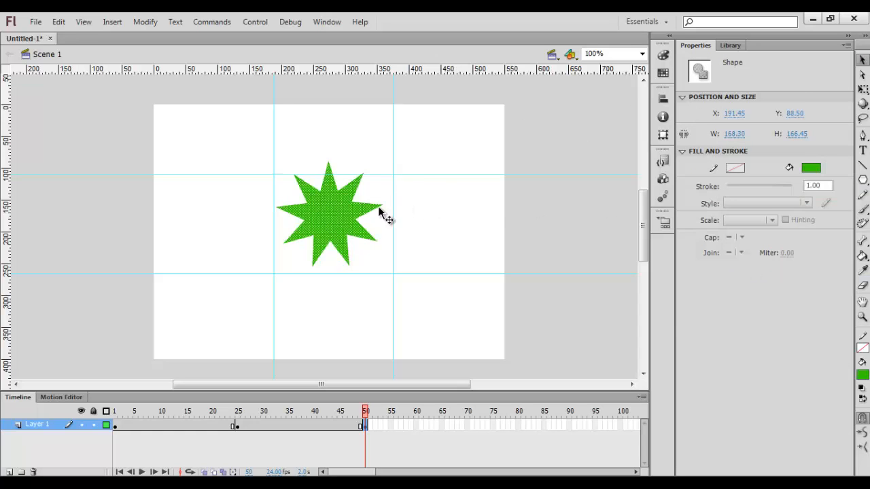
{"action": "left_click_drag", "start_coordinate": [330, 220], "coordinate": [343, 225]}
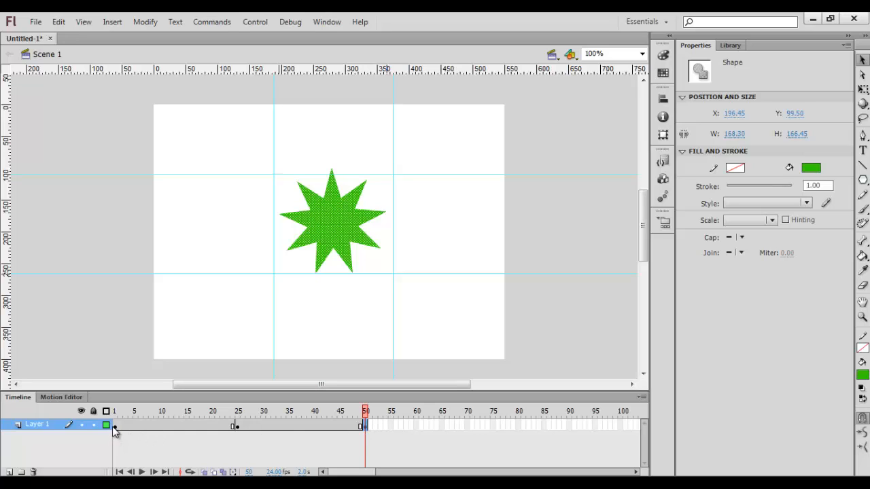
Check the shapes on frames 25 and 50, and extend the green star's frames on Layer 1 to frame 74
{"action": "left_click", "coordinate": [238, 425]}
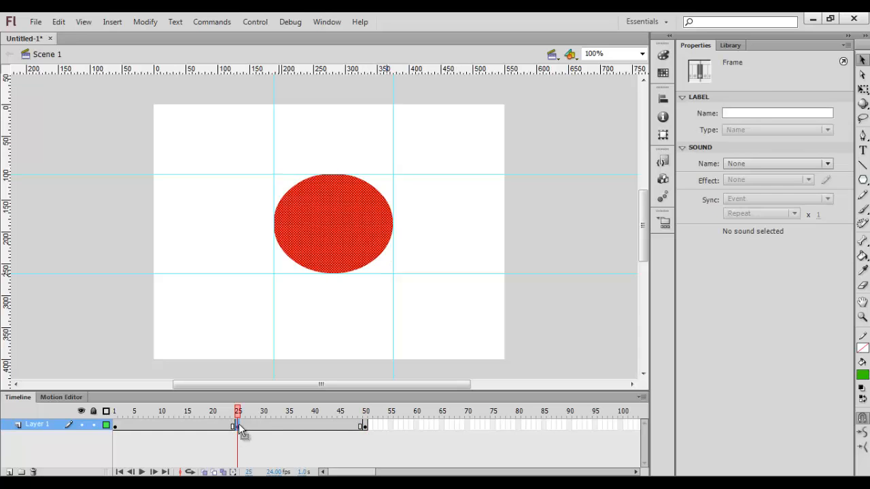
{"action": "left_click", "coordinate": [365, 424]}
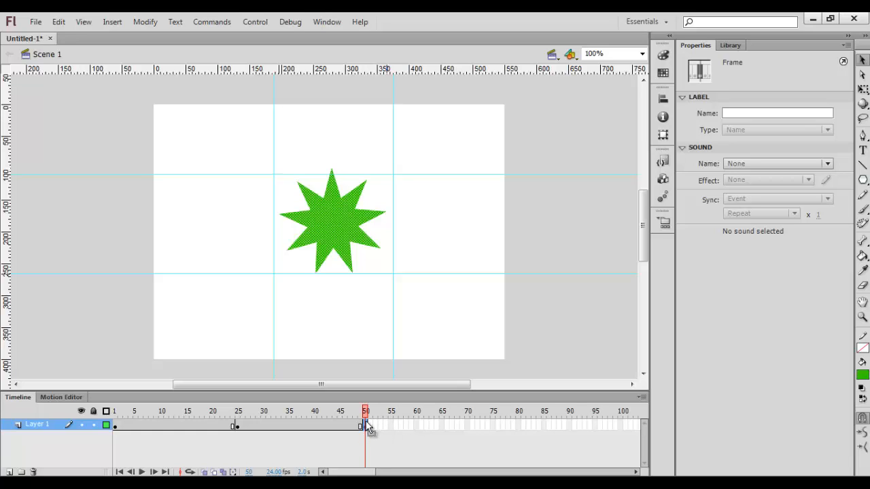
{"action": "right_click", "coordinate": [487, 424]}
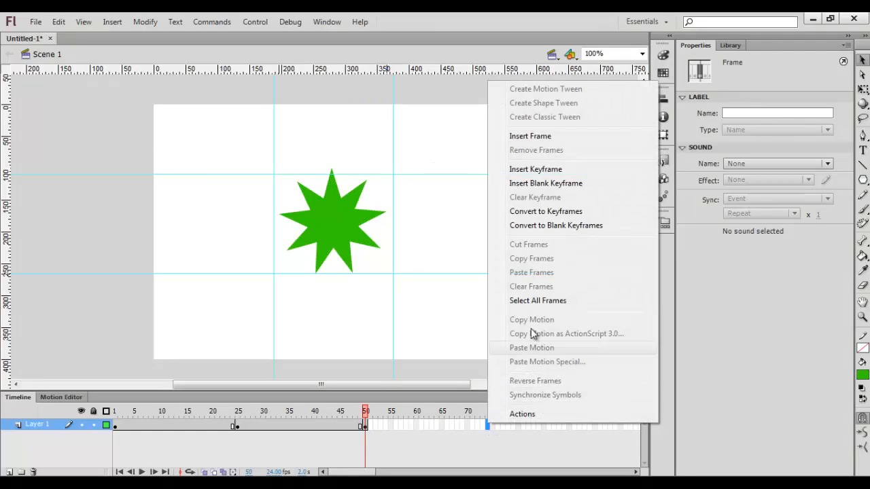
{"action": "left_click", "coordinate": [530, 136]}
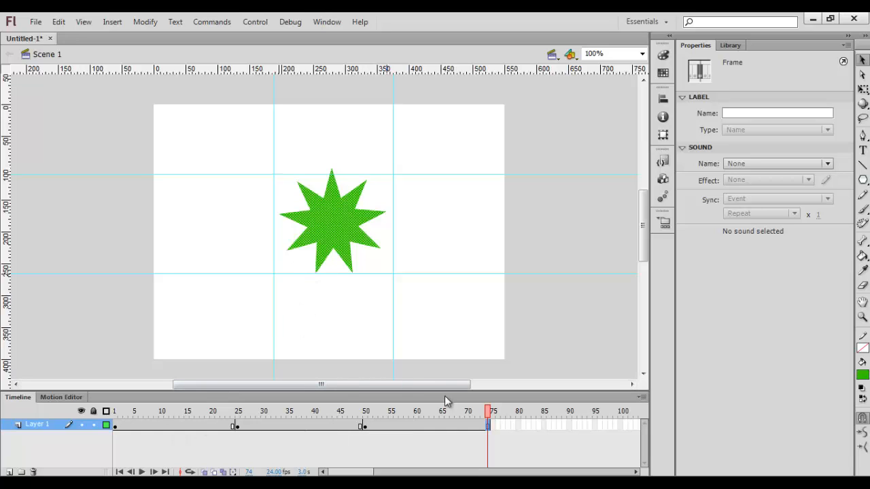
{"action": "left_click", "coordinate": [492, 424]}
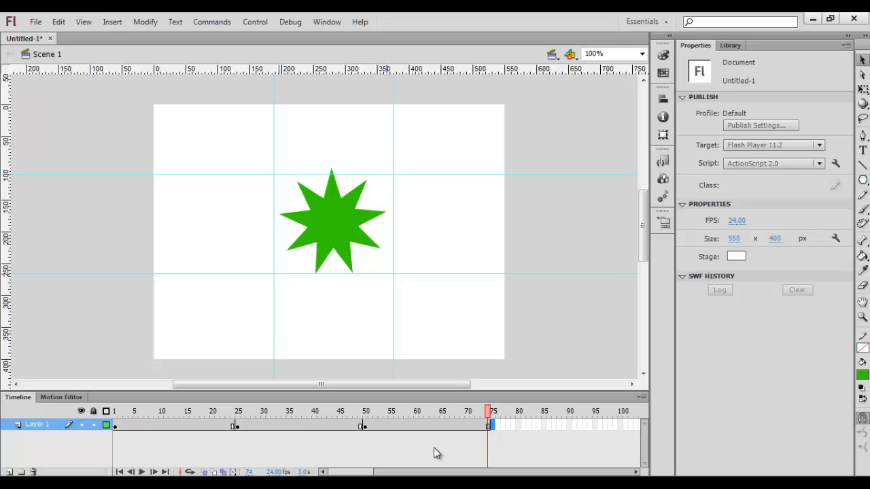
Review the shapes on frames 1, 25 and 50, and copy the blue rectangle's keyframe from frame 1 to frame 75
{"action": "left_click", "coordinate": [113, 425]}
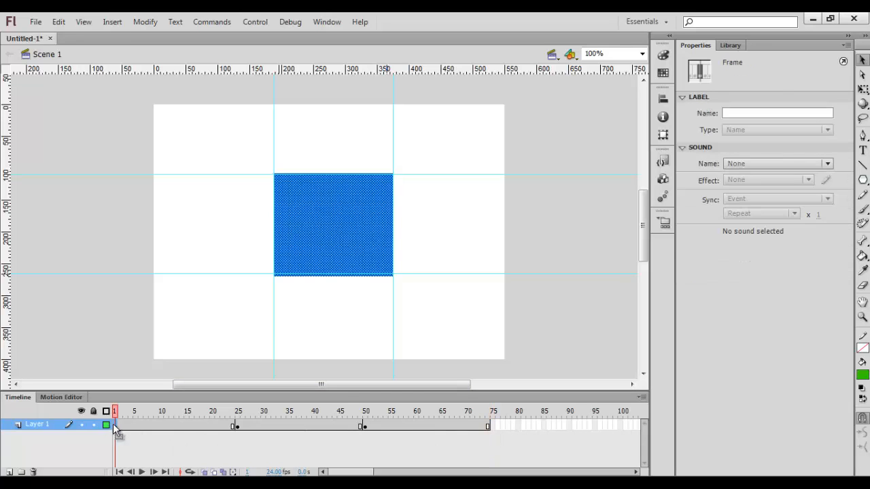
{"action": "left_click", "coordinate": [237, 426]}
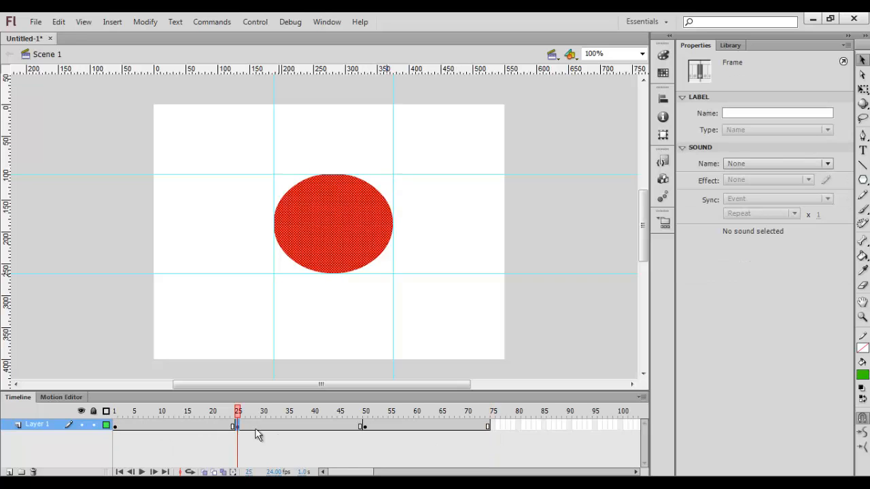
{"action": "left_click", "coordinate": [365, 427]}
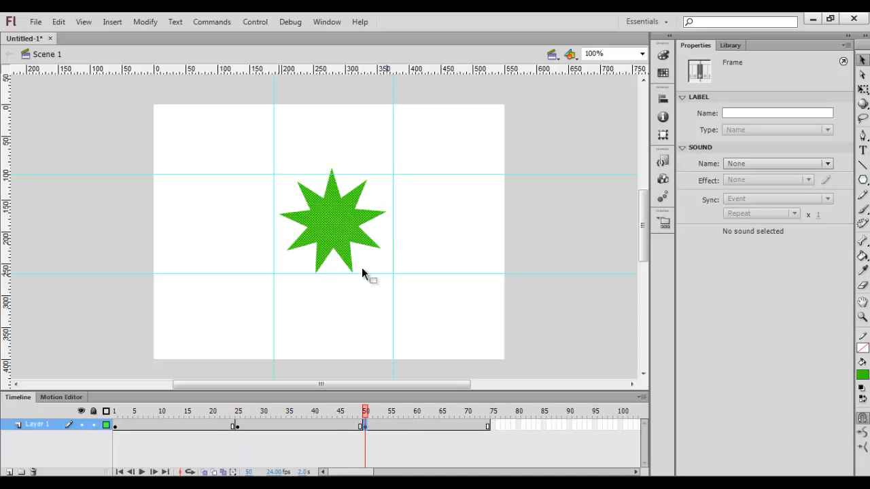
{"action": "left_click", "coordinate": [493, 424]}
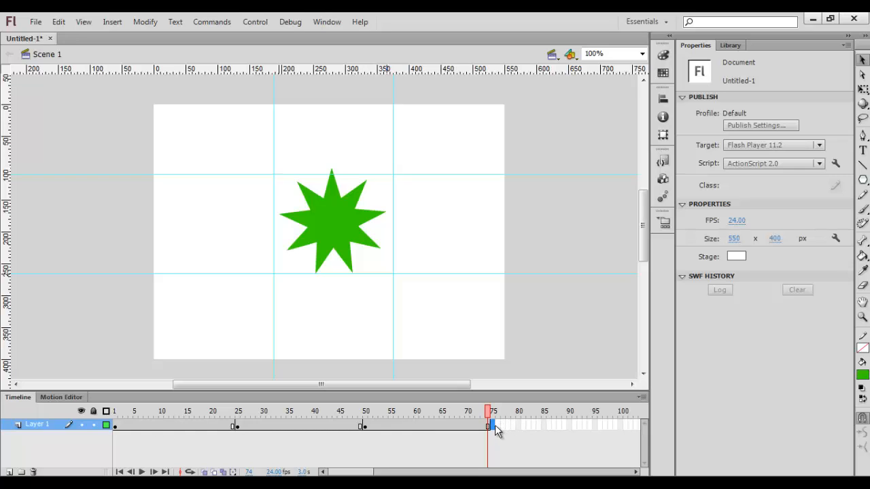
{"action": "right_click", "coordinate": [117, 426]}
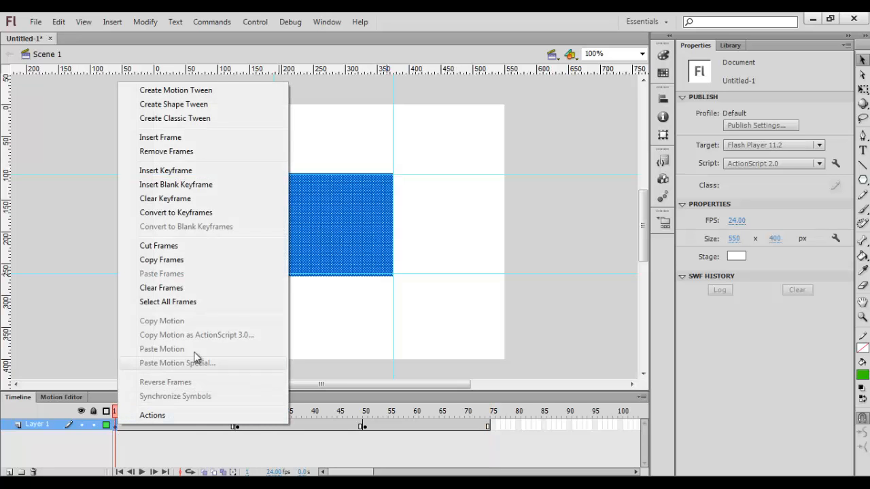
{"action": "left_click", "coordinate": [174, 262]}
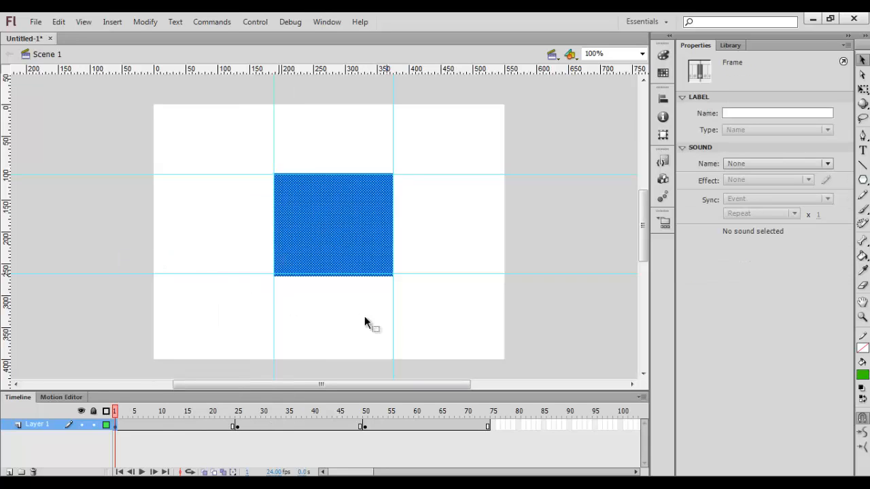
{"action": "right_click", "coordinate": [489, 426]}
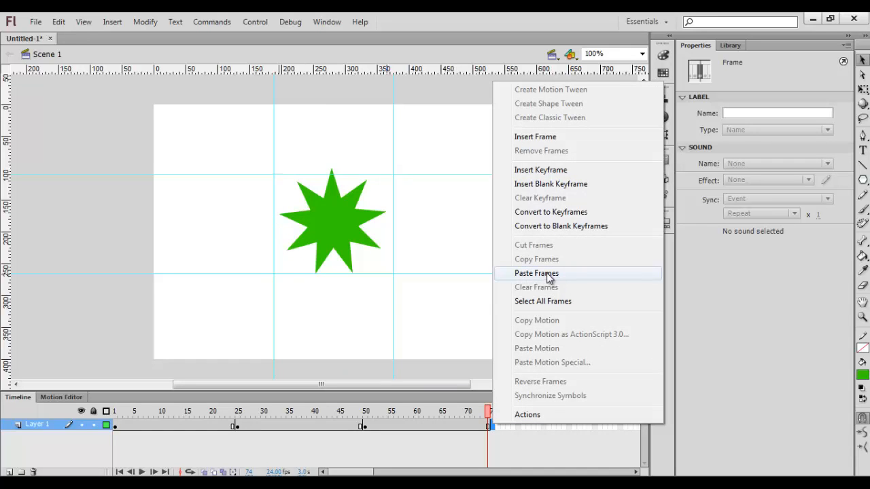
{"action": "left_click", "coordinate": [548, 273]}
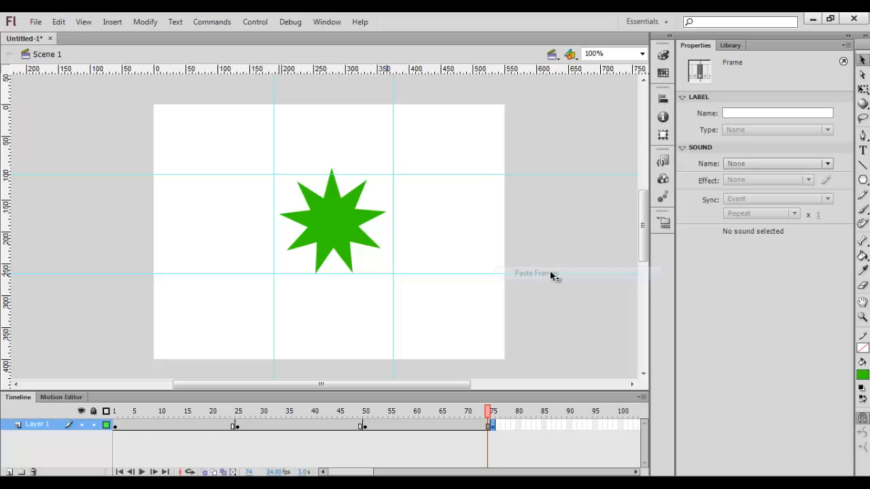
{"action": "left_click", "coordinate": [495, 411]}
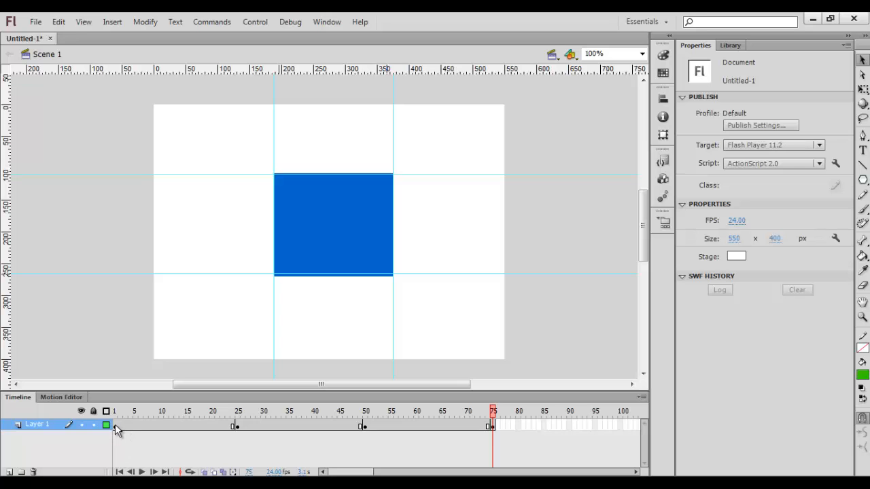
Create shape tweens across all of Layer 1 from frame 1 to frame 75
{"action": "left_click_drag", "start_coordinate": [115, 424], "coordinate": [496, 429]}
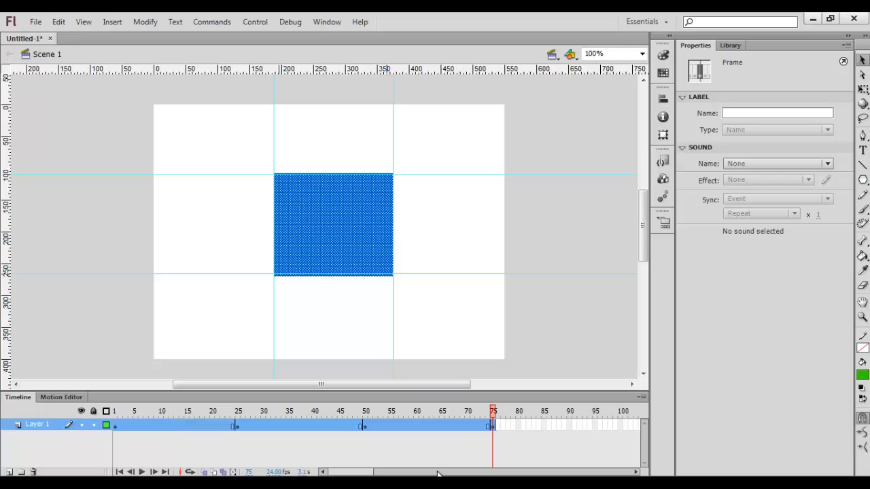
{"action": "right_click", "coordinate": [283, 425]}
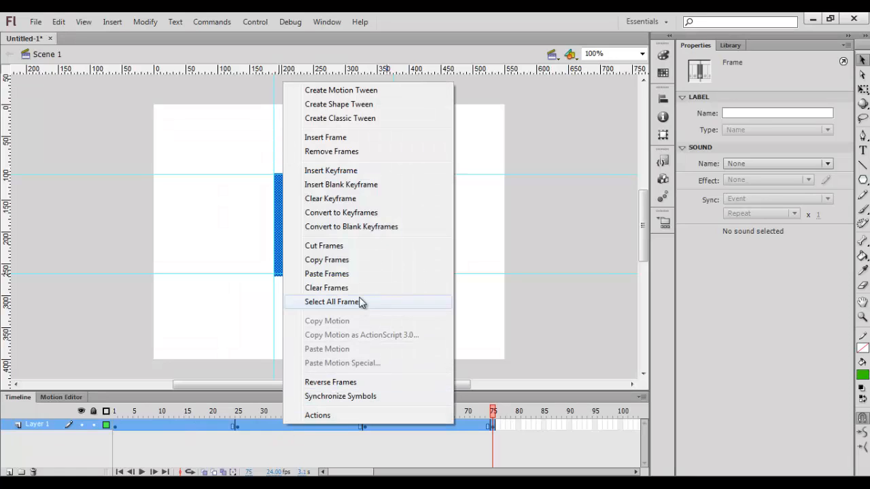
{"action": "left_click", "coordinate": [345, 105]}
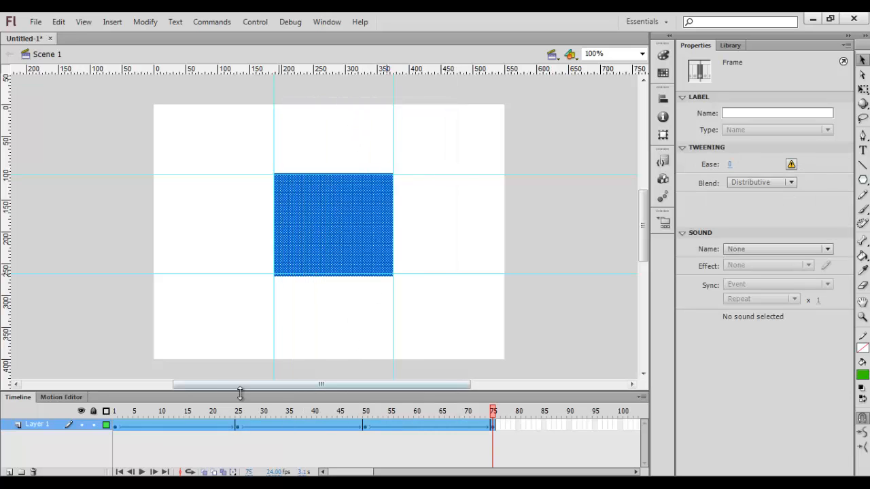
Preview the morphing by scrubbing from frame 1 to frame 75, and play the animation in a test movie
{"action": "left_click", "coordinate": [116, 412]}
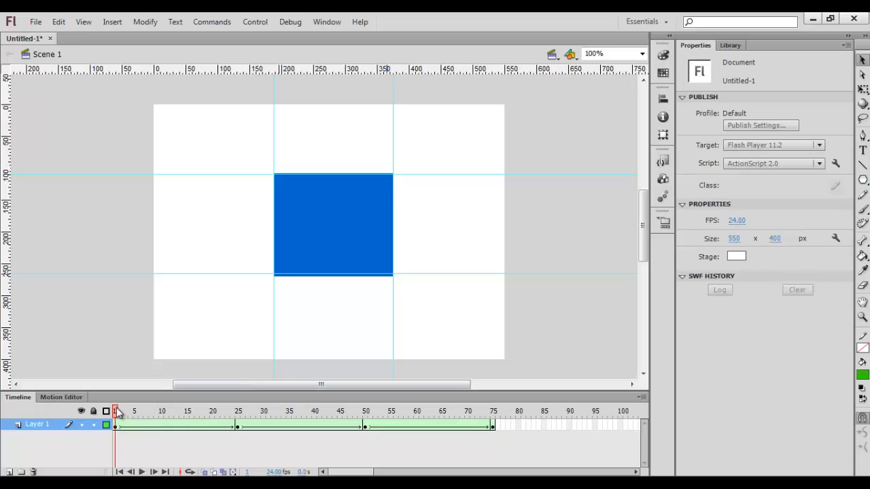
{"action": "left_click_drag", "start_coordinate": [117, 413], "coordinate": [289, 466]}
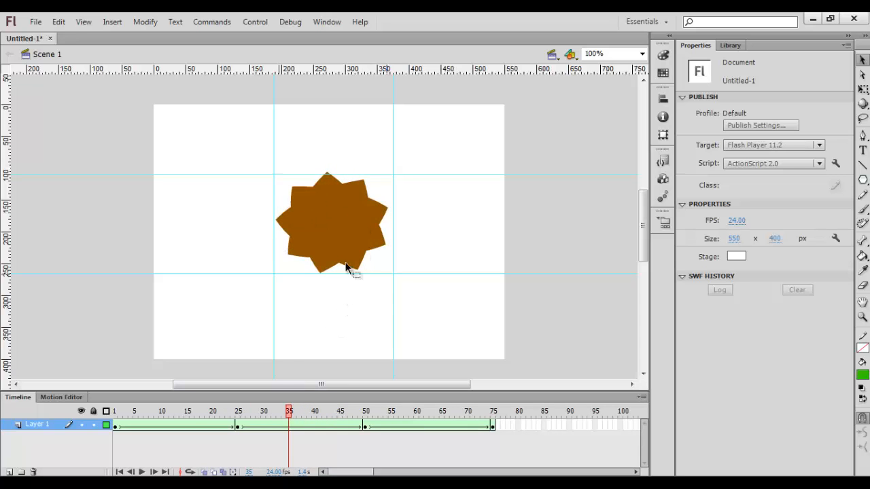
{"action": "mouse_move", "coordinate": [288, 411]}
{"action": "left_mouse_down"}
{"action": "mouse_move", "coordinate": [390, 443]}
{"action": "mouse_move", "coordinate": [416, 461]}
{"action": "mouse_move", "coordinate": [492, 466]}
{"action": "left_mouse_up"}
{"action": "left_click", "coordinate": [356, 281]}
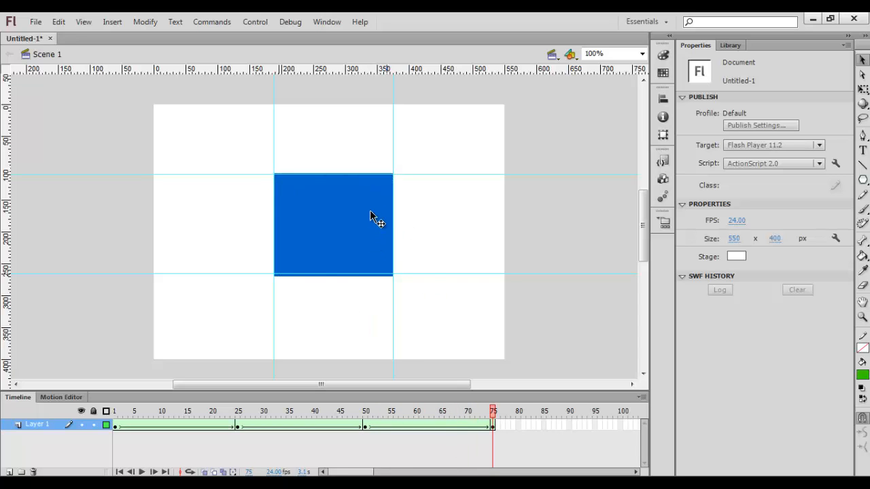
{"action": "key", "text": "ctrl+Return"}
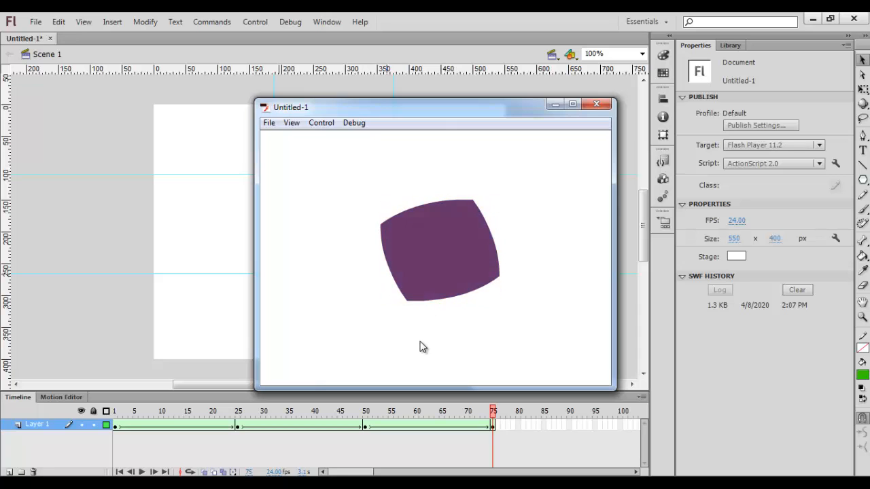
{"action": "left_click", "coordinate": [596, 104]}
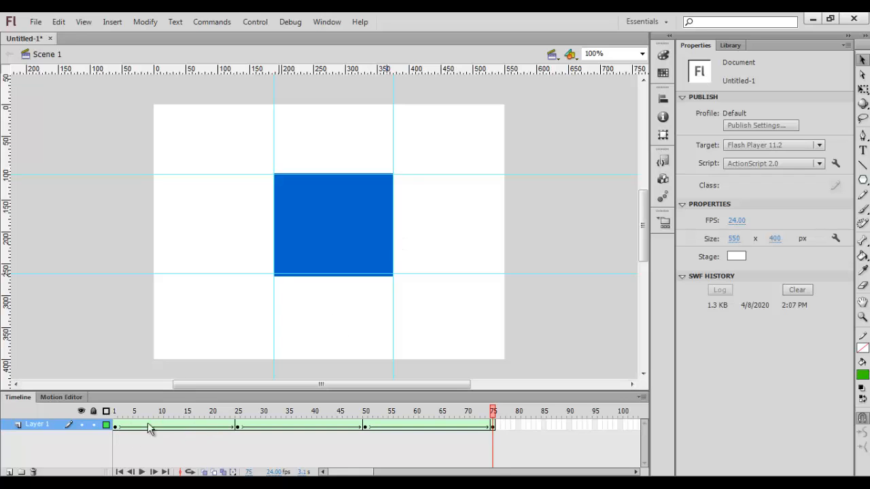
Copy the blue rectangle's keyframe from frame 1 to frame 20 of Layer 1 to hold the shape
{"action": "left_click", "coordinate": [114, 423]}
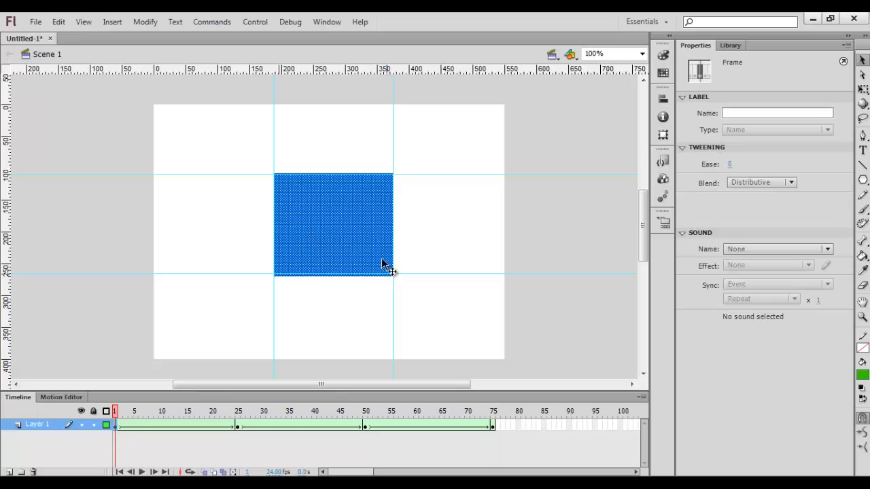
{"action": "right_click", "coordinate": [116, 423]}
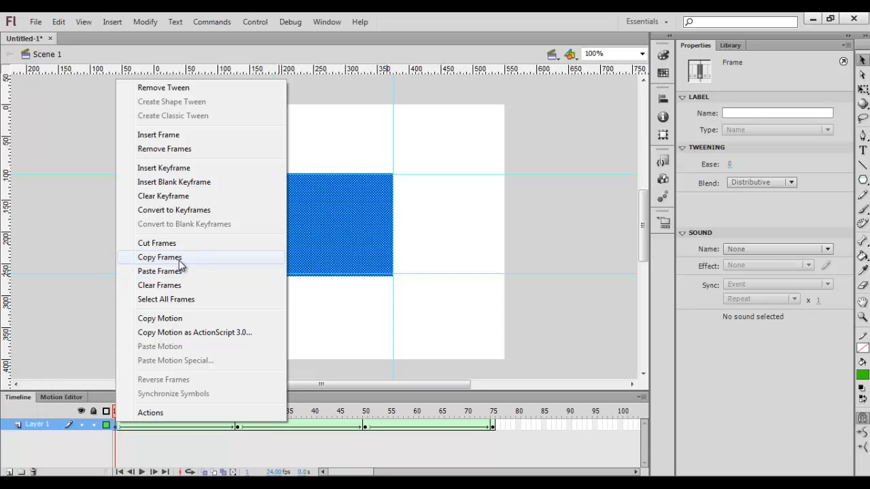
{"action": "left_click", "coordinate": [180, 259]}
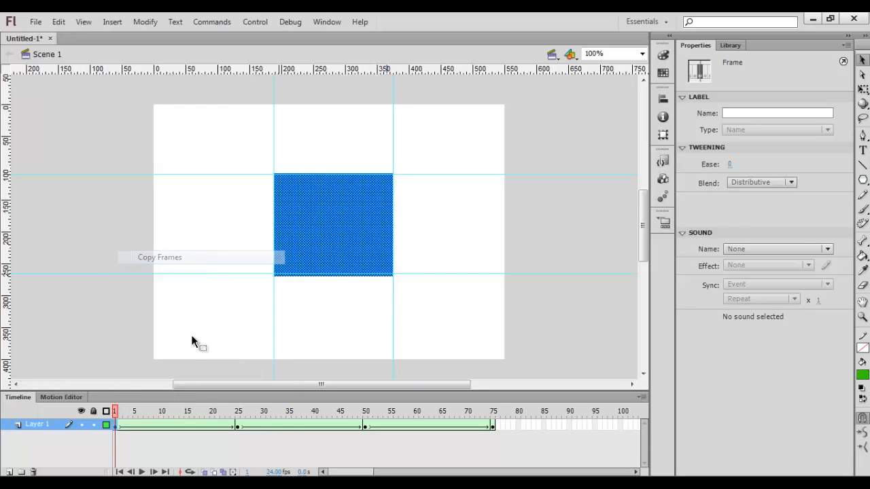
{"action": "right_click", "coordinate": [213, 427]}
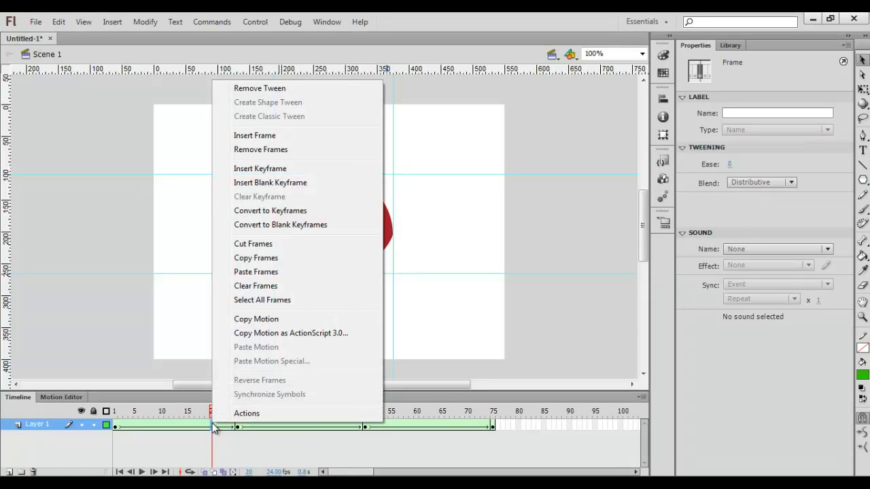
{"action": "left_click", "coordinate": [275, 274]}
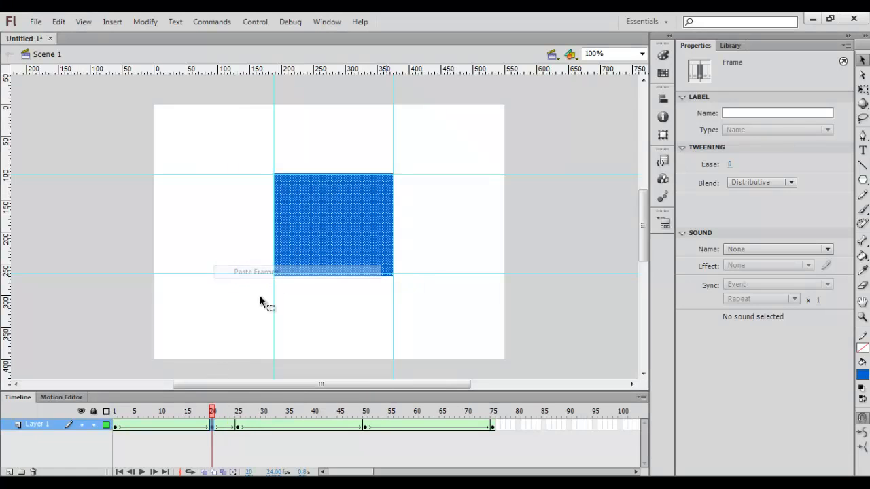
Compare the rectangle on frames 1 and 20, and scrub from frame 1 to frame 25 to check the hold and morph
{"action": "left_click", "coordinate": [114, 428]}
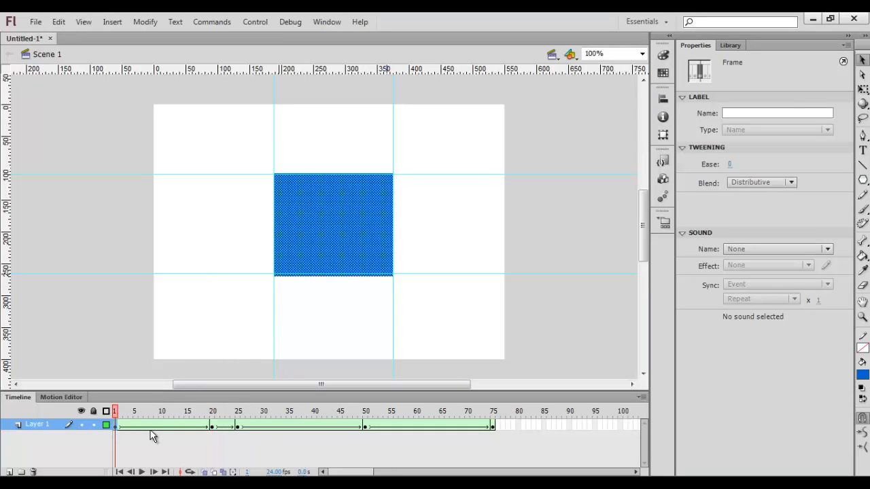
{"action": "left_click", "coordinate": [212, 426]}
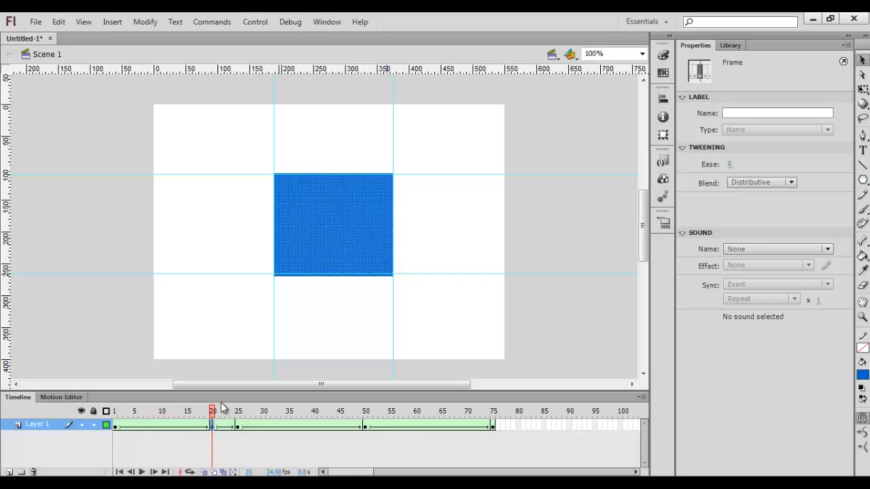
{"action": "left_click", "coordinate": [115, 426]}
{"action": "left_click", "coordinate": [212, 427]}
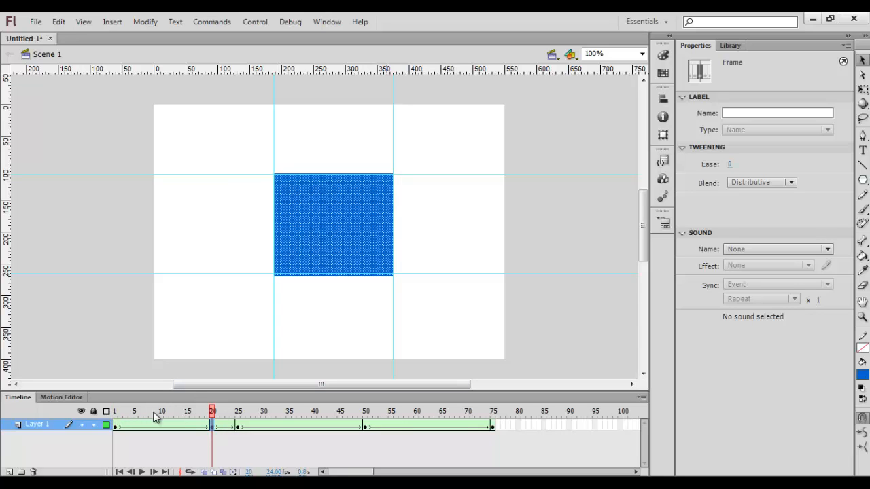
{"action": "left_click", "coordinate": [118, 413]}
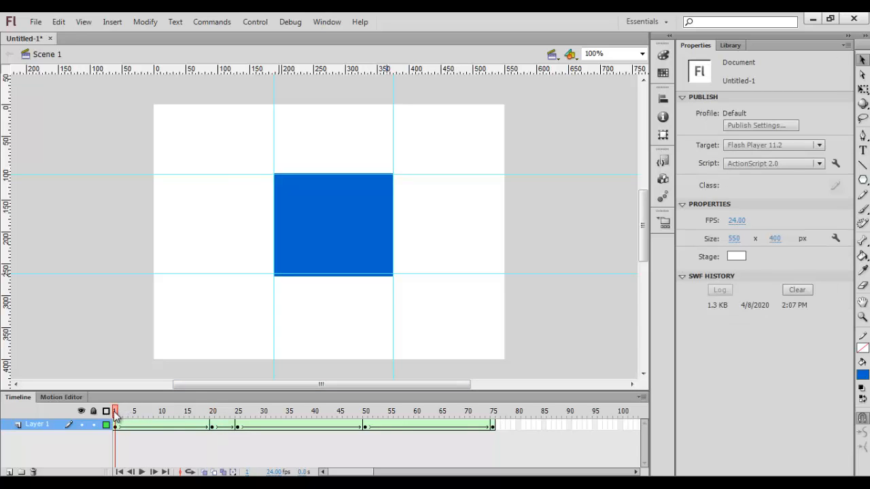
{"action": "left_click_drag", "start_coordinate": [123, 419], "coordinate": [238, 460]}
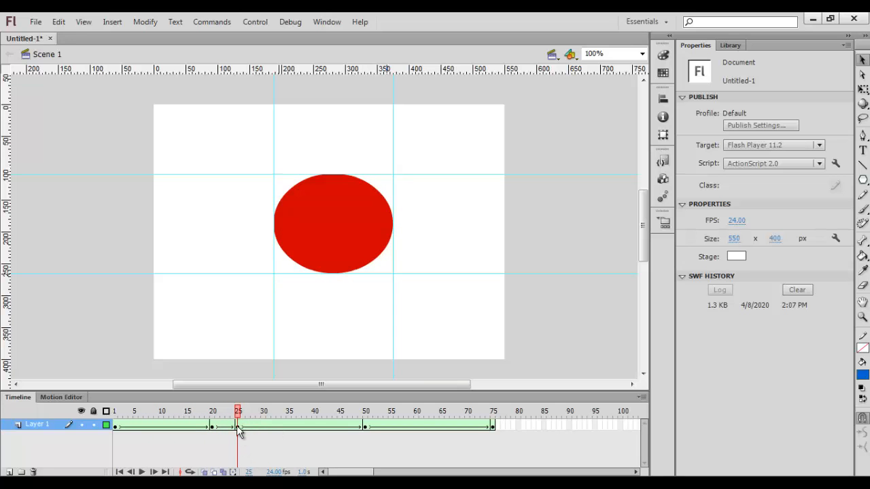
Copy the red oval's keyframe from frame 25 to frame 45 of Layer 1 to hold the shape
{"action": "right_click", "coordinate": [242, 428]}
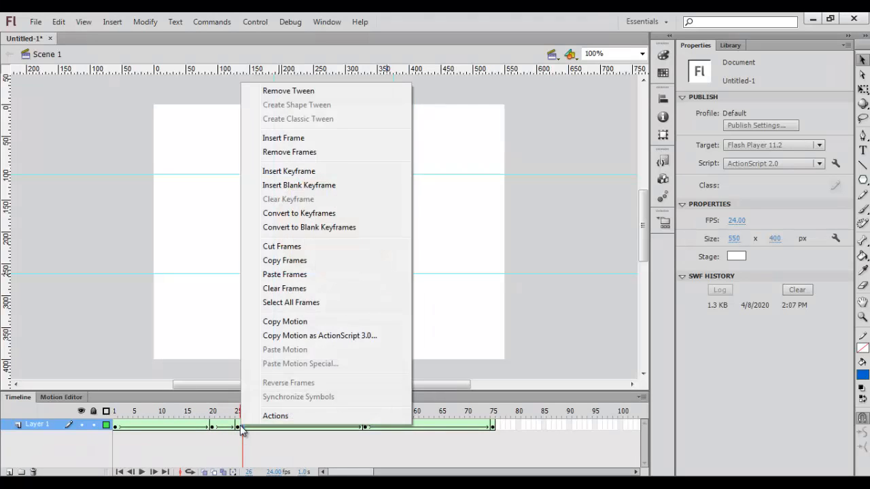
{"action": "left_click", "coordinate": [241, 428]}
{"action": "right_click", "coordinate": [239, 427]}
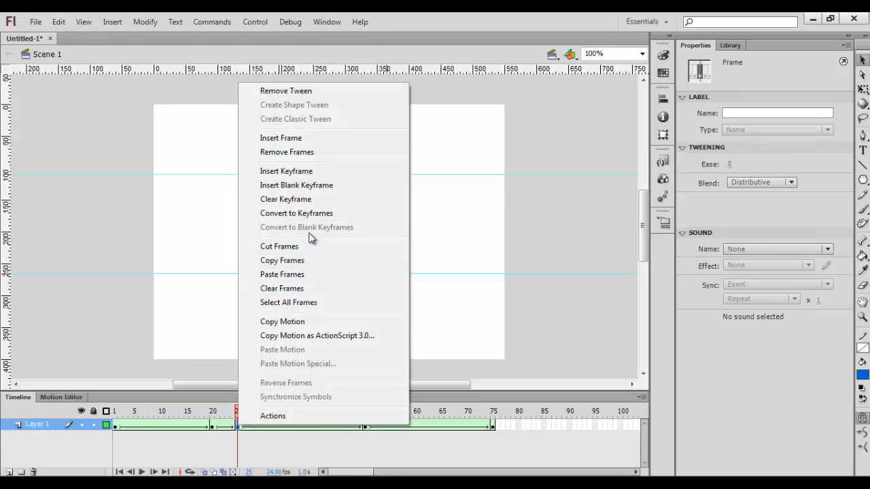
{"action": "left_click", "coordinate": [291, 264]}
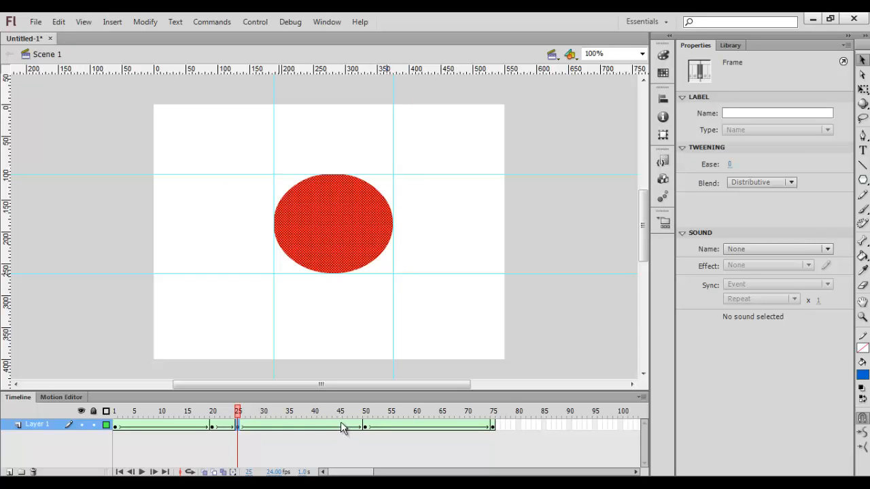
{"action": "right_click", "coordinate": [341, 424]}
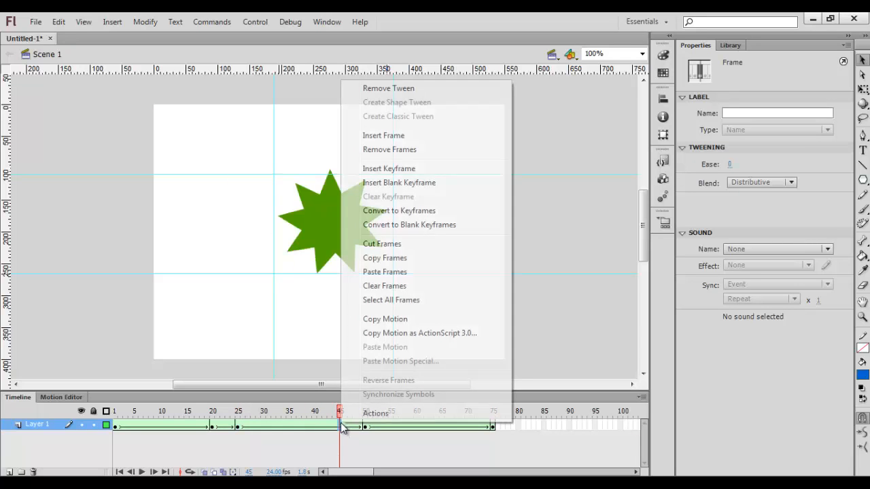
{"action": "left_click", "coordinate": [385, 276]}
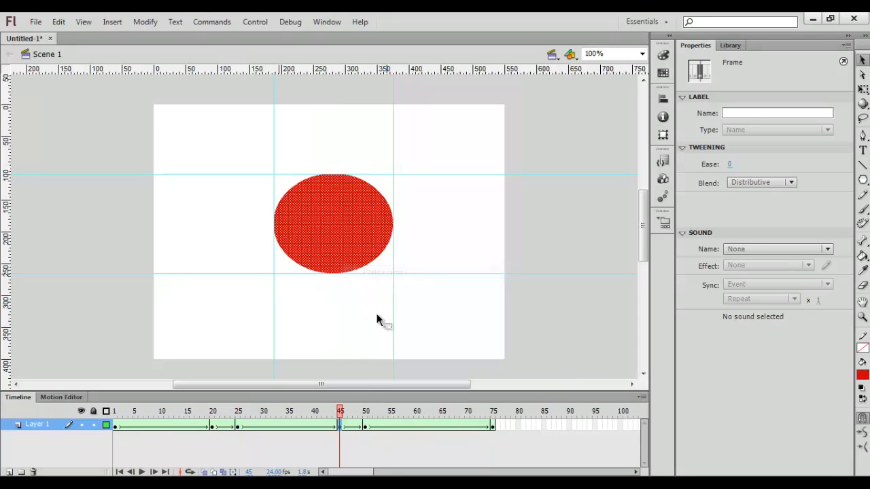
Copy the green star's keyframe from frame 50 to frame 70 of Layer 1 to hold the shape
{"action": "right_click", "coordinate": [365, 429]}
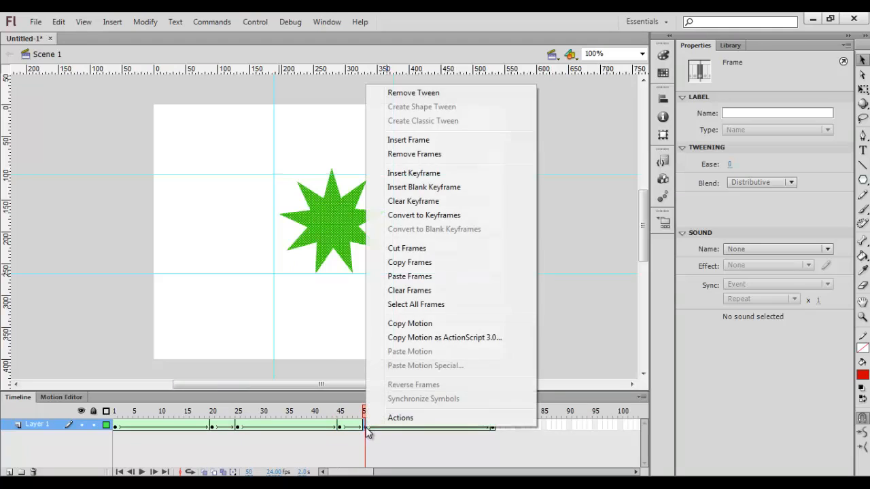
{"action": "left_click", "coordinate": [417, 265]}
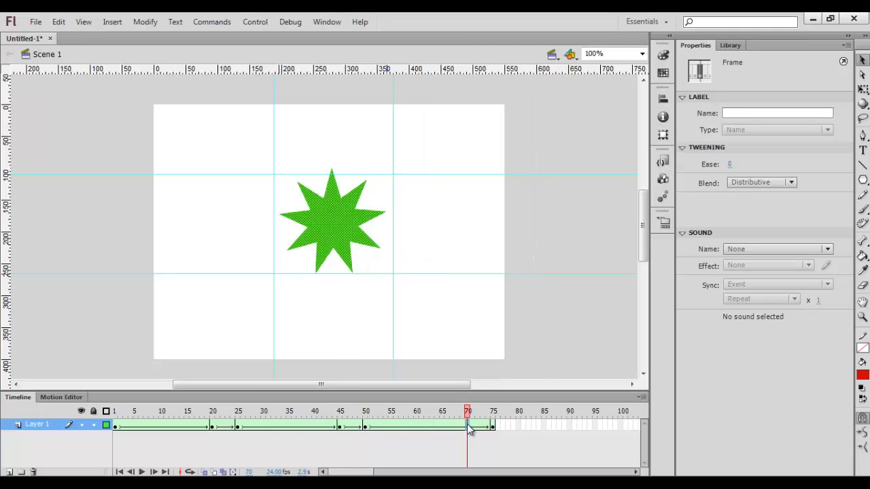
{"action": "right_click", "coordinate": [467, 426]}
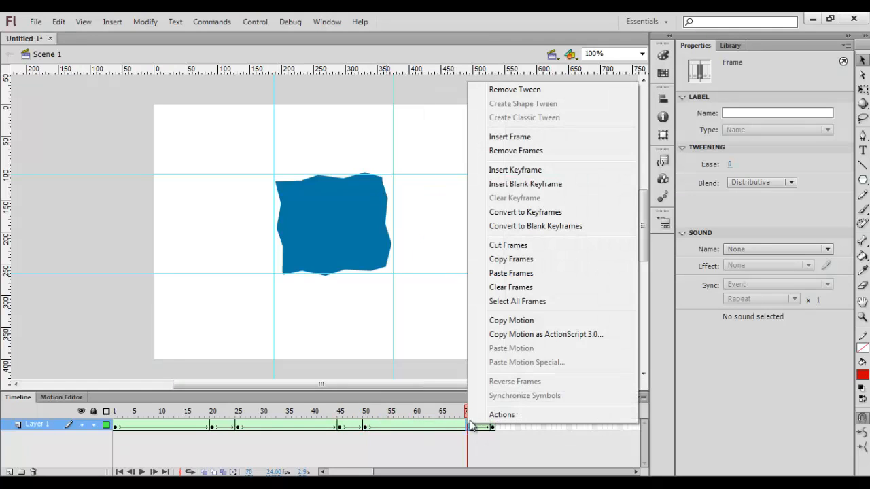
{"action": "left_click", "coordinate": [510, 273]}
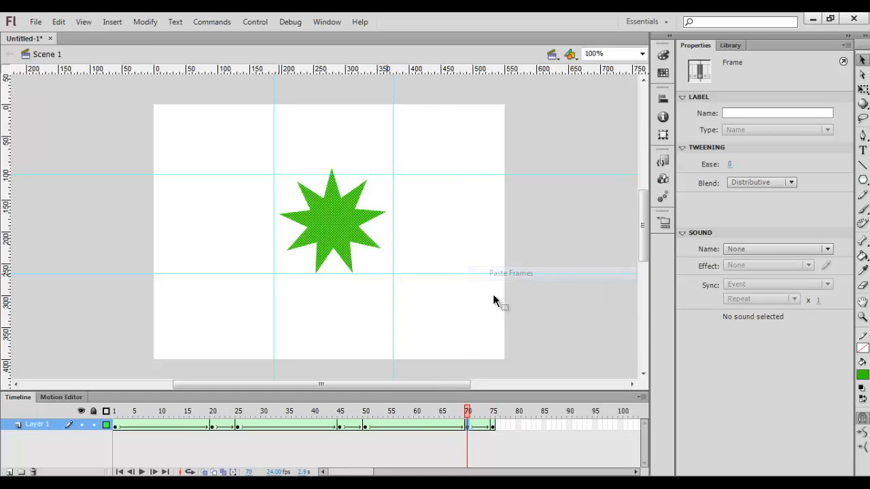
Play the animation from frame 1 in a test movie, and scrub from frame 1 to frame 20 to check the rectangle's hold
{"action": "left_click", "coordinate": [116, 413]}
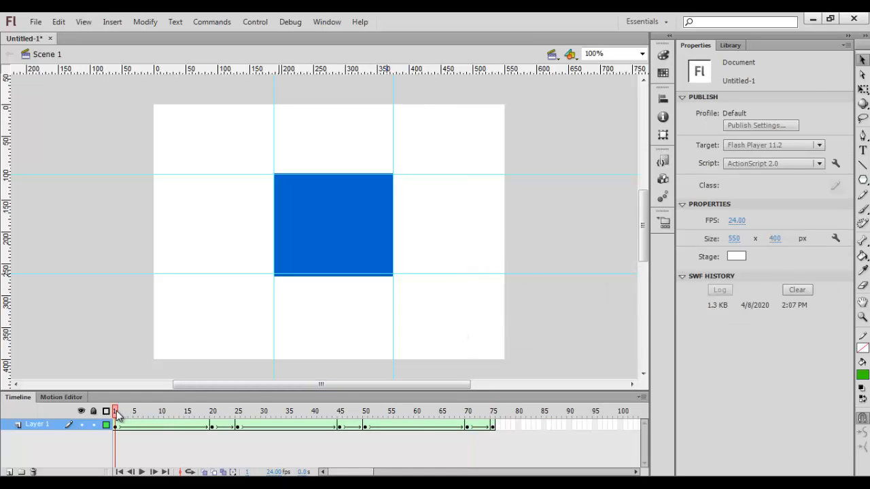
{"action": "key", "text": "ctrl+Return"}
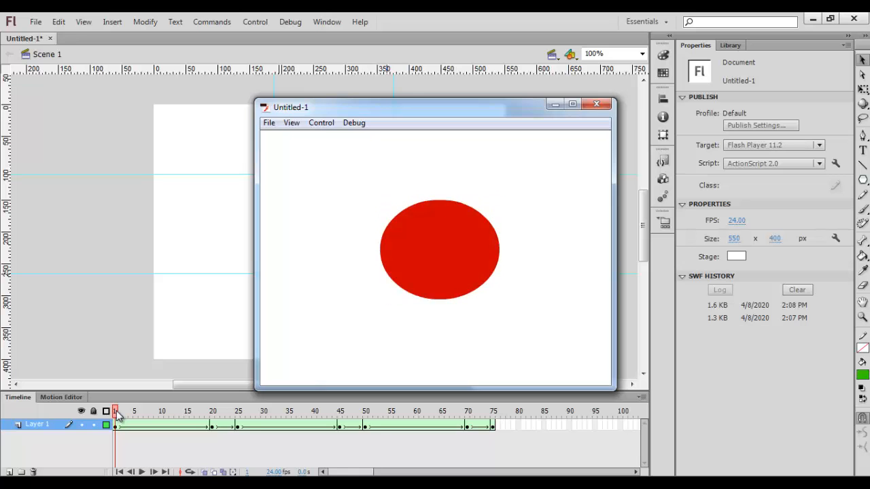
{"action": "left_click", "coordinate": [595, 106]}
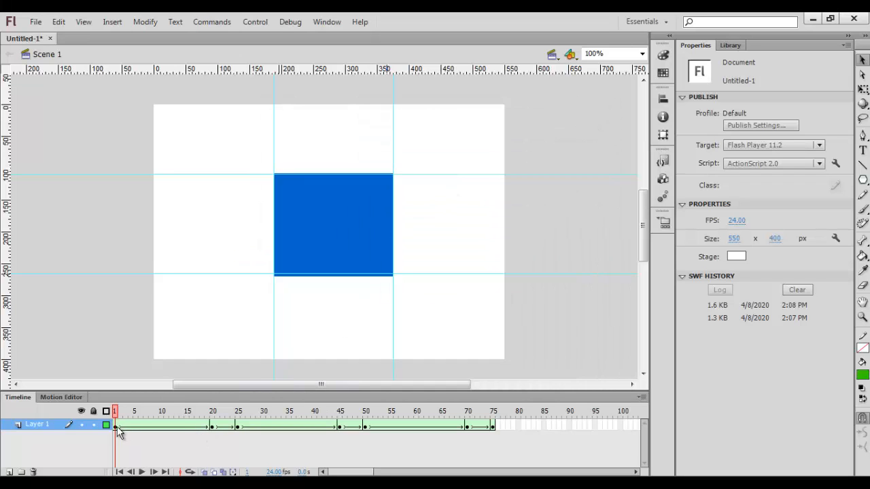
{"action": "left_click_drag", "start_coordinate": [117, 416], "coordinate": [215, 452]}
Create a new ActionScript 2.0 document of 550 x 400 px at 24 fps
{"action": "left_click", "coordinate": [36, 22]}
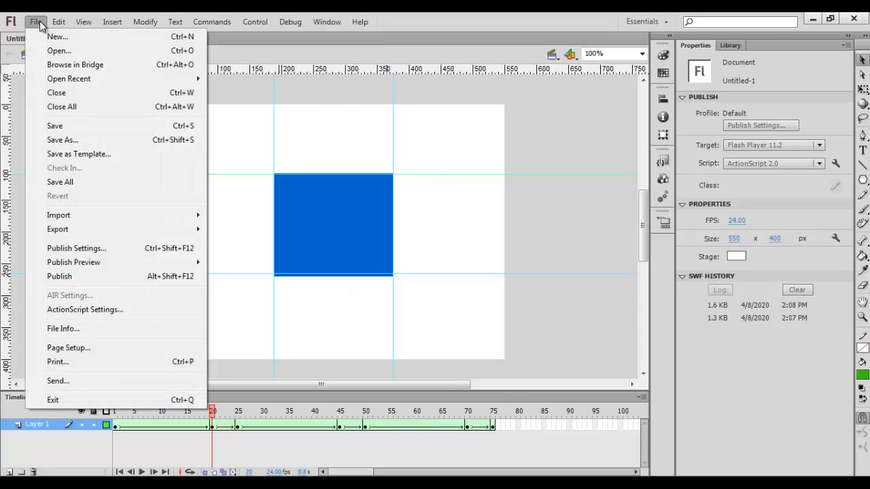
{"action": "left_click", "coordinate": [55, 37]}
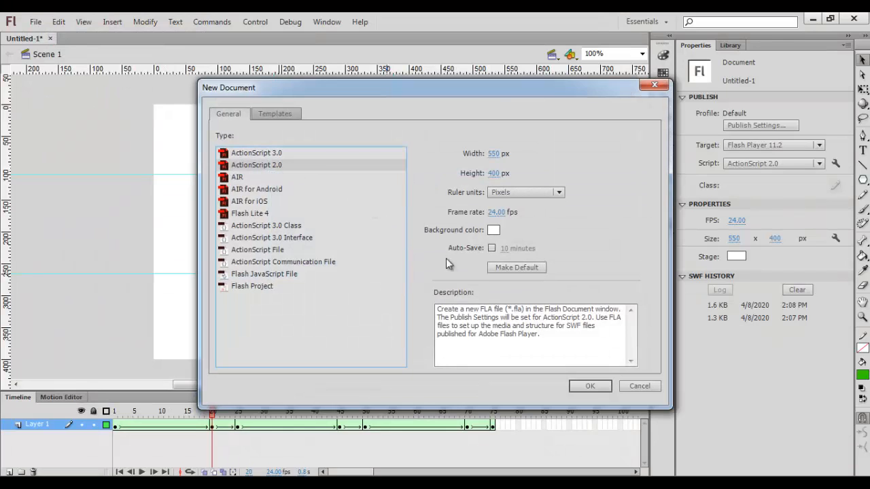
{"action": "left_click", "coordinate": [589, 386]}
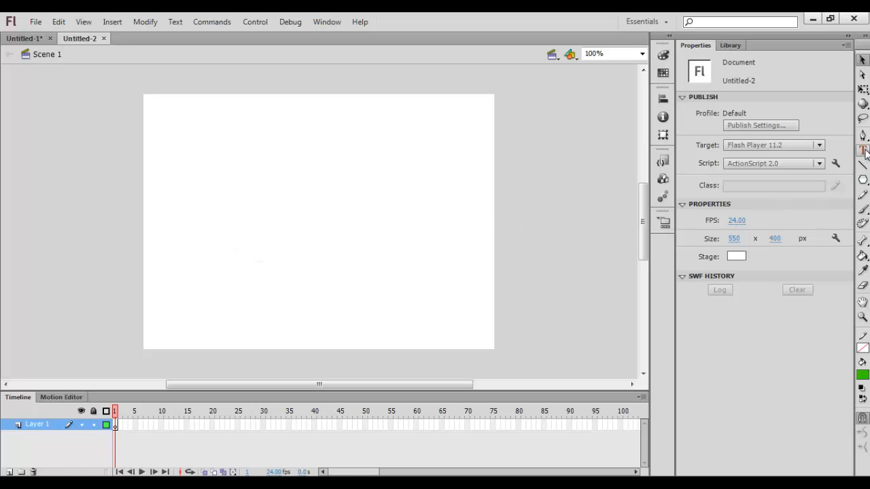
Add the static text "STEKOM" to the stage and format it as 58 pt bold Times New Roman
{"action": "key", "text": "t"}
{"action": "left_click", "coordinate": [300, 206]}
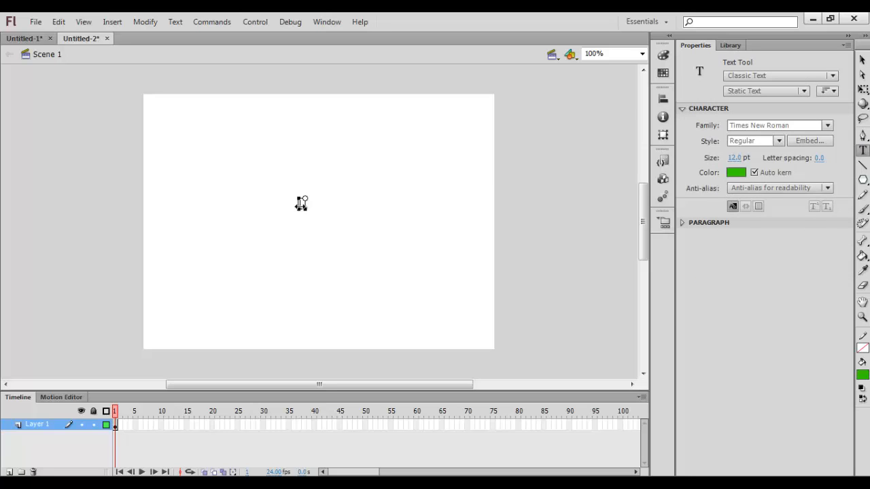
{"action": "type", "text": "STEKOM"}
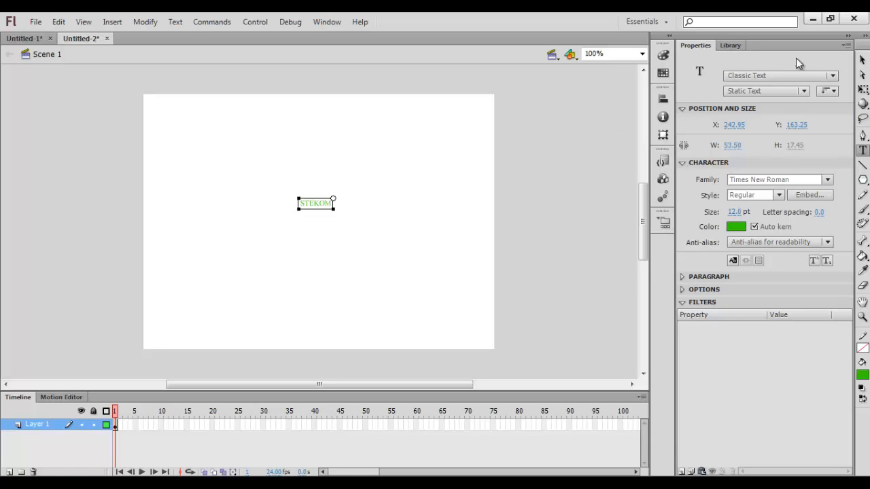
{"action": "left_click", "coordinate": [862, 60]}
{"action": "left_click_drag", "start_coordinate": [738, 216], "coordinate": [755, 216]}
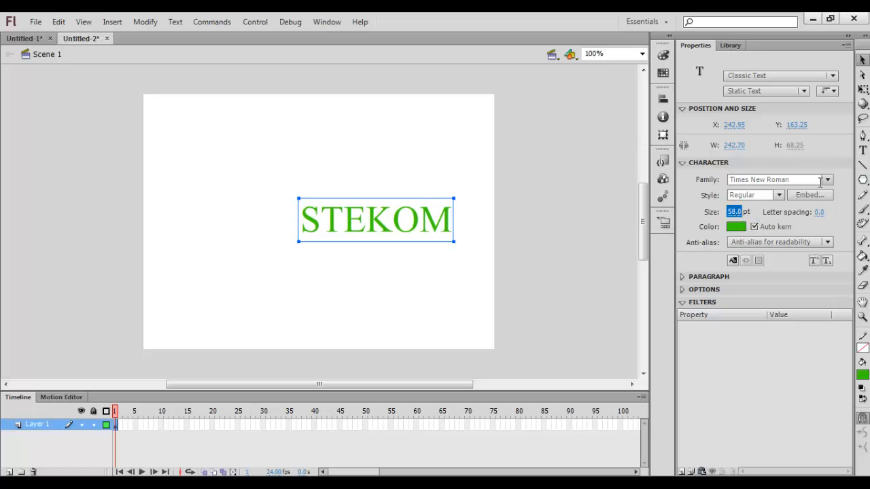
{"action": "left_click", "coordinate": [778, 196]}
{"action": "left_click", "coordinate": [766, 236]}
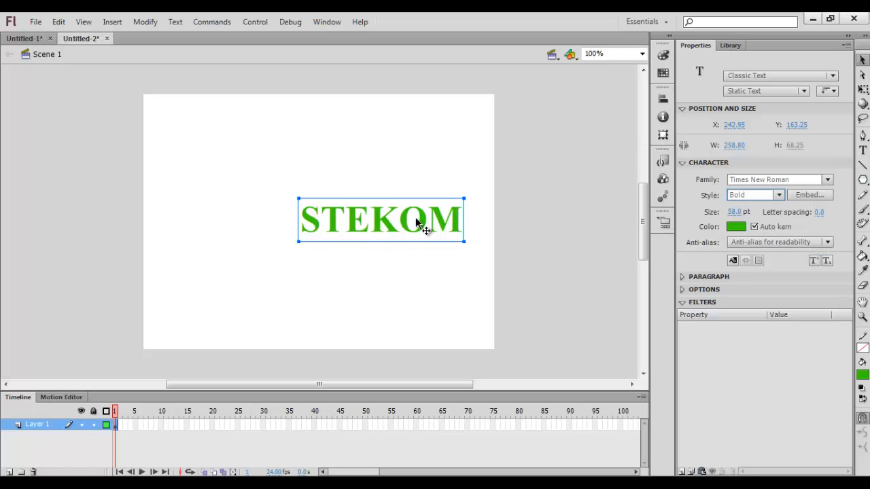
Move the STEKOM text to the middle of the stage and colour it black
{"action": "left_click_drag", "start_coordinate": [407, 223], "coordinate": [336, 220]}
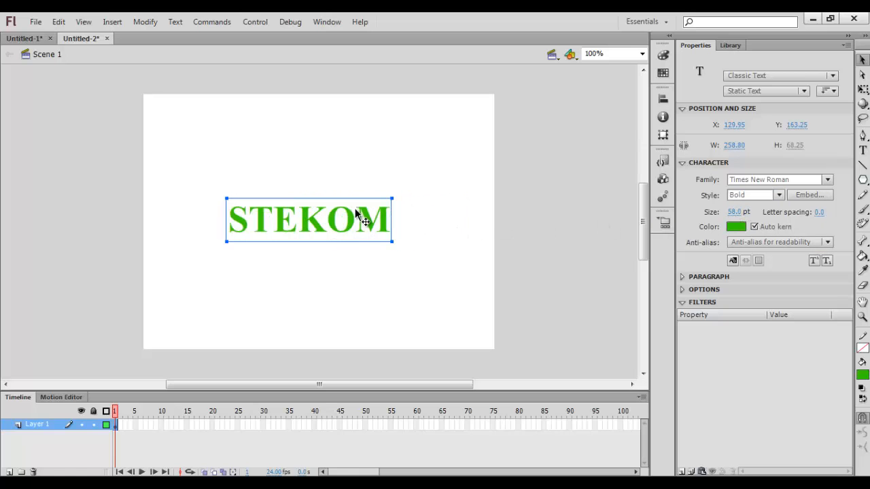
{"action": "left_click_drag", "start_coordinate": [361, 223], "coordinate": [366, 223]}
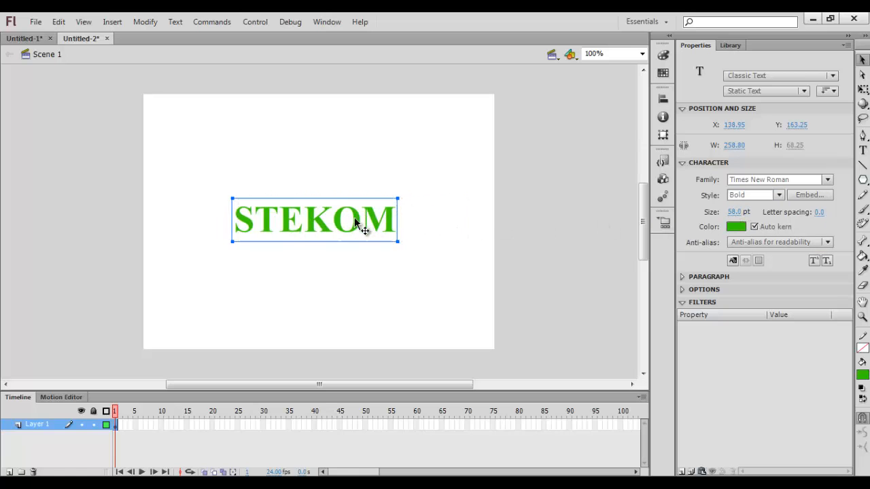
{"action": "left_click", "coordinate": [743, 228]}
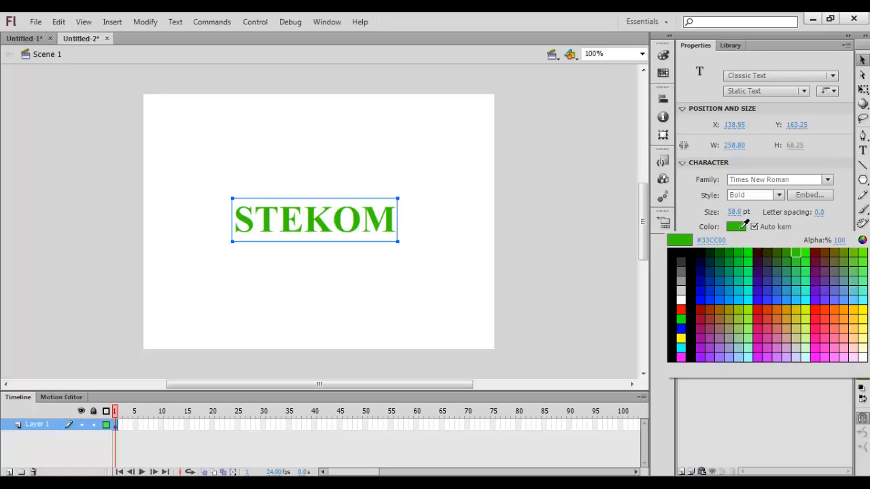
{"action": "left_click", "coordinate": [687, 243]}
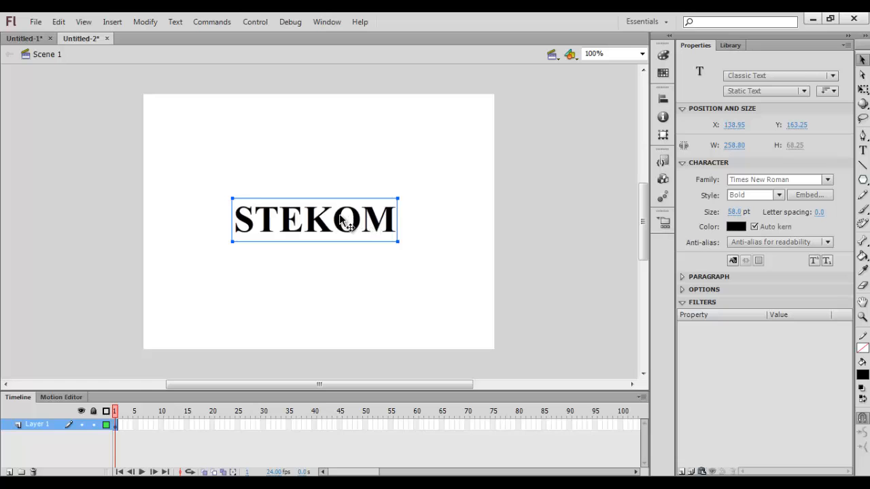
{"action": "left_click_drag", "start_coordinate": [339, 216], "coordinate": [342, 220]}
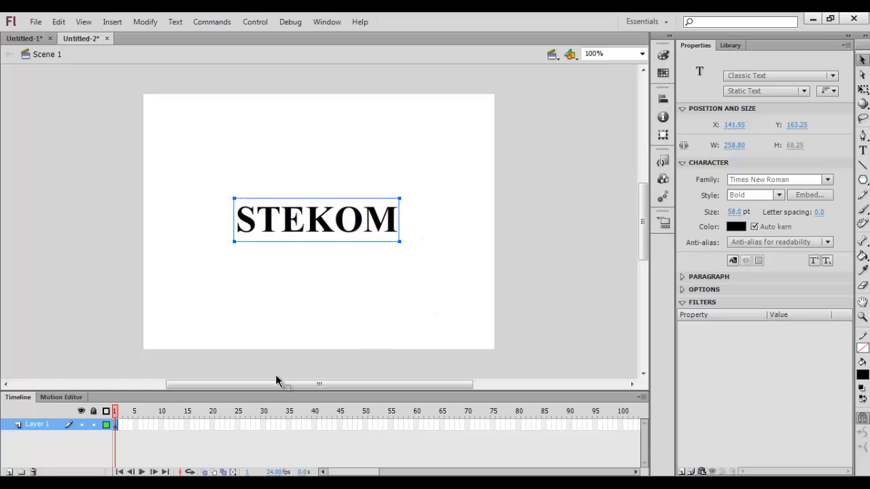
Insert a keyframe at frame 25 of Layer 1 and scrub from frame 1 to frame 25 to check the text hold
{"action": "right_click", "coordinate": [237, 424]}
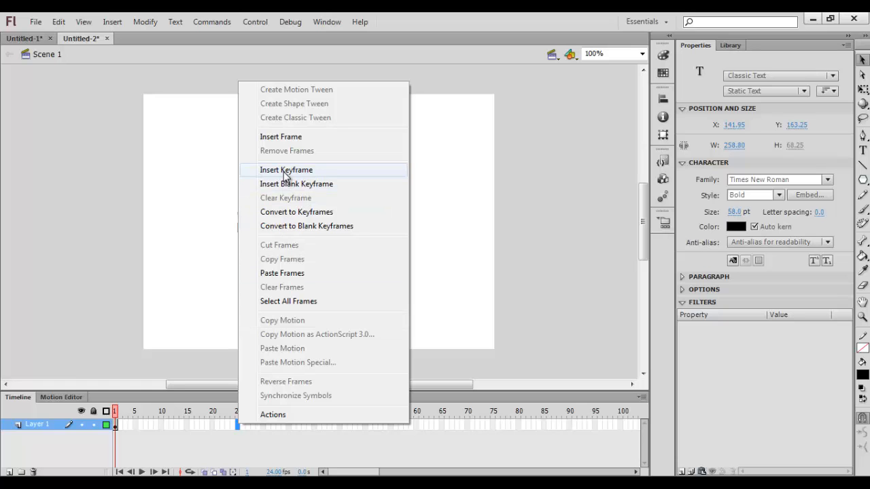
{"action": "left_click", "coordinate": [286, 170]}
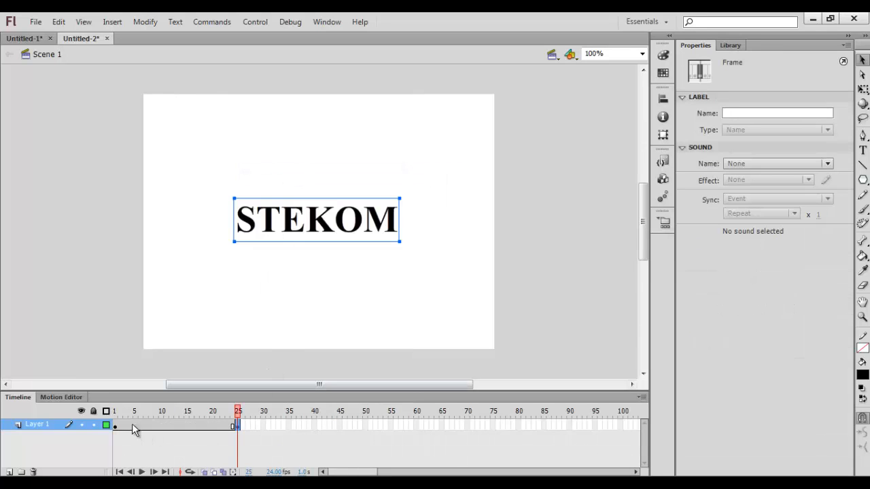
{"action": "left_click", "coordinate": [114, 411]}
{"action": "left_click_drag", "start_coordinate": [113, 410], "coordinate": [239, 422]}
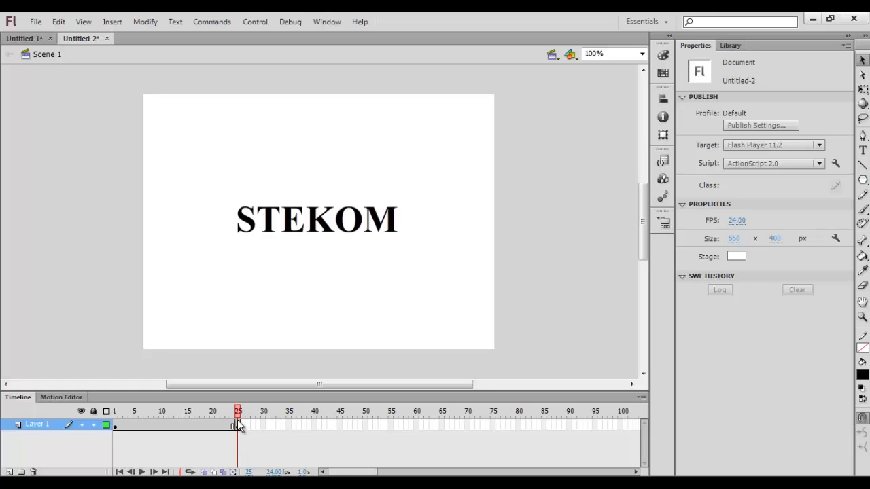
Insert a keyframe at frame 35 of Layer 1 and replace its text with "KAMPUS"
{"action": "right_click", "coordinate": [290, 424]}
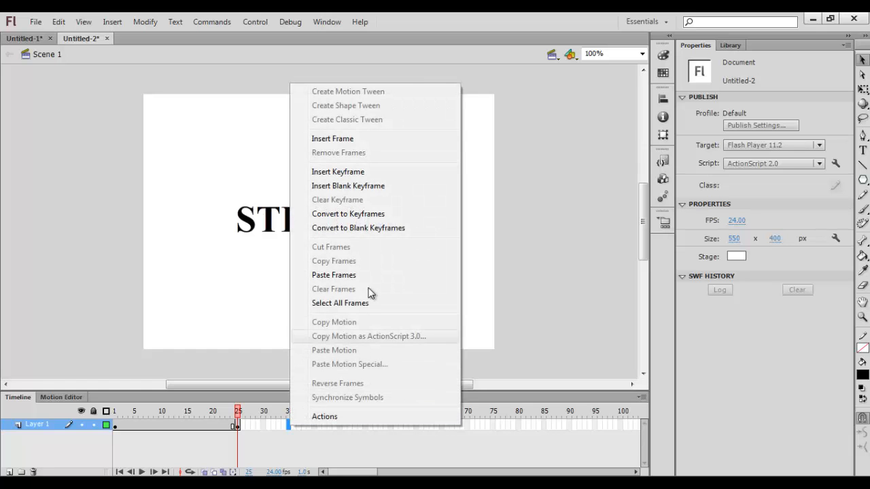
{"action": "left_click", "coordinate": [351, 172]}
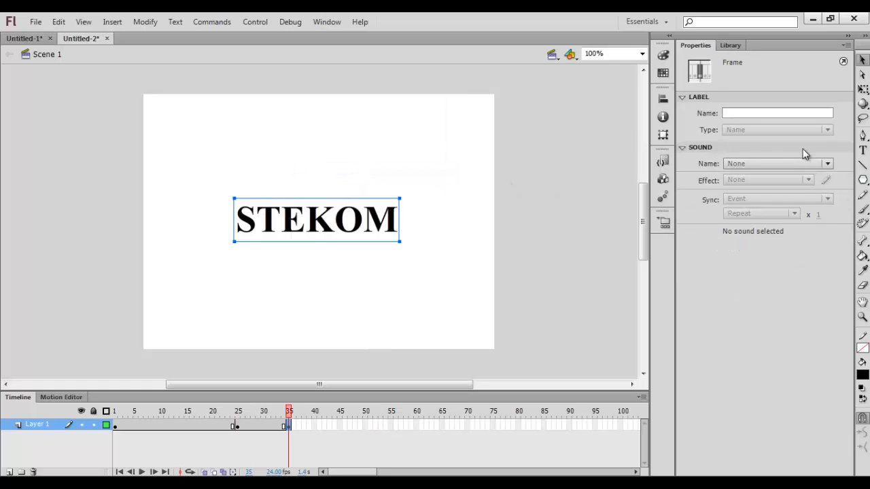
{"action": "left_click", "coordinate": [863, 150]}
{"action": "left_click_drag", "start_coordinate": [240, 223], "coordinate": [394, 235]}
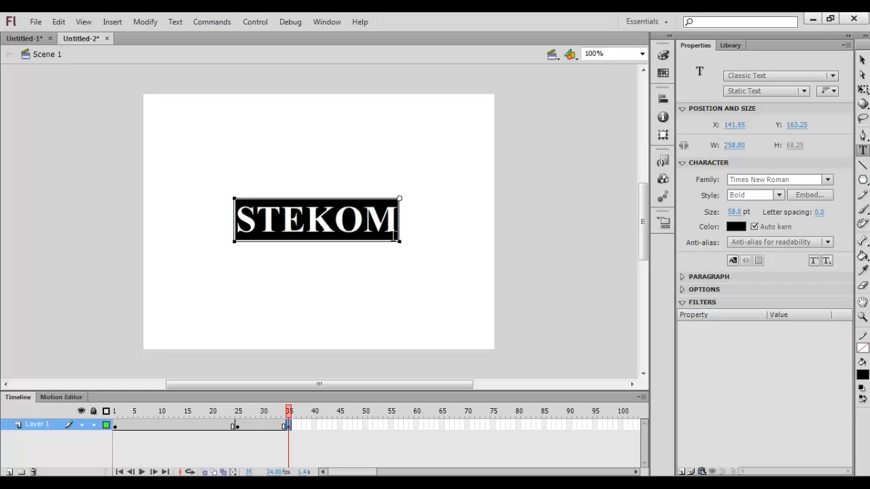
{"action": "type", "text": "kam"}
{"action": "key", "text": "BackSpace"}
{"action": "key", "text": "BackSpace"}
{"action": "key", "text": "BackSpace"}
{"action": "type", "text": "KAMPUS"}
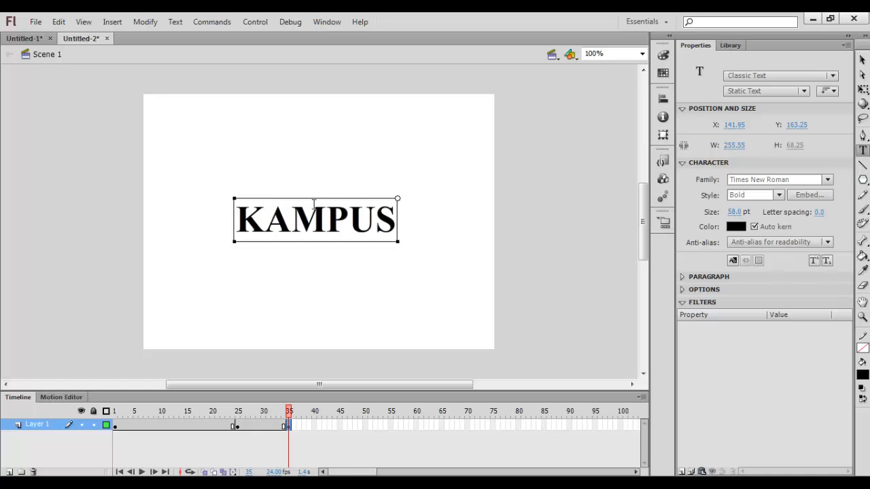
Colour the KAMPUS text on frame 35 red
{"action": "left_click", "coordinate": [862, 60]}
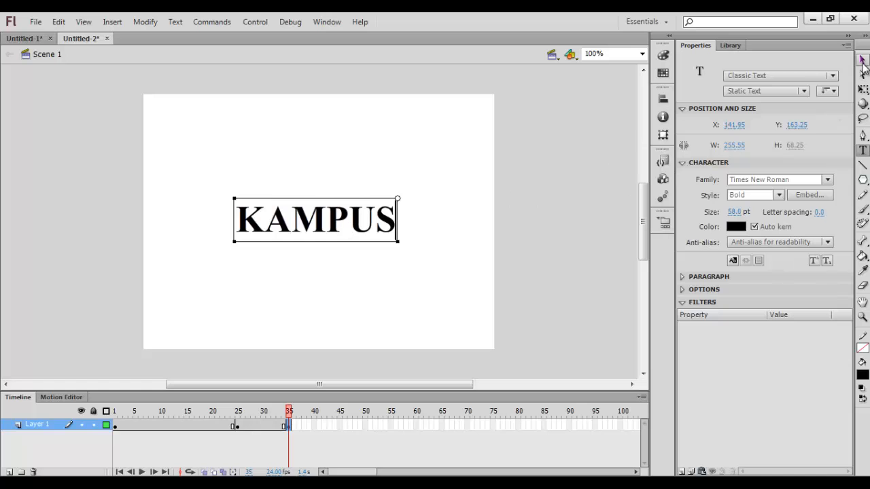
{"action": "left_click", "coordinate": [736, 227]}
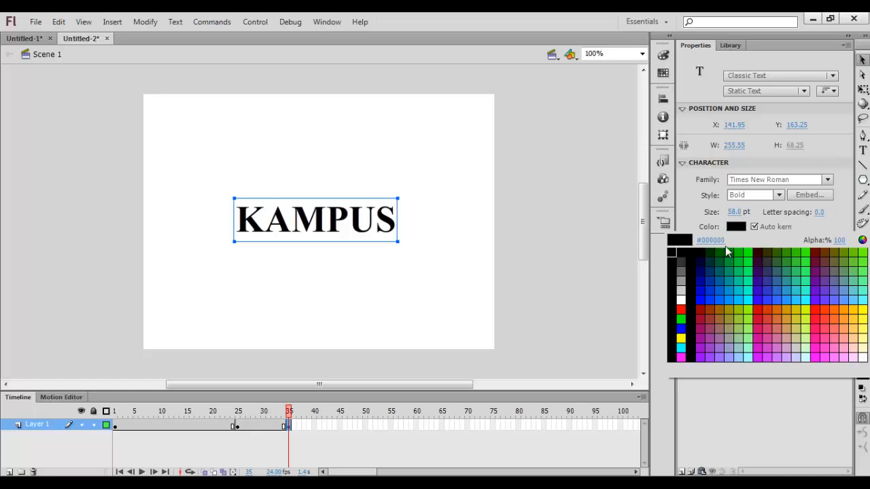
{"action": "left_click", "coordinate": [681, 310]}
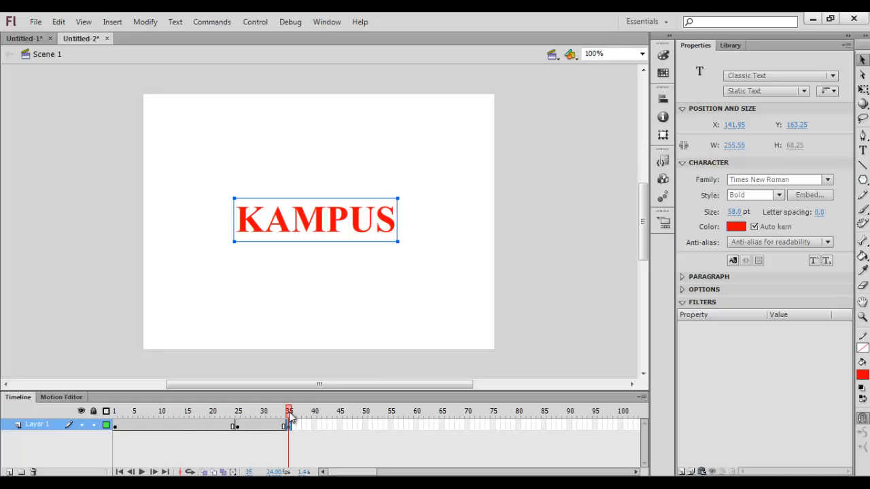
Insert keyframes at frames 60 and 70 of Layer 1
{"action": "right_click", "coordinate": [417, 425]}
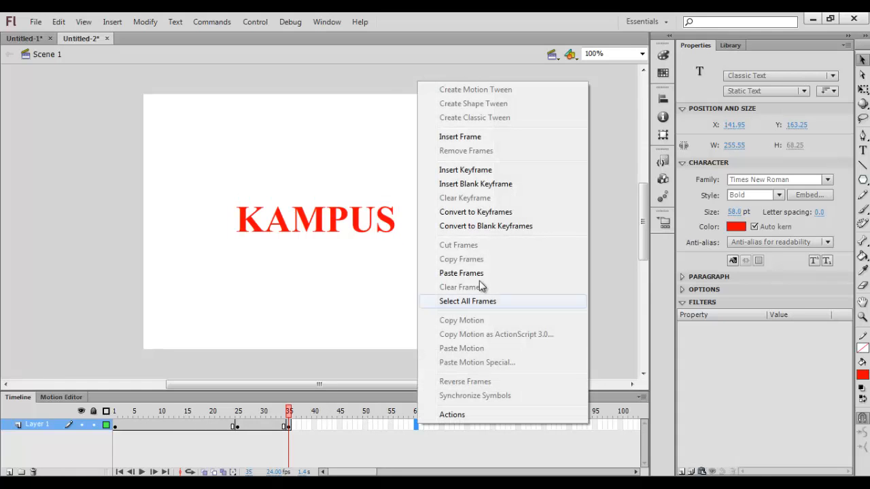
{"action": "left_click", "coordinate": [487, 170]}
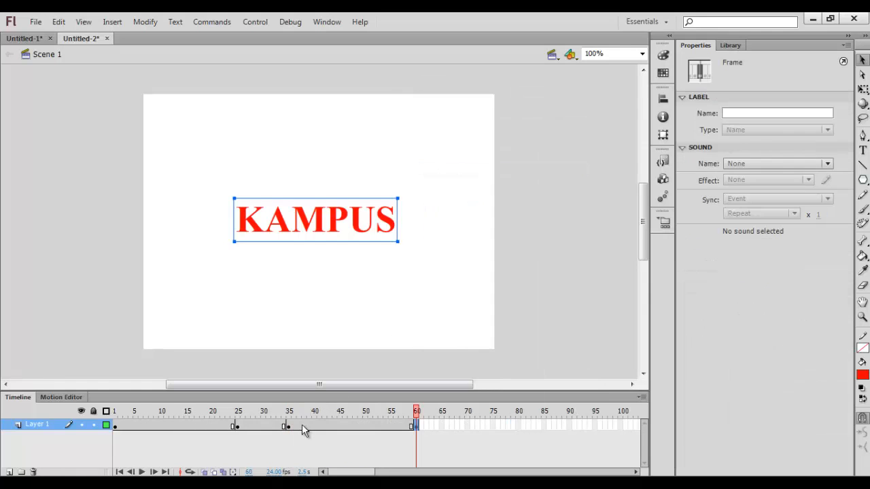
{"action": "right_click", "coordinate": [469, 425]}
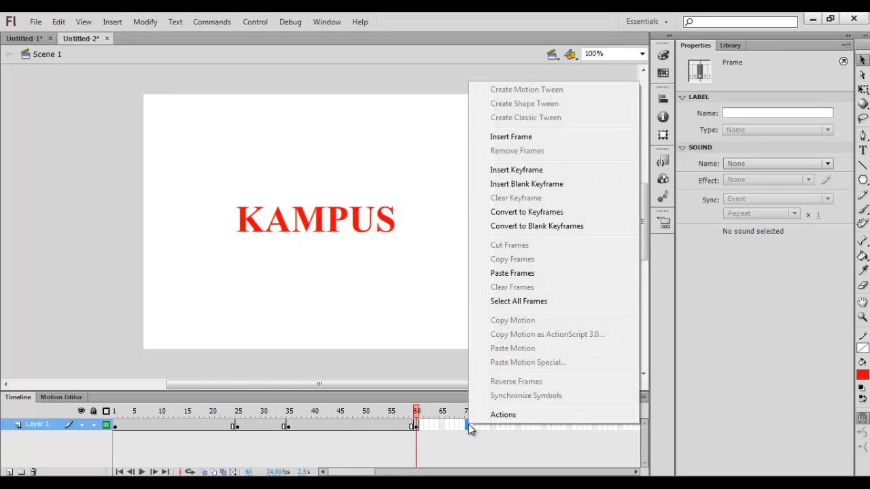
{"action": "left_click", "coordinate": [528, 171]}
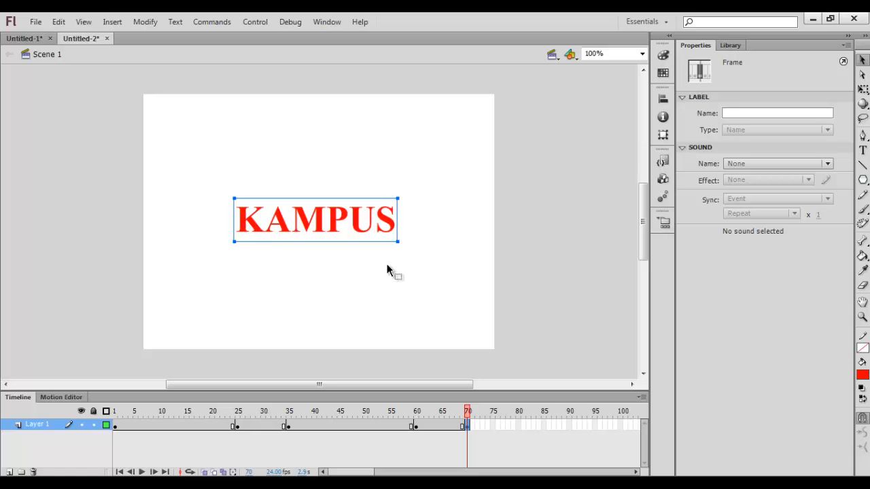
Replace the KAMPUS text on frame 70 with "SEMARANG"
{"action": "left_click", "coordinate": [863, 151]}
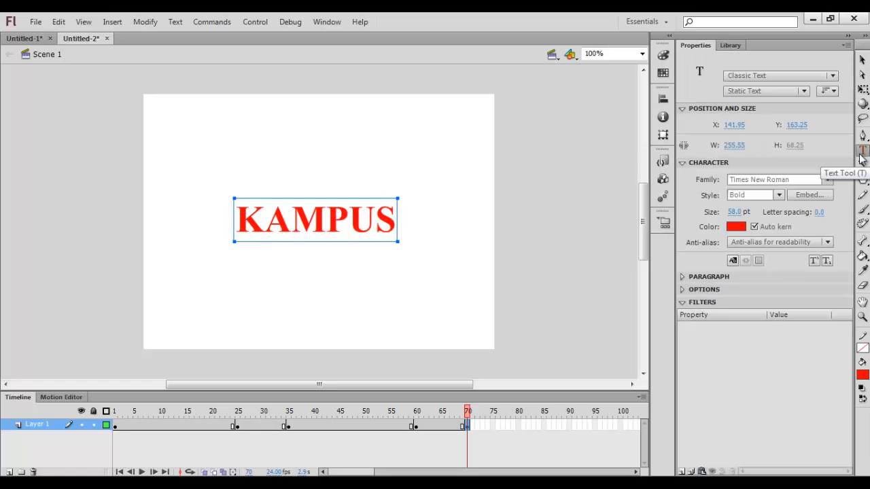
{"action": "left_click_drag", "start_coordinate": [242, 231], "coordinate": [395, 251]}
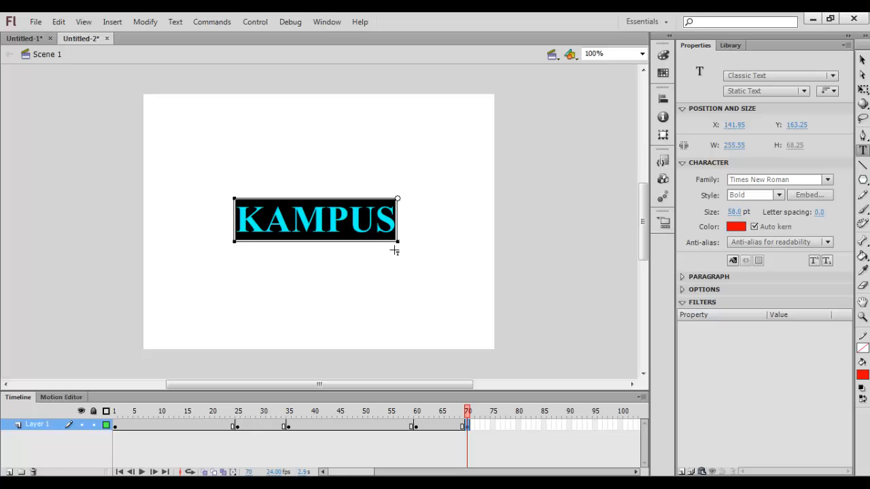
{"action": "type", "text": "SEMARANG"}
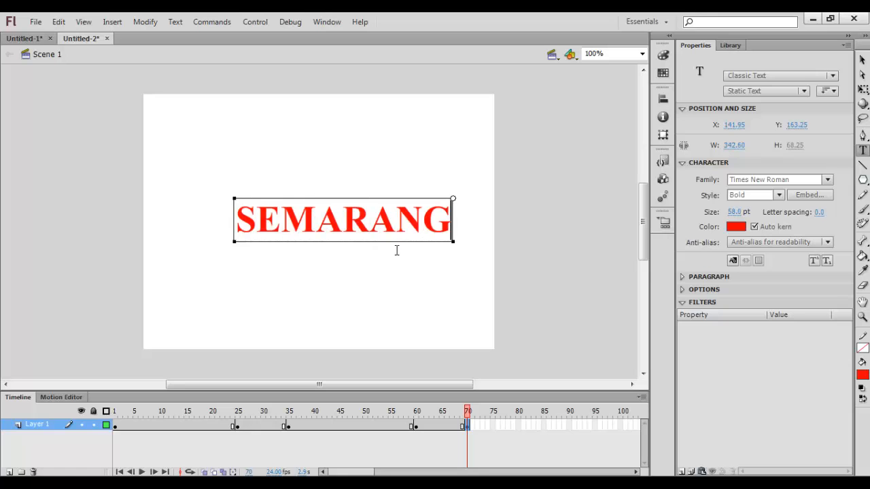
Move the SEMARANG text to the middle of the stage and colour it dark green
{"action": "left_click", "coordinate": [862, 60]}
{"action": "left_click_drag", "start_coordinate": [352, 226], "coordinate": [328, 229]}
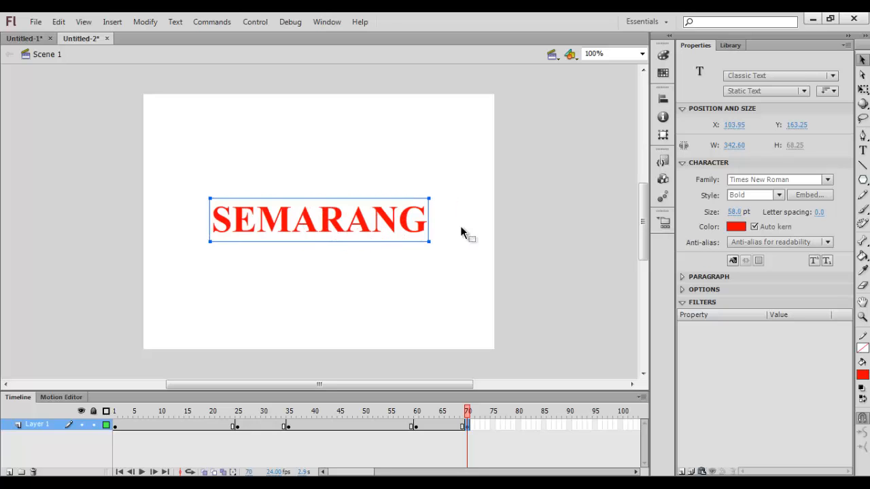
{"action": "left_click", "coordinate": [742, 229]}
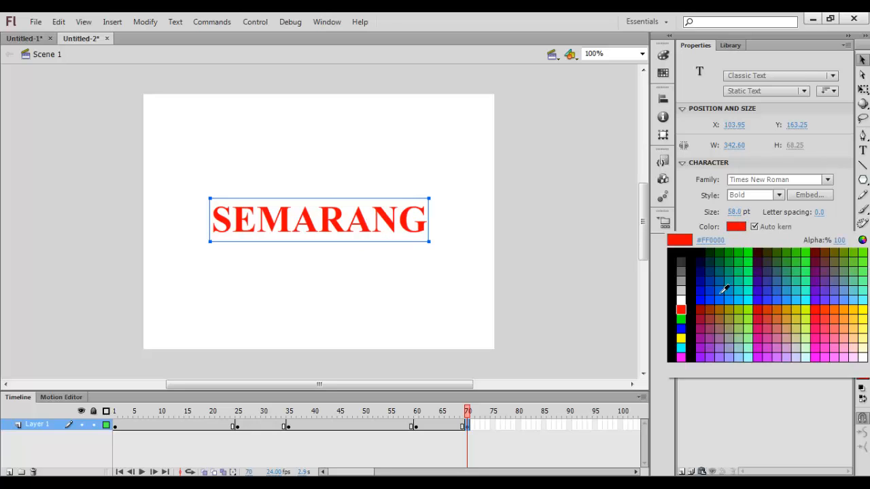
{"action": "left_click", "coordinate": [729, 258]}
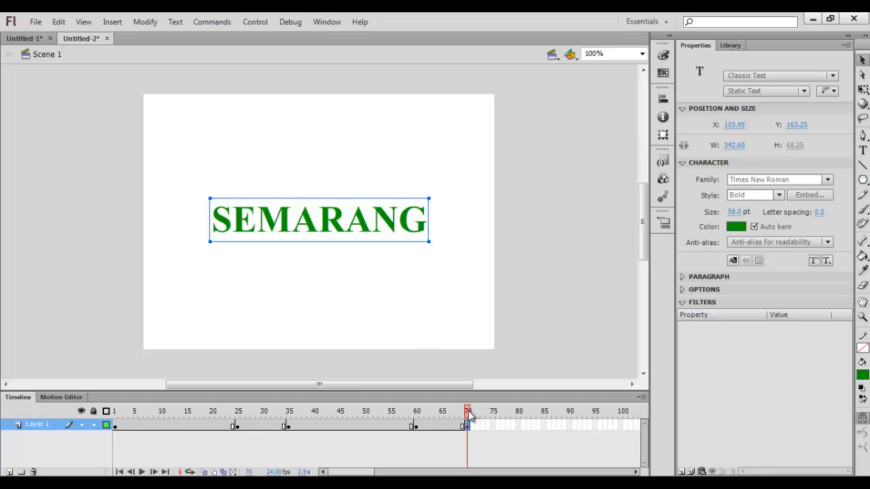
Insert a keyframe at frame 95 of Layer 1 to hold the SEMARANG text
{"action": "right_click", "coordinate": [595, 425]}
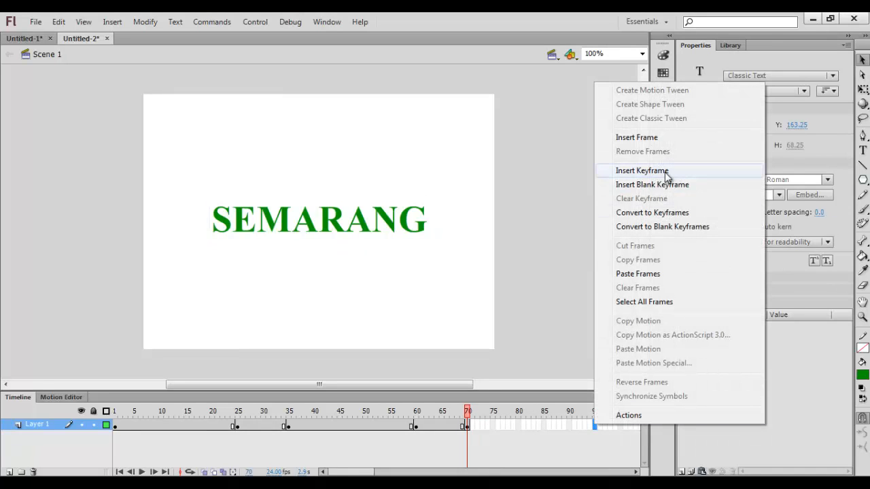
{"action": "left_click", "coordinate": [665, 175]}
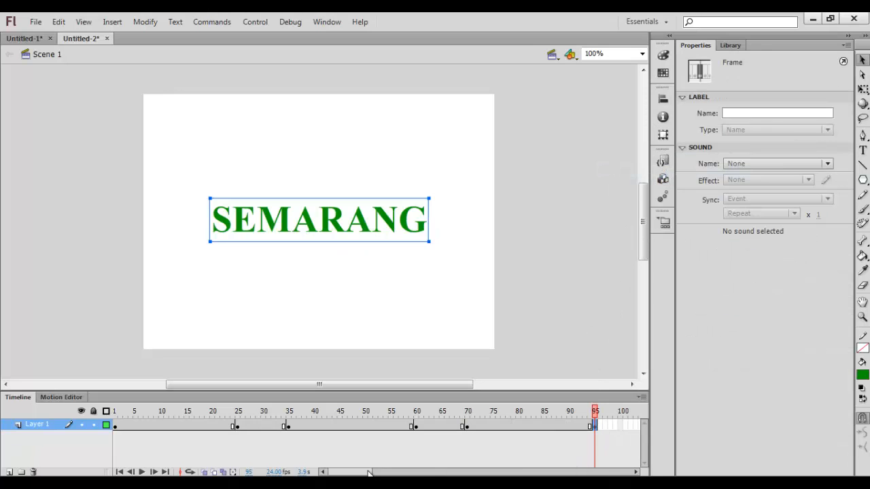
{"action": "mouse_move", "coordinate": [366, 470]}
{"action": "left_mouse_down"}
{"action": "mouse_move", "coordinate": [373, 470]}
{"action": "mouse_move", "coordinate": [360, 470]}
{"action": "left_mouse_up"}
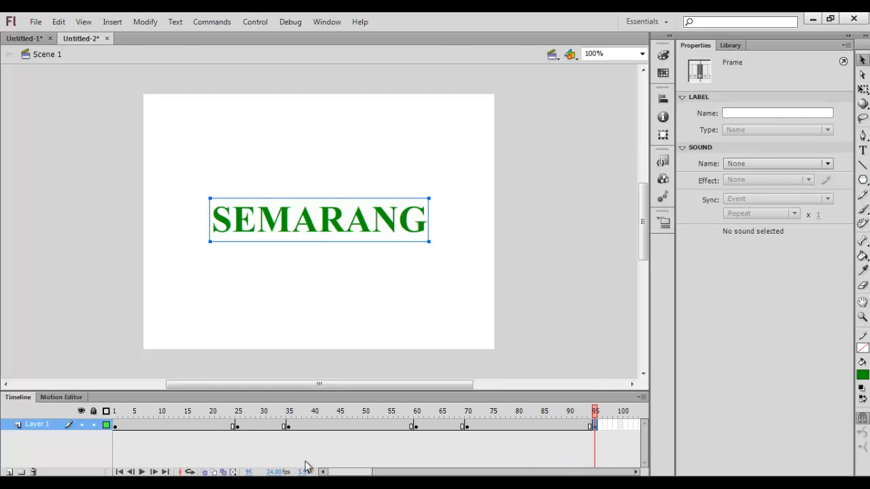
Copy the STEKOM keyframe from frame 1 of Layer 1, paste it at frame 105 and check that frame
{"action": "right_click", "coordinate": [115, 423]}
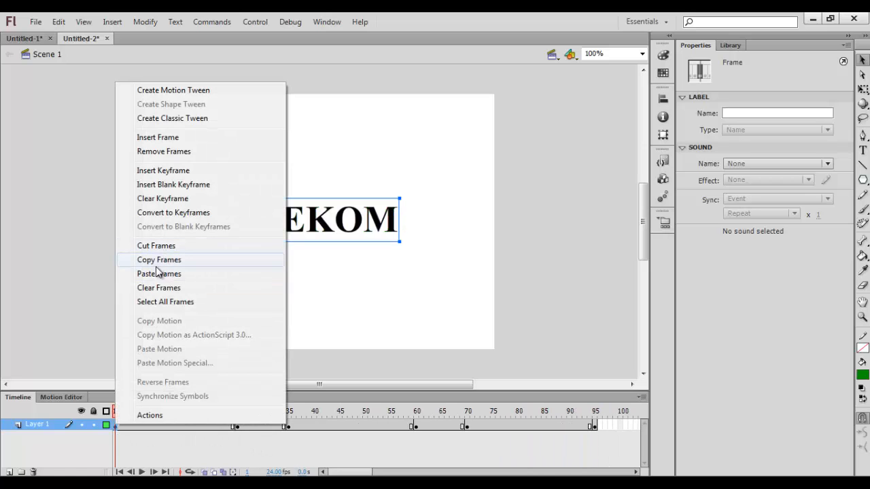
{"action": "left_click", "coordinate": [161, 262]}
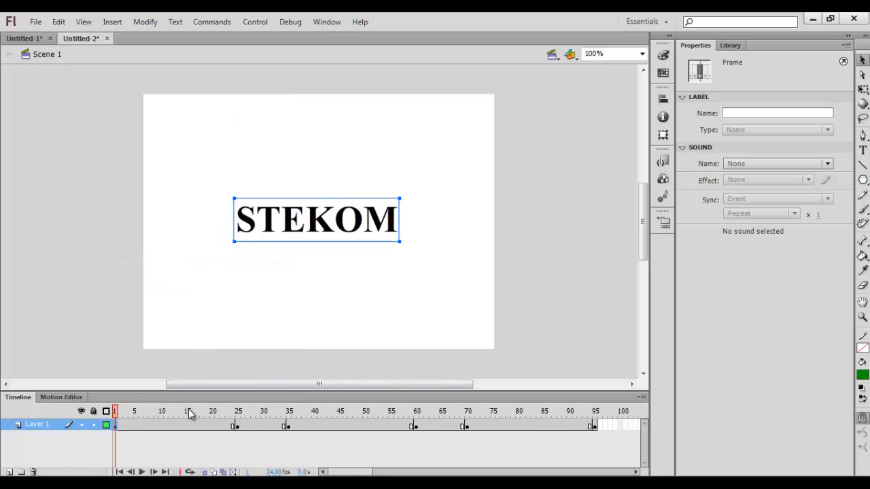
{"action": "left_click_drag", "start_coordinate": [354, 472], "coordinate": [363, 472]}
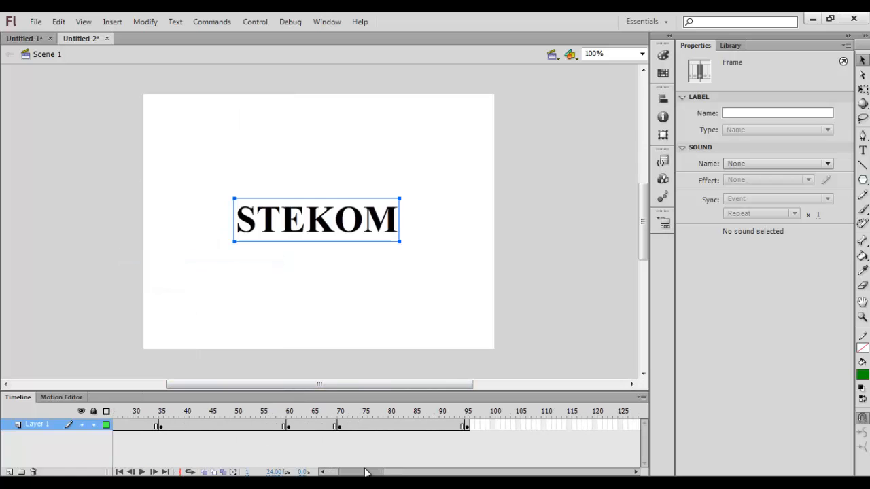
{"action": "right_click", "coordinate": [518, 425]}
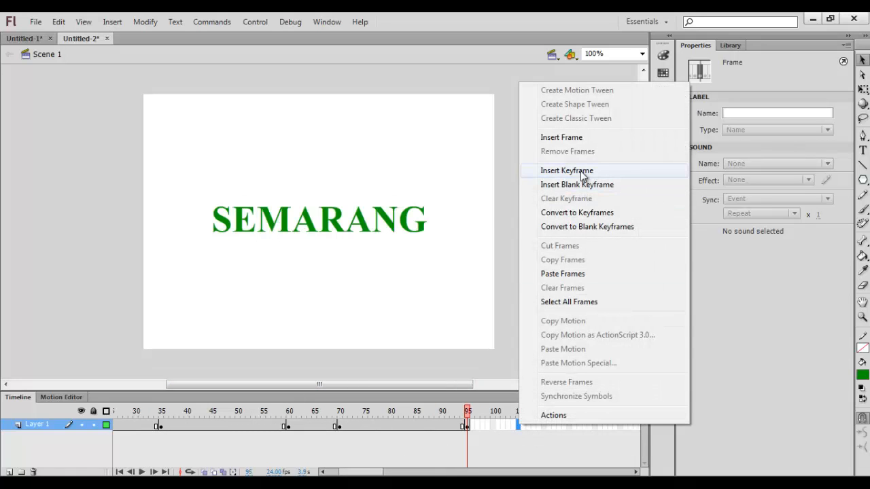
{"action": "left_click", "coordinate": [571, 273]}
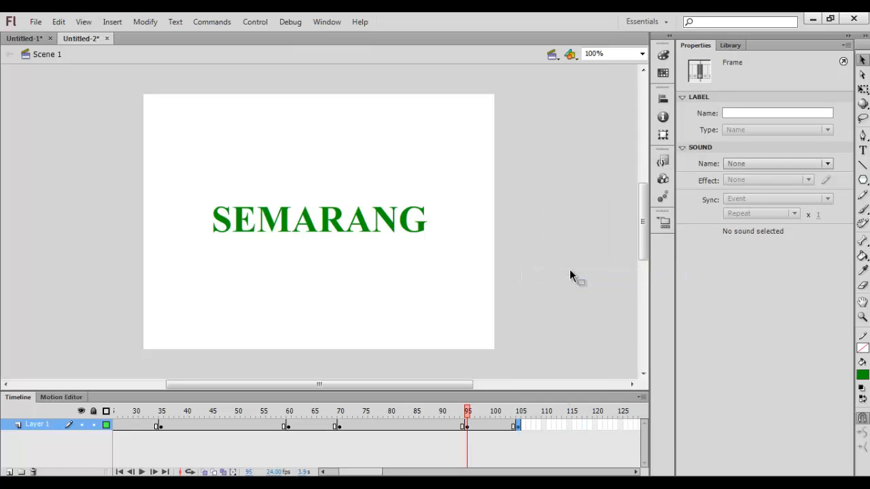
{"action": "left_click", "coordinate": [521, 412]}
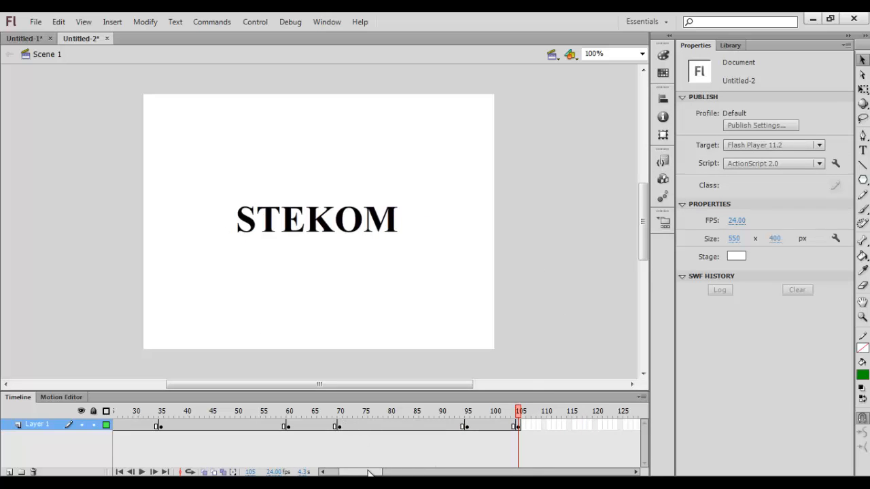
{"action": "left_click_drag", "start_coordinate": [368, 472], "coordinate": [355, 472]}
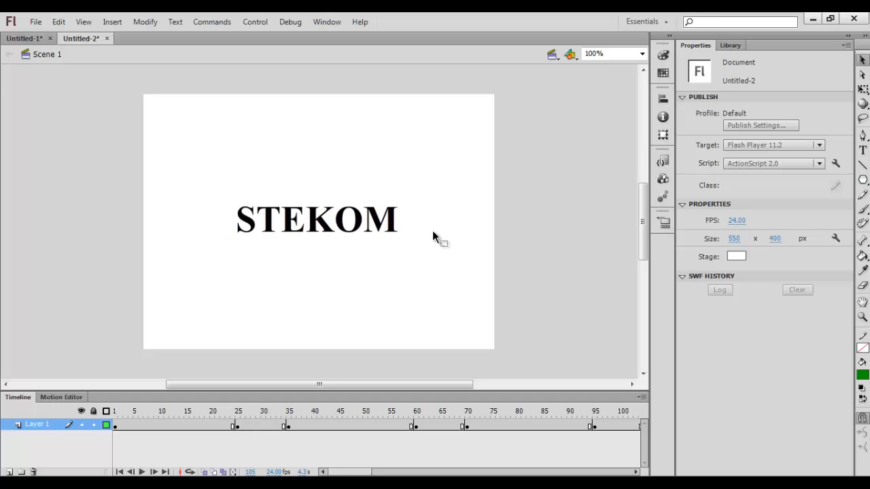
Break apart the STEKOM text on frame 1 twice, first into letters and then into shapes
{"action": "right_click", "coordinate": [115, 427]}
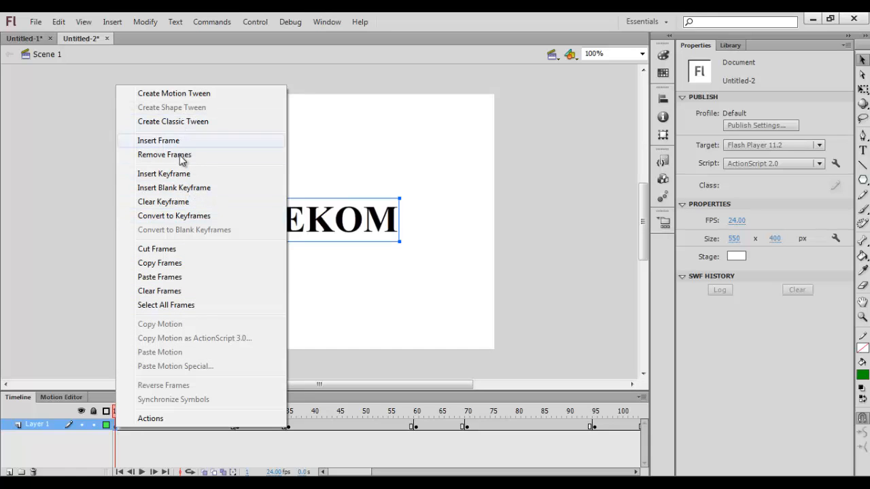
{"action": "left_click", "coordinate": [113, 426]}
{"action": "left_click", "coordinate": [116, 424]}
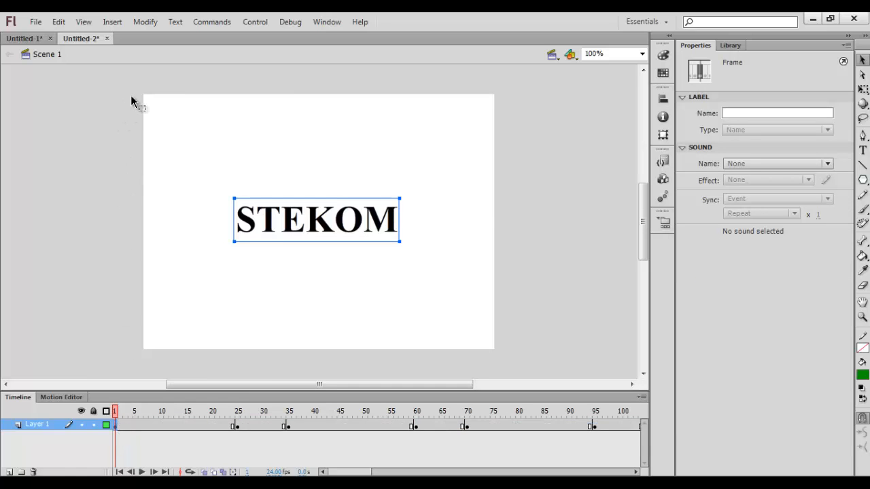
{"action": "left_click", "coordinate": [140, 23]}
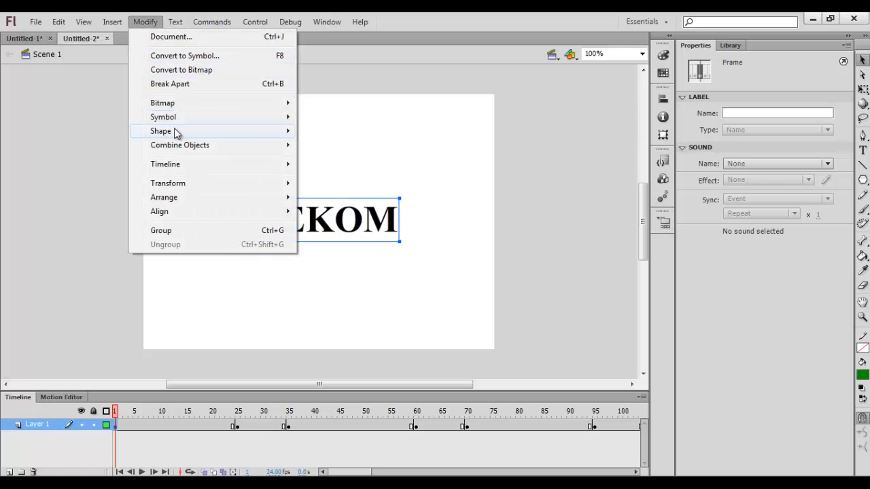
{"action": "mouse_move", "coordinate": [174, 151]}
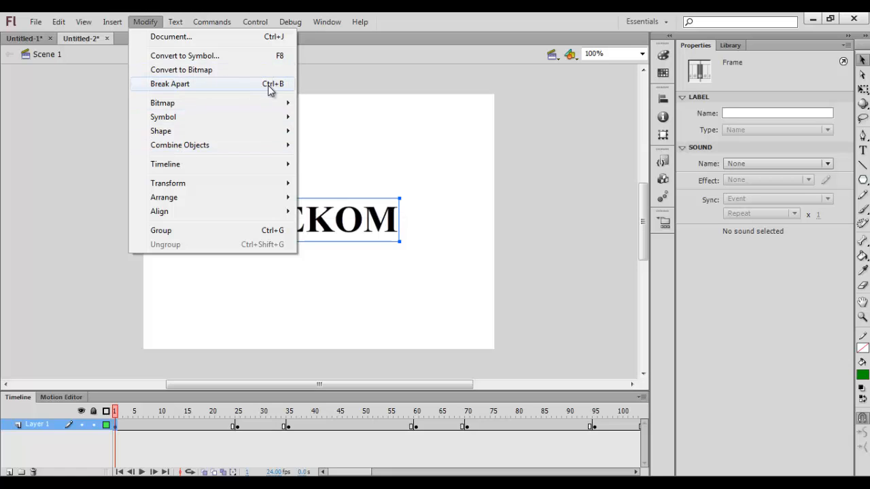
{"action": "left_click", "coordinate": [190, 85]}
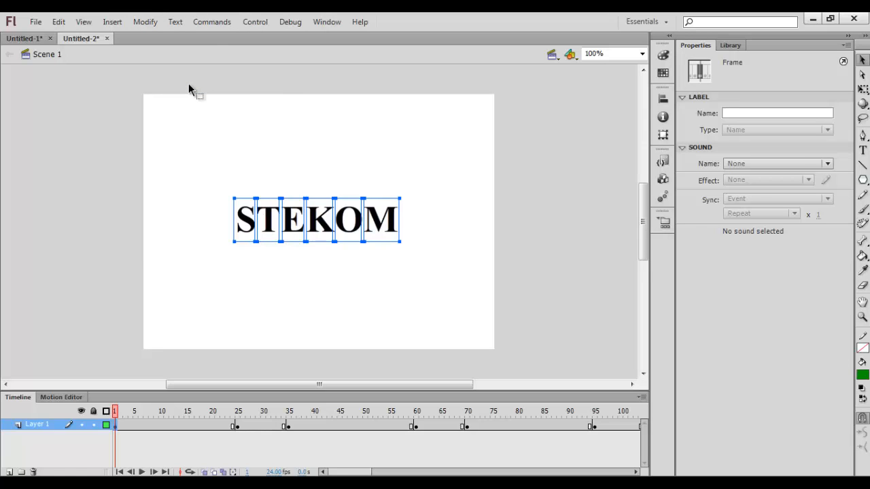
{"action": "key", "text": "ctrl+b"}
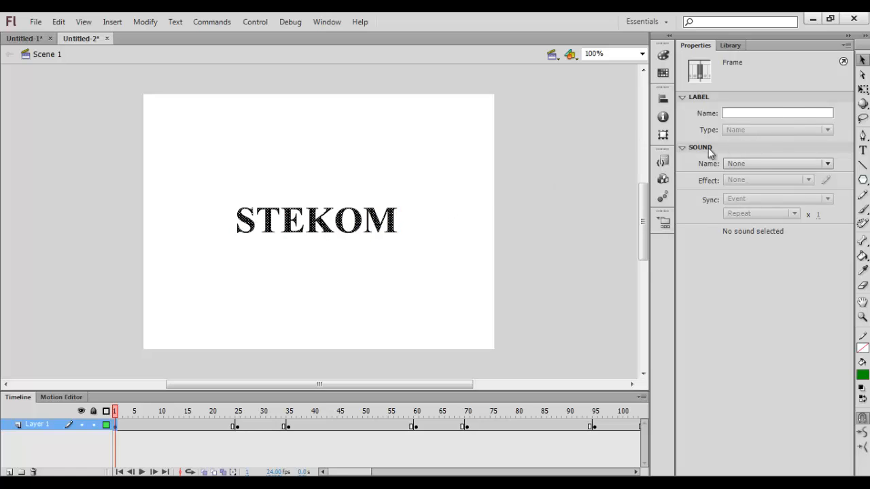
Break apart the STEKOM text on frame 25 and the KAMPUS text on frame 35 into shapes
{"action": "left_click", "coordinate": [240, 426]}
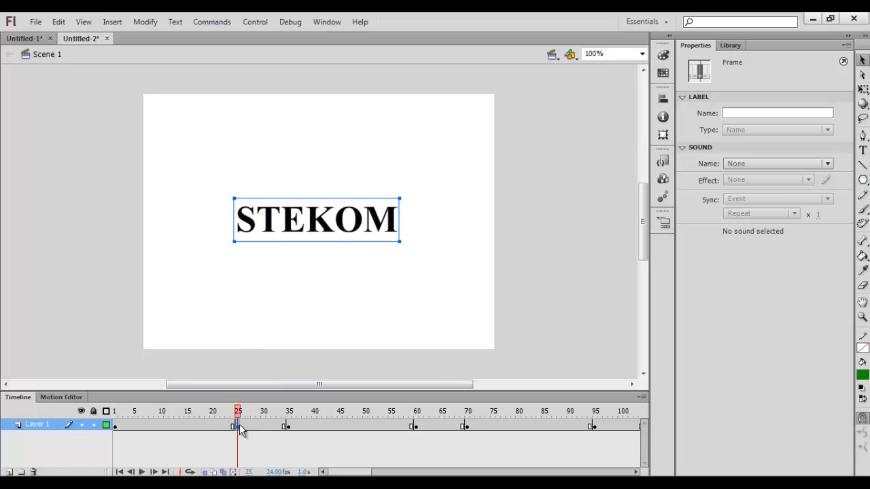
{"action": "key", "text": "ctrl+b"}
{"action": "key", "text": "ctrl+b"}
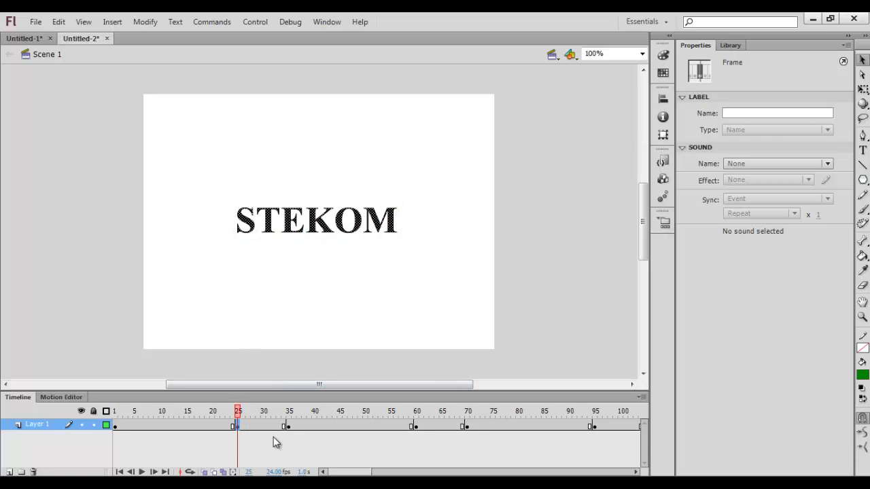
{"action": "left_click", "coordinate": [289, 426]}
{"action": "key", "text": "ctrl+b"}
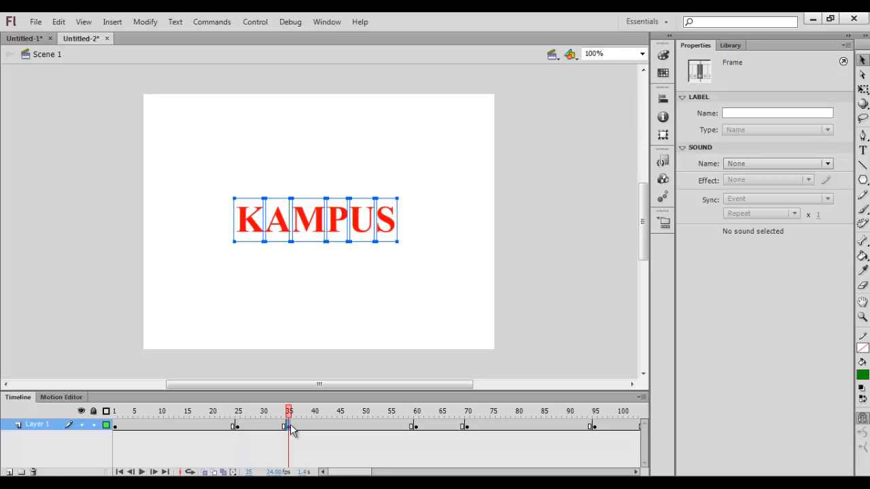
{"action": "key", "text": "ctrl+b"}
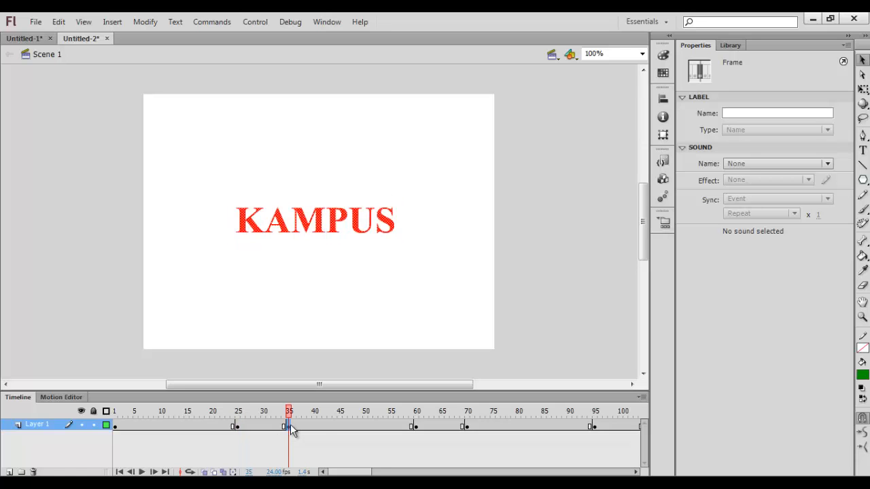
Break apart the KAMPUS text on frame 60 and the SEMARANG text on frames 70 and 95 into shapes
{"action": "left_click", "coordinate": [416, 427]}
{"action": "key", "text": "ctrl+b"}
{"action": "key", "text": "ctrl+b"}
{"action": "left_click", "coordinate": [466, 427]}
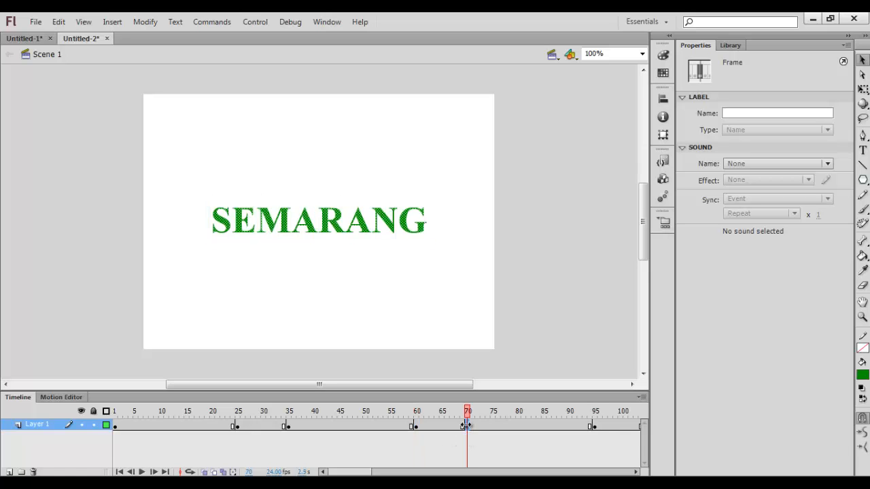
{"action": "left_click", "coordinate": [592, 426]}
{"action": "key", "text": "ctrl+b"}
{"action": "key", "text": "ctrl+b"}
Break apart the STEKOM text on frame 105 into shapes
{"action": "left_click_drag", "start_coordinate": [356, 473], "coordinate": [382, 473]}
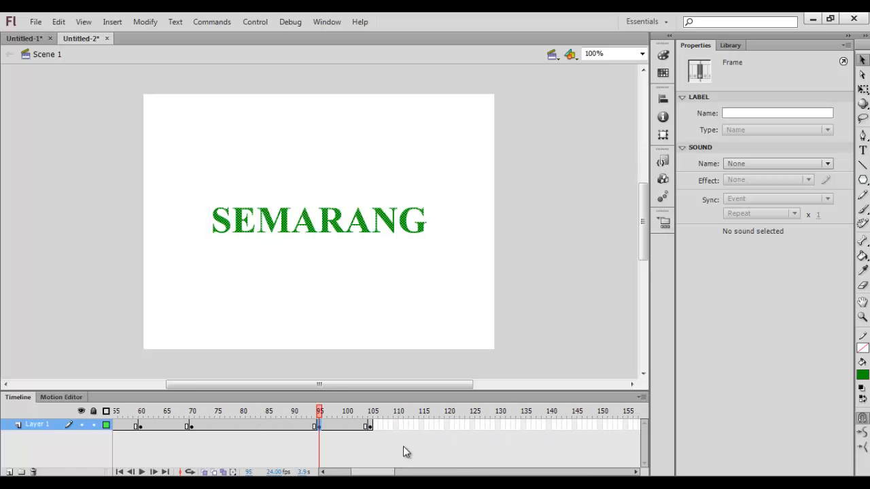
{"action": "left_click", "coordinate": [371, 426]}
{"action": "key", "text": "ctrl+b"}
{"action": "key", "text": "ctrl+b"}
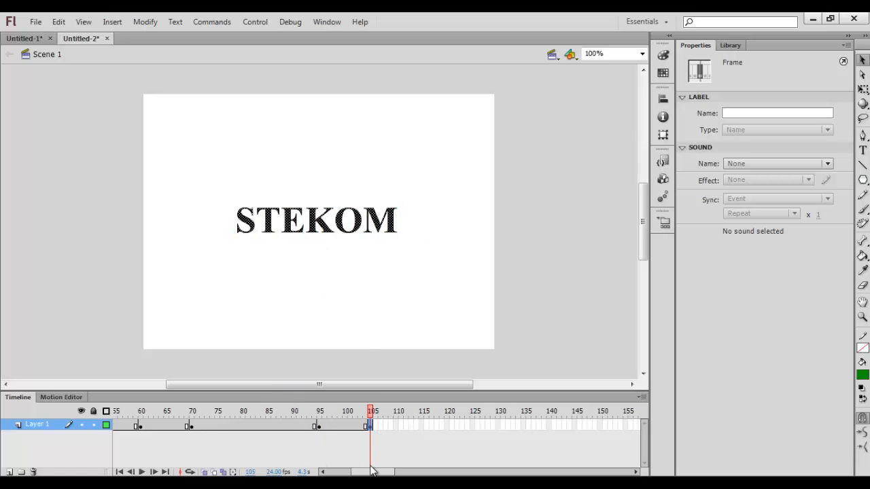
Create shape tweens across frames 1 to 105 of Layer 1 and preview the movie
{"action": "left_click_drag", "start_coordinate": [367, 472], "coordinate": [339, 475]}
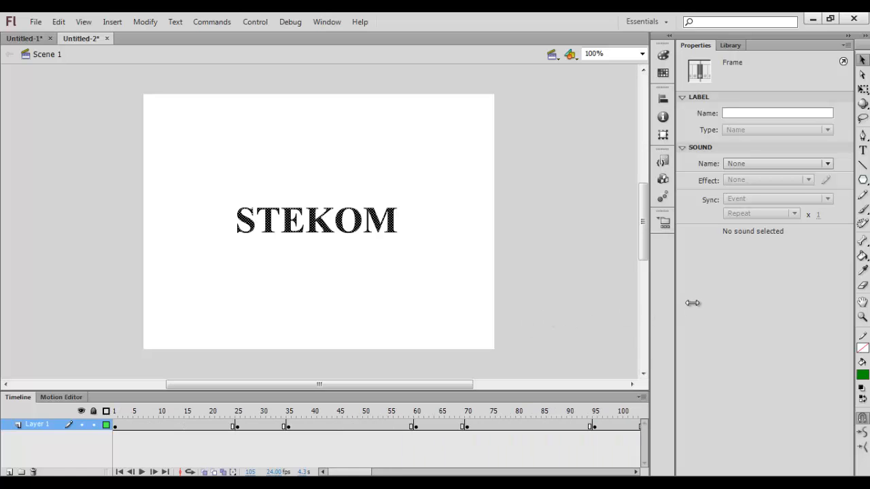
{"action": "left_click", "coordinate": [116, 426]}
{"action": "left_click_drag", "start_coordinate": [119, 432], "coordinate": [640, 425]}
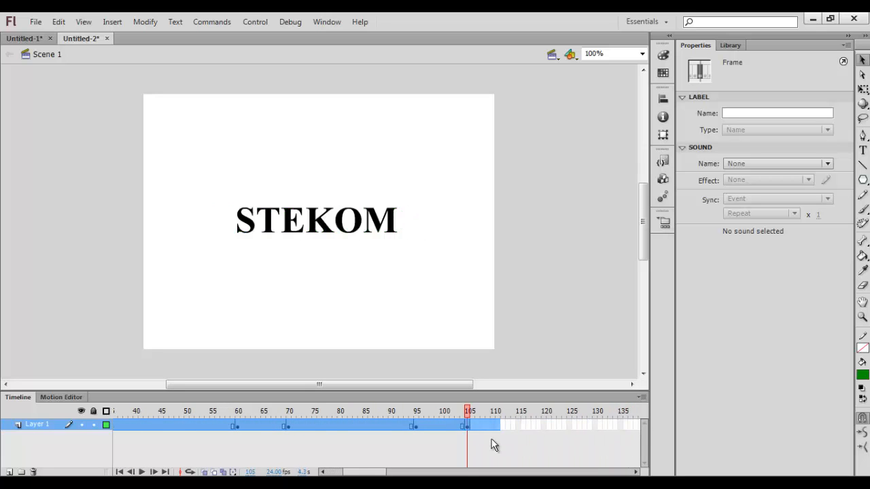
{"action": "left_click_drag", "start_coordinate": [468, 438], "coordinate": [467, 438]}
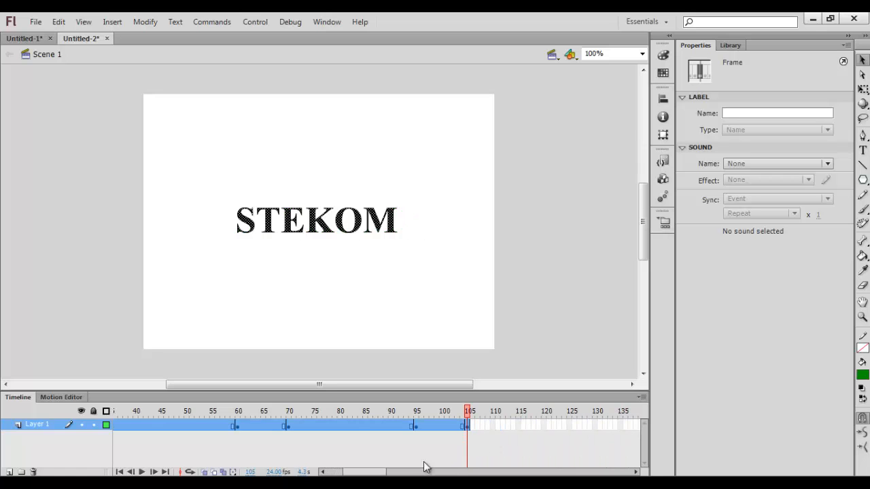
{"action": "right_click", "coordinate": [347, 429]}
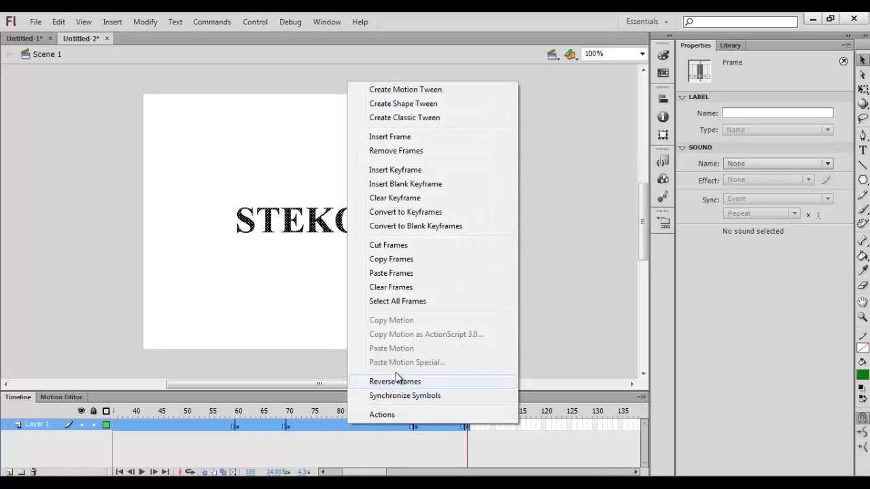
{"action": "left_click", "coordinate": [391, 106]}
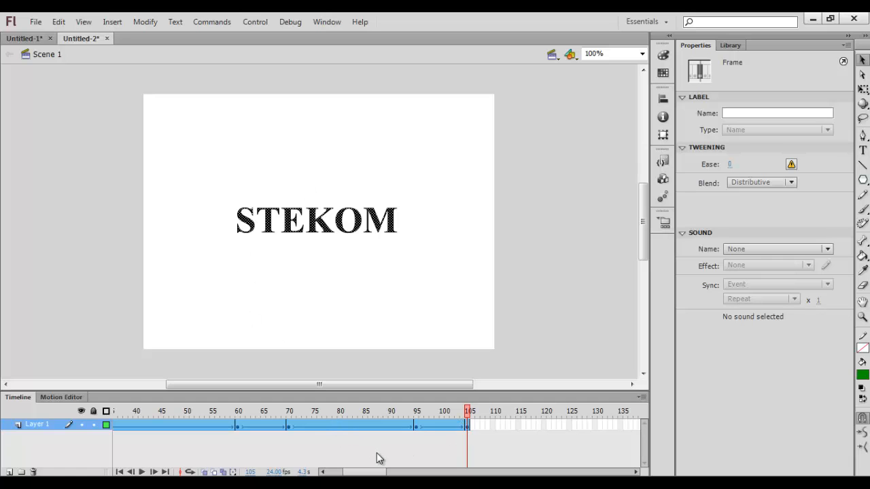
{"action": "key", "text": "ctrl+Return"}
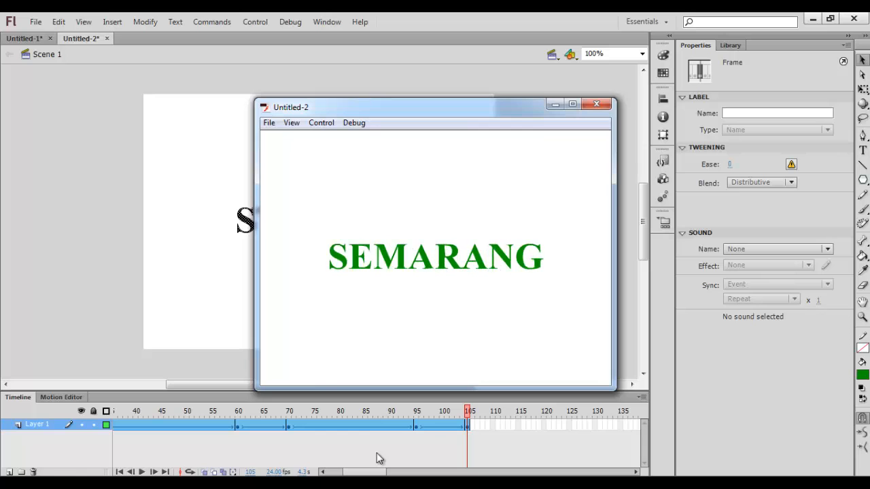
{"action": "left_click", "coordinate": [588, 103]}
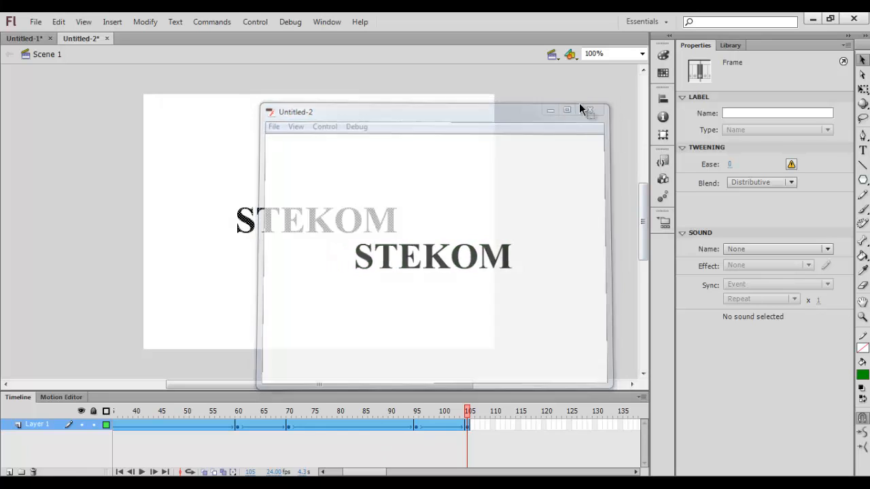
Export the animation as an SWF movie named TEKS MOTION SHAPE in the Documents library
{"action": "left_click", "coordinate": [37, 23]}
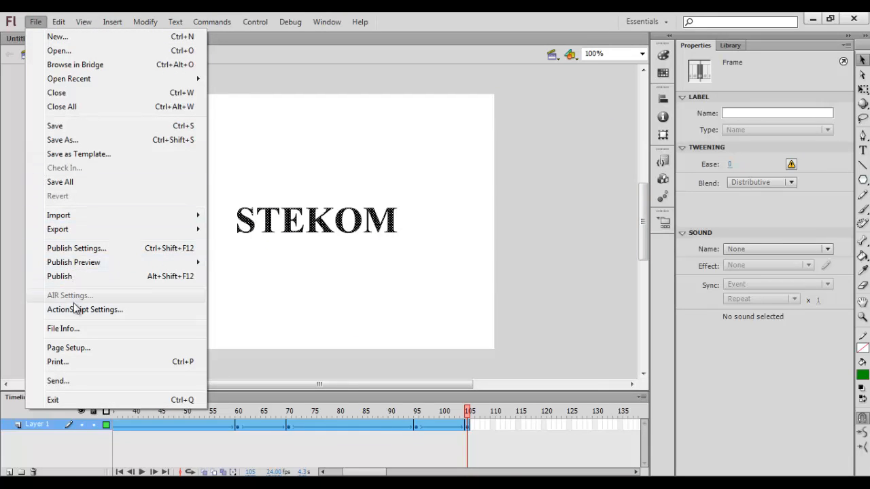
{"action": "mouse_move", "coordinate": [73, 229]}
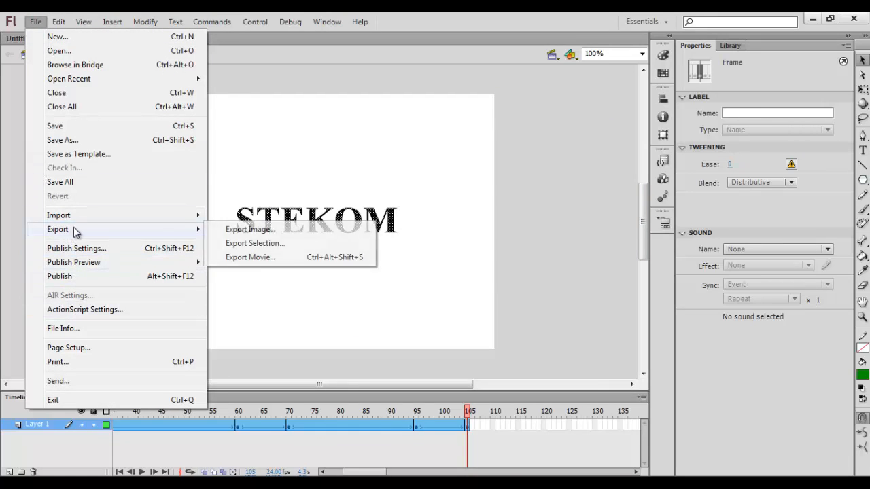
{"action": "left_click", "coordinate": [252, 257]}
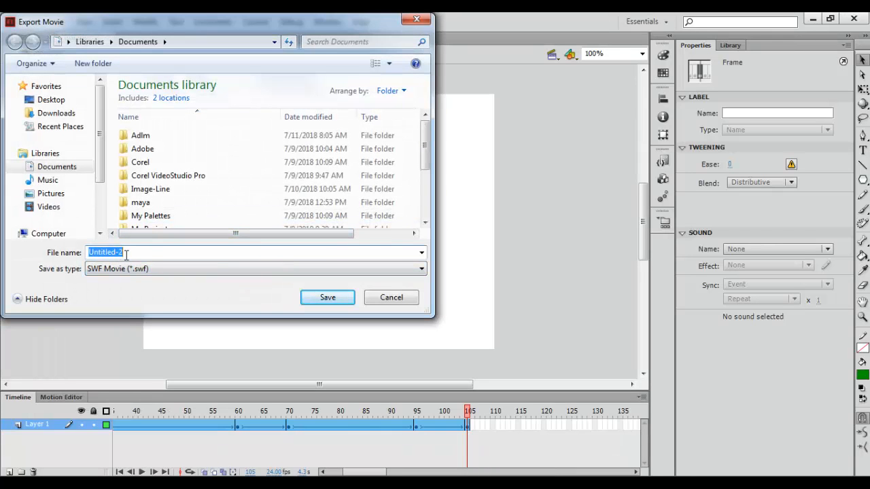
{"action": "type", "text": "TEKS MOTION SHAPE"}
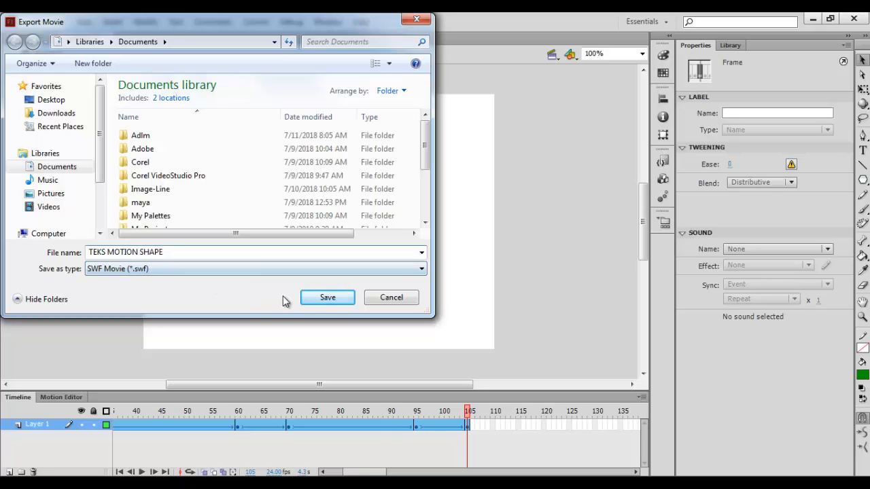
{"action": "left_click", "coordinate": [327, 299]}
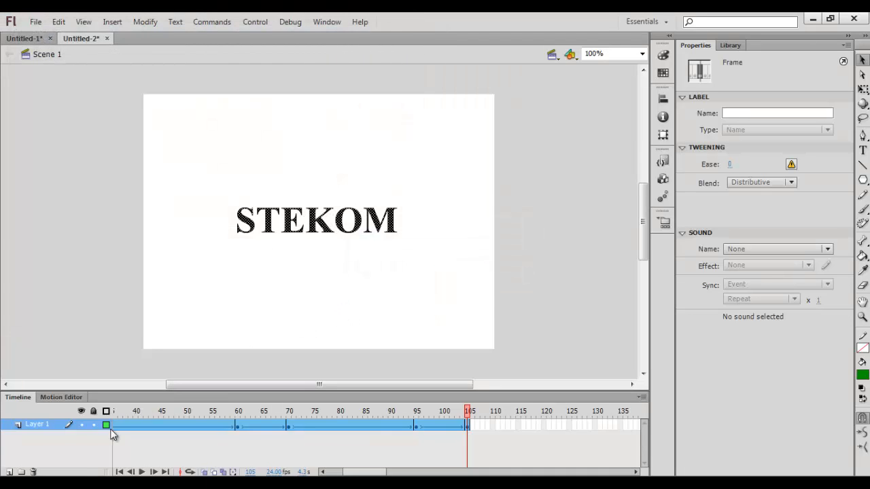
Switch to Windows Explorer and play the exported TEKS MOTION SHAPE file from the Documents library
{"action": "left_click", "coordinate": [78, 484]}
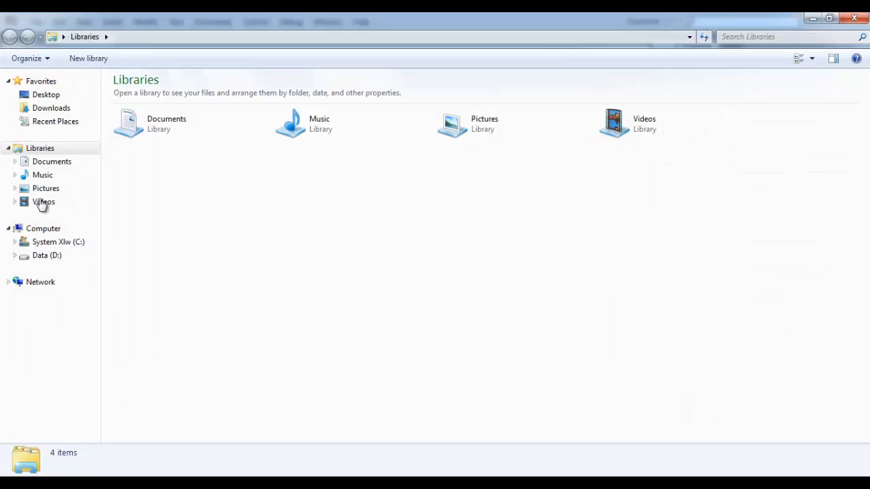
{"action": "left_click", "coordinate": [56, 165]}
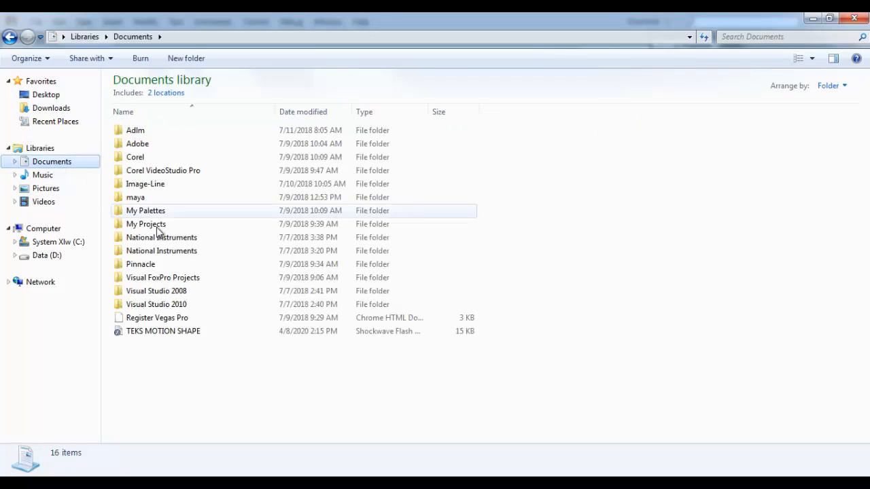
{"action": "left_click", "coordinate": [179, 333]}
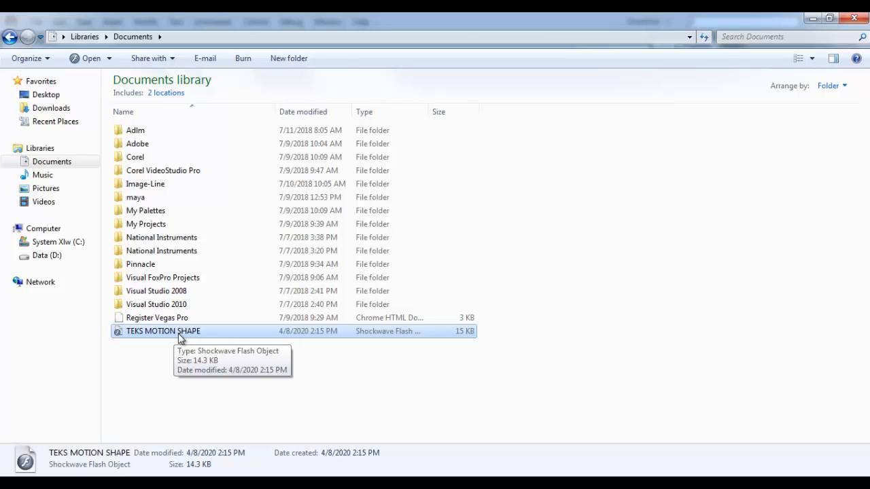
{"action": "double_click", "coordinate": [180, 333]}
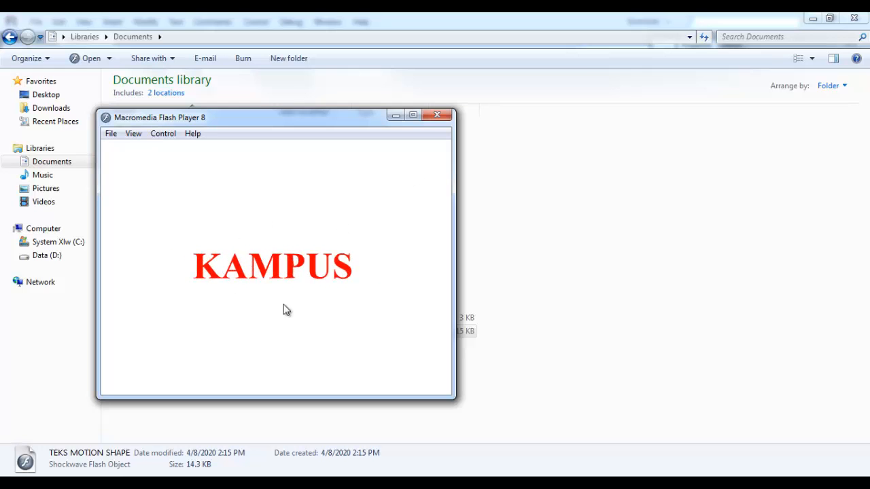
{"action": "left_click", "coordinate": [433, 114]}
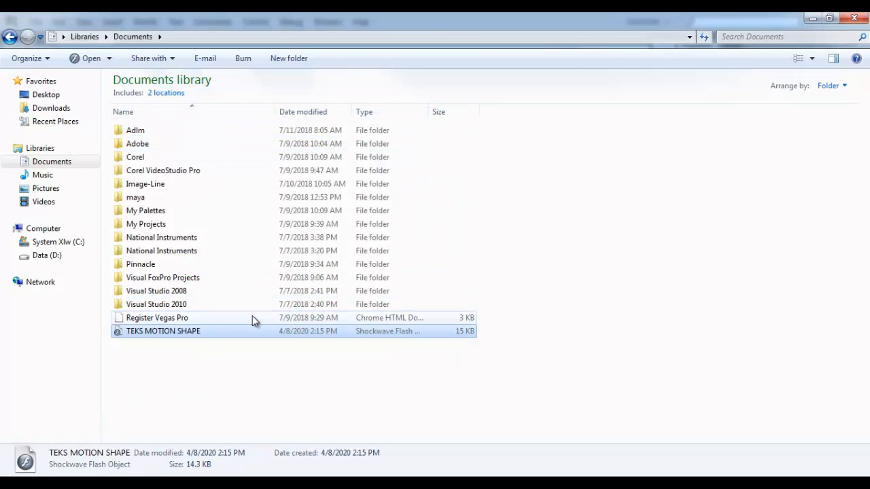
Switch back to Flash Professional and create a new ActionScript 2.0 document
{"action": "key", "text": "alt+Tab"}
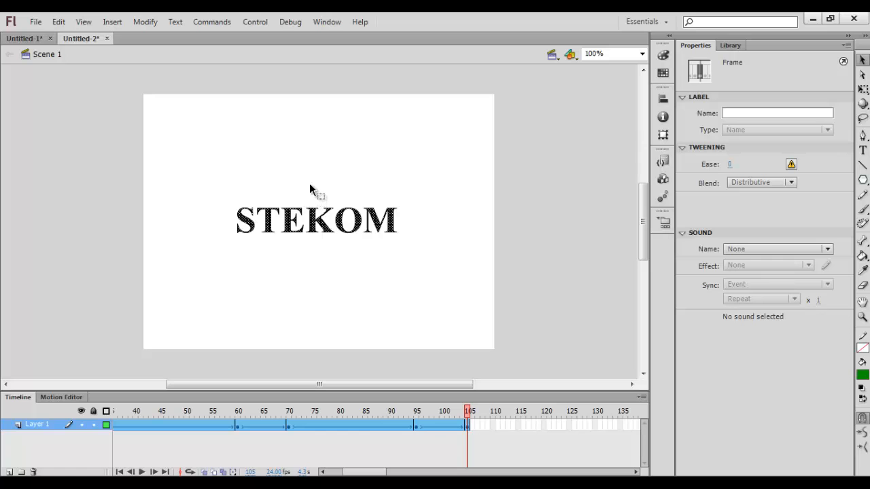
{"action": "left_click", "coordinate": [37, 22]}
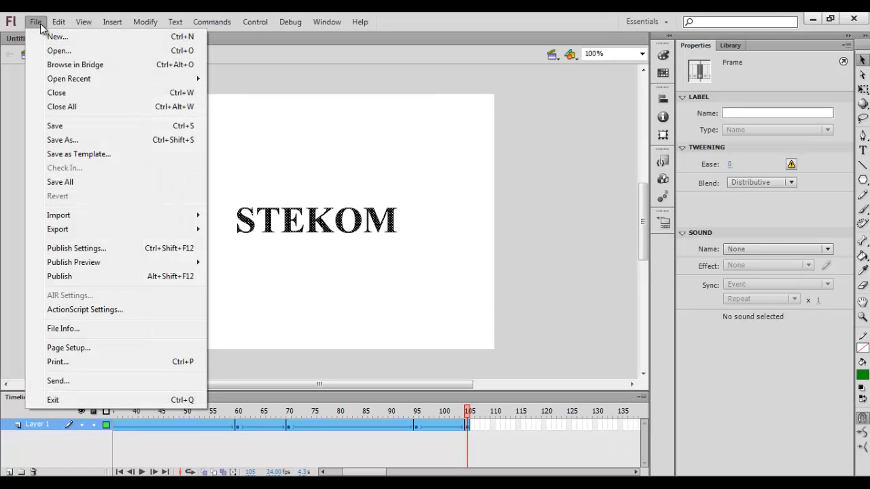
{"action": "left_click", "coordinate": [54, 38]}
{"action": "left_click", "coordinate": [279, 166]}
{"action": "left_click", "coordinate": [590, 386]}
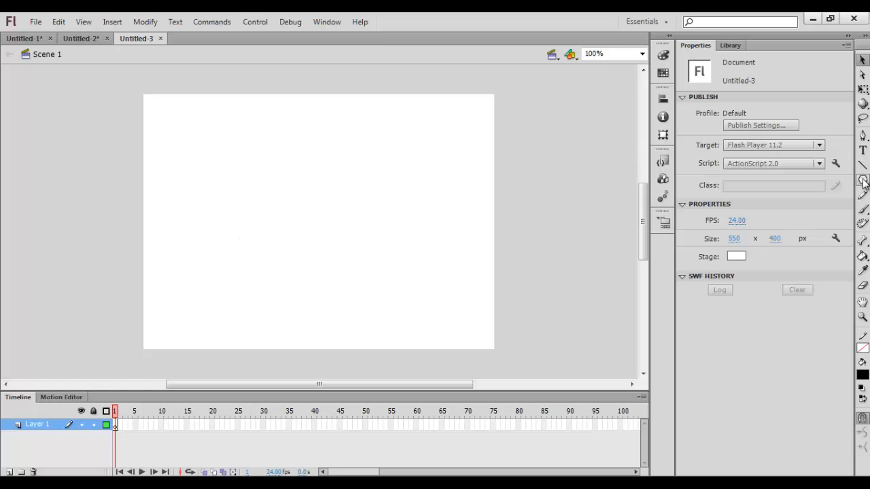
Draw a small black circle without a stroke near the stage's upper-left corner using the Oval tool
{"action": "left_click", "coordinate": [863, 179]}
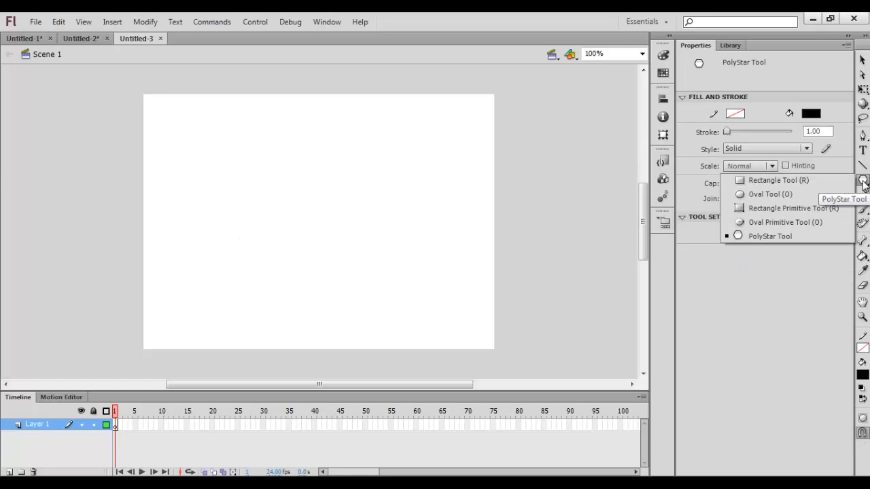
{"action": "left_click", "coordinate": [786, 195]}
{"action": "left_click_drag", "start_coordinate": [173, 123], "coordinate": [201, 151]}
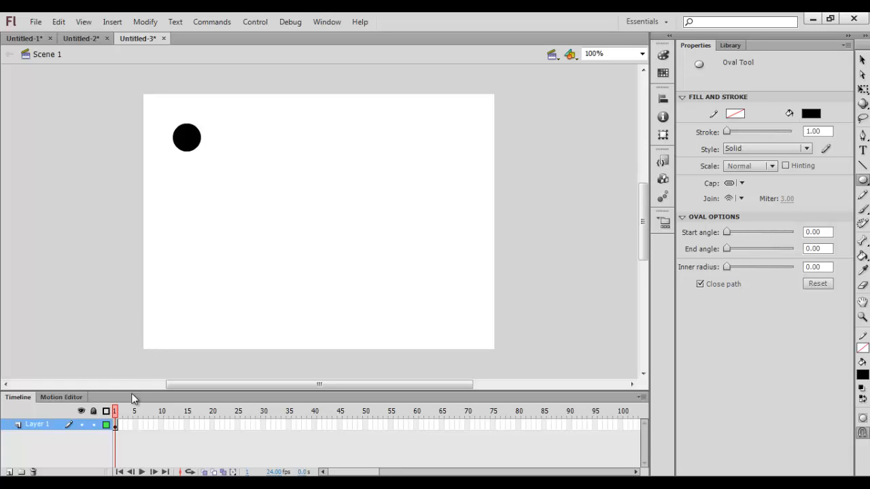
Apply a classic tween to the circle on frame 1 and insert a keyframe at frame 75
{"action": "right_click", "coordinate": [117, 425]}
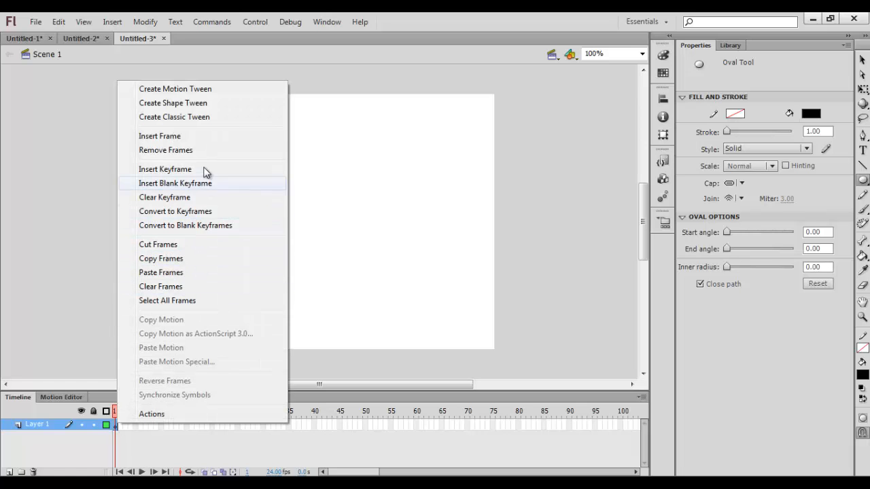
{"action": "left_click", "coordinate": [198, 121]}
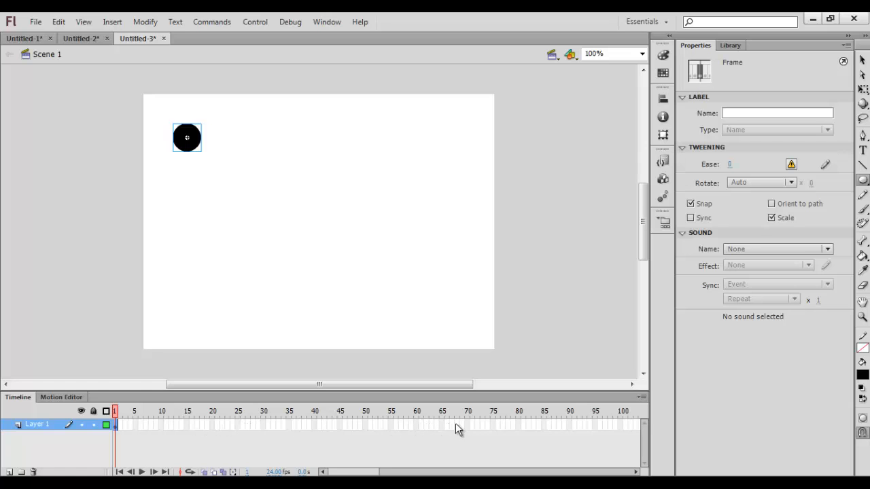
{"action": "right_click", "coordinate": [493, 425]}
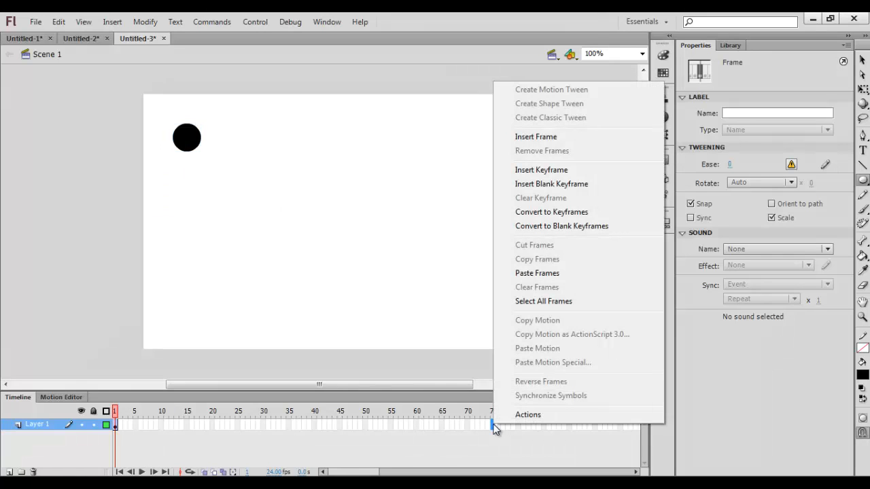
{"action": "left_click", "coordinate": [553, 171]}
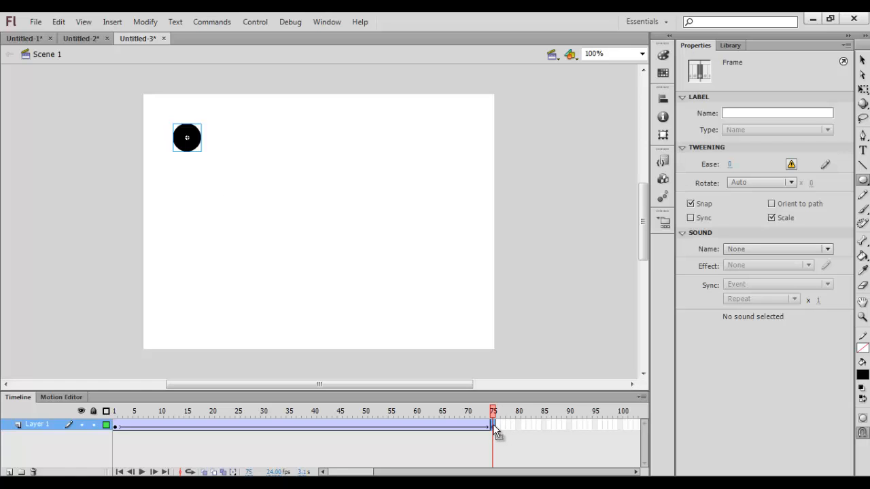
Add a classic motion guide to Layer 1 and select the guide layer's first frame
{"action": "right_click", "coordinate": [34, 425]}
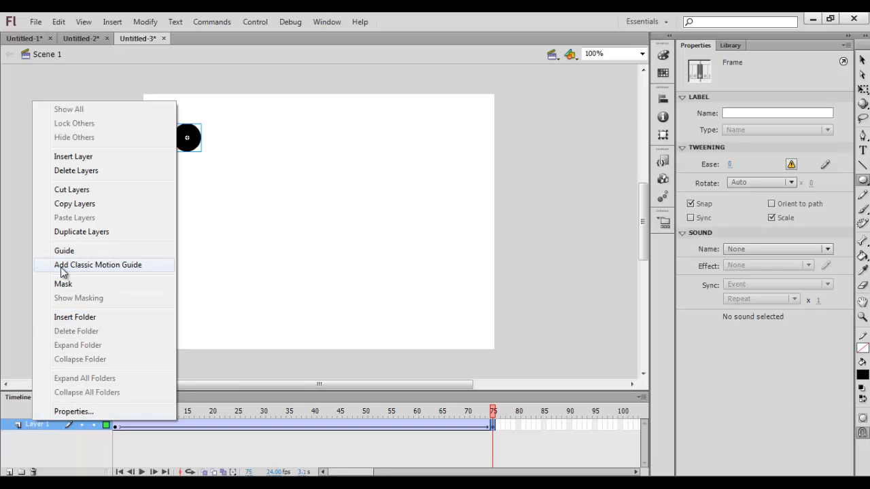
{"action": "left_click", "coordinate": [97, 271]}
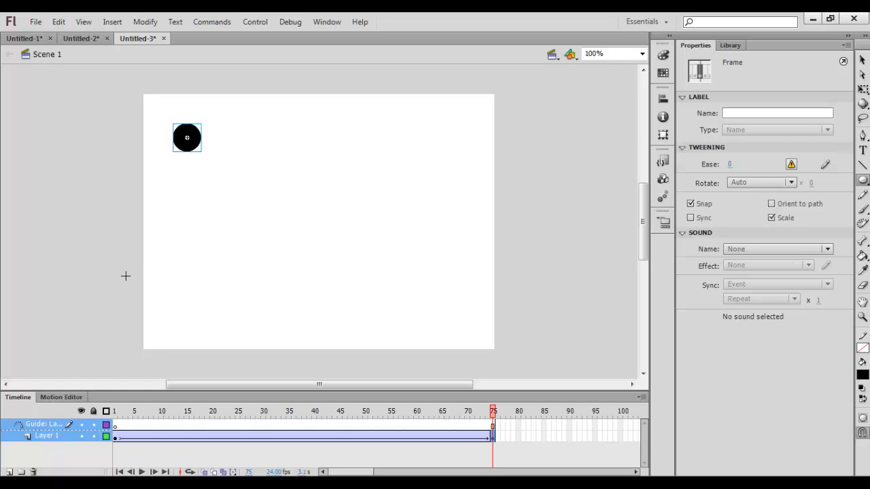
{"action": "left_click", "coordinate": [115, 426]}
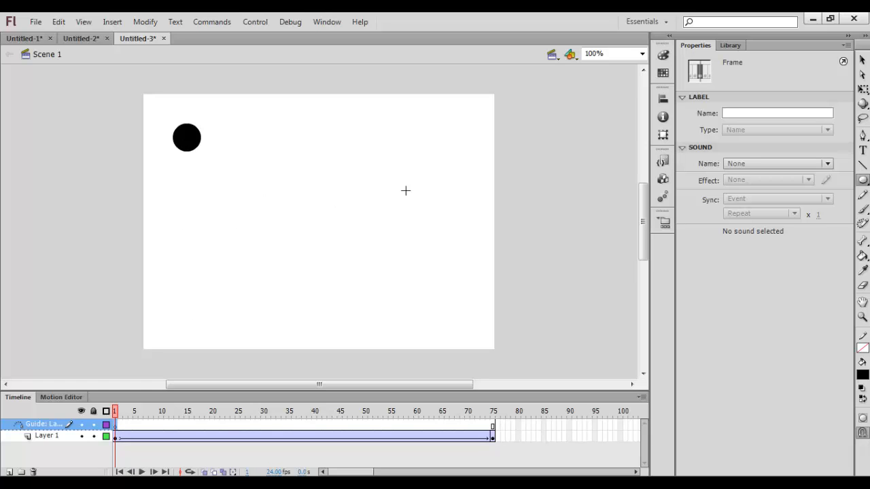
Draw a winding guide path with the Pen tool, from off the stage's lower-left edge, looping across it, to beyond its lower-right edge
{"action": "left_click", "coordinate": [863, 136]}
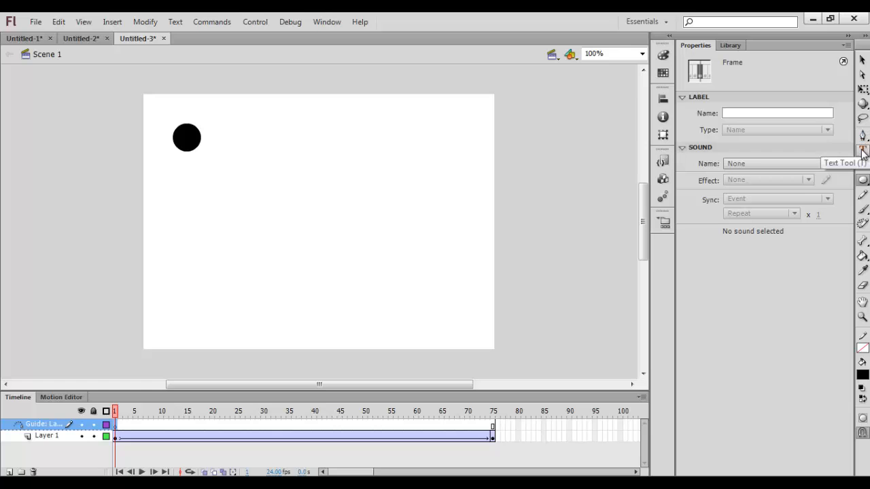
{"action": "left_click", "coordinate": [862, 151]}
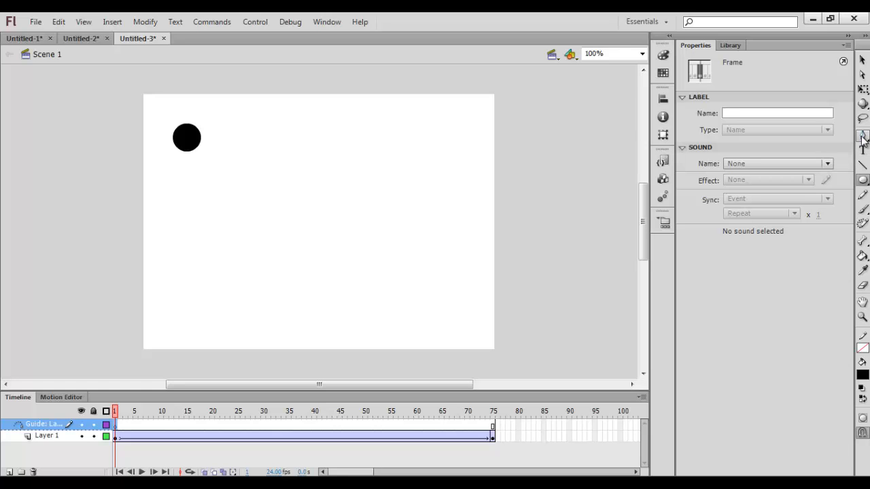
{"action": "left_click", "coordinate": [863, 139]}
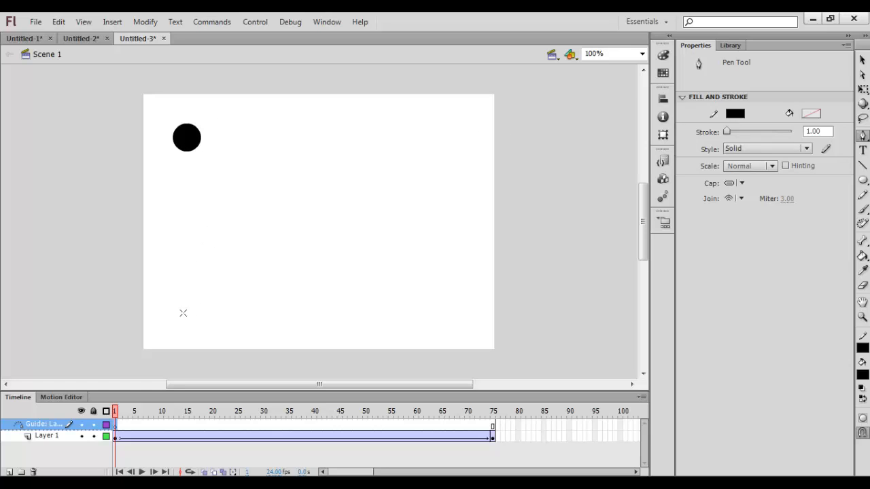
{"action": "left_click", "coordinate": [117, 287]}
{"action": "left_click_drag", "start_coordinate": [257, 292], "coordinate": [341, 226]}
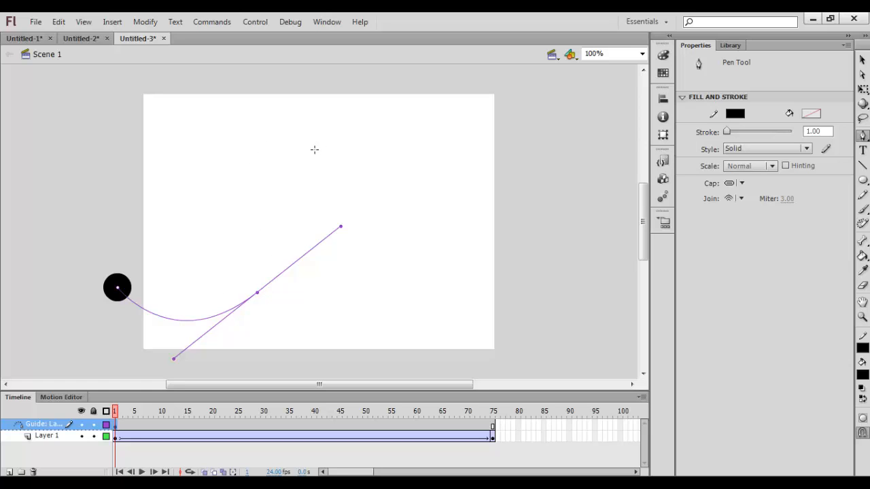
{"action": "left_click_drag", "start_coordinate": [314, 149], "coordinate": [276, 139]}
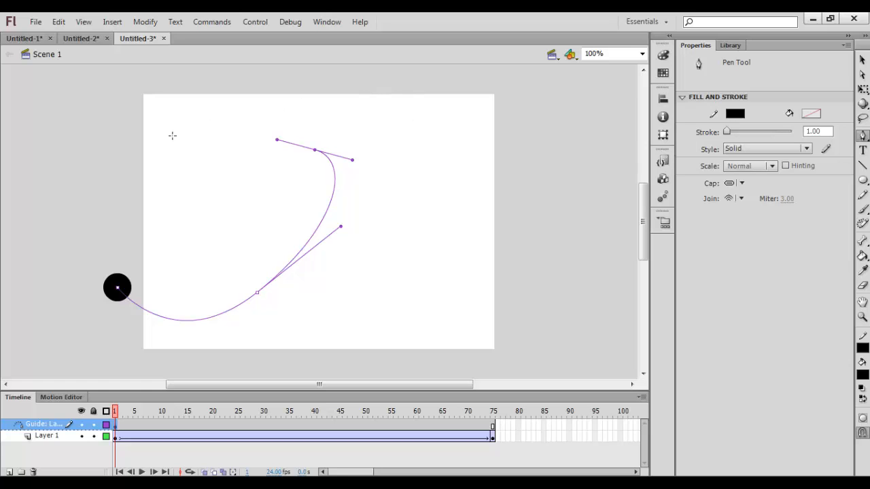
{"action": "left_click_drag", "start_coordinate": [178, 188], "coordinate": [167, 276]}
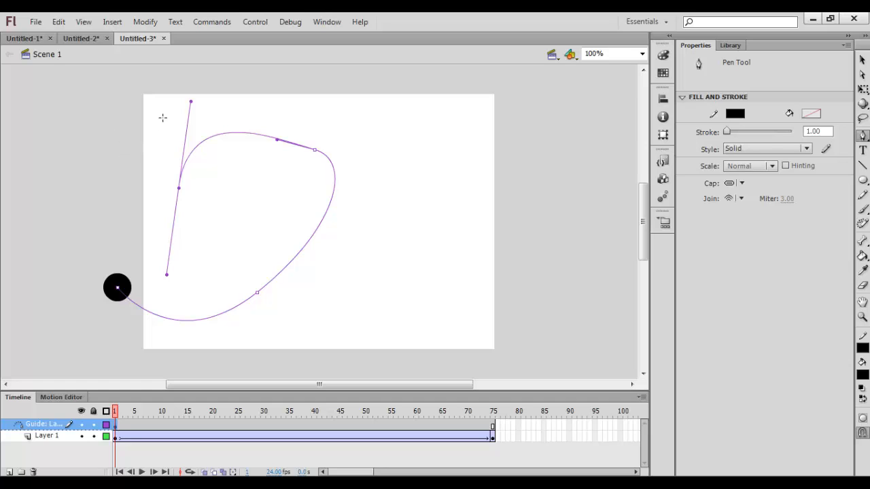
{"action": "left_click", "coordinate": [152, 179]}
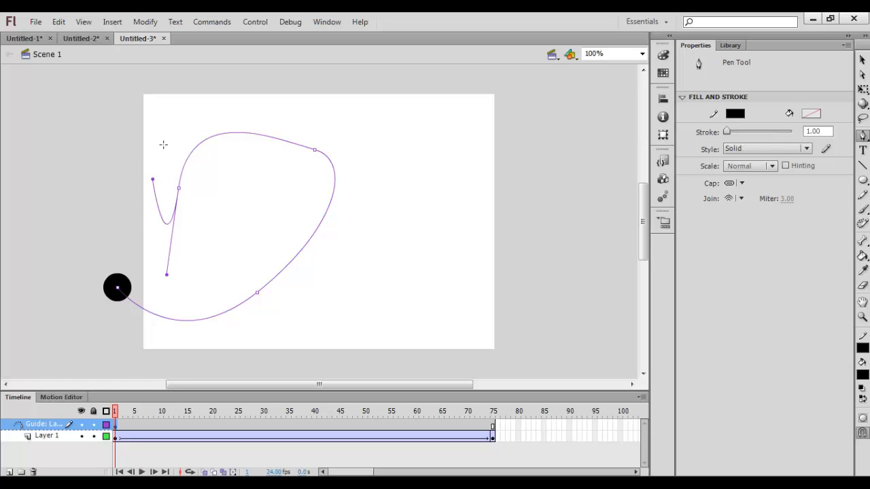
{"action": "left_click", "coordinate": [224, 102]}
{"action": "left_click_drag", "start_coordinate": [445, 128], "coordinate": [569, 171]}
{"action": "left_click_drag", "start_coordinate": [424, 262], "coordinate": [444, 314]}
{"action": "left_click_drag", "start_coordinate": [557, 318], "coordinate": [586, 307]}
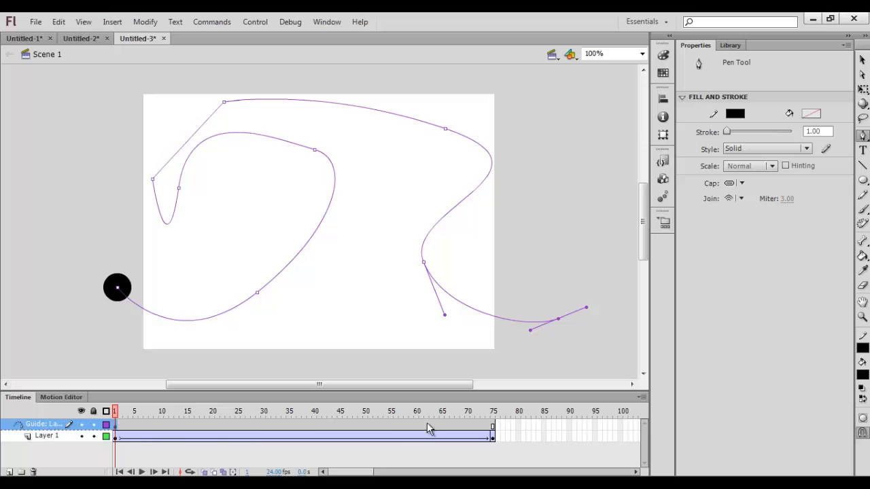
At frame 75 of Layer 1, move the circle onto the end of the guide path beyond the stage's lower-right edge
{"action": "left_click", "coordinate": [491, 437]}
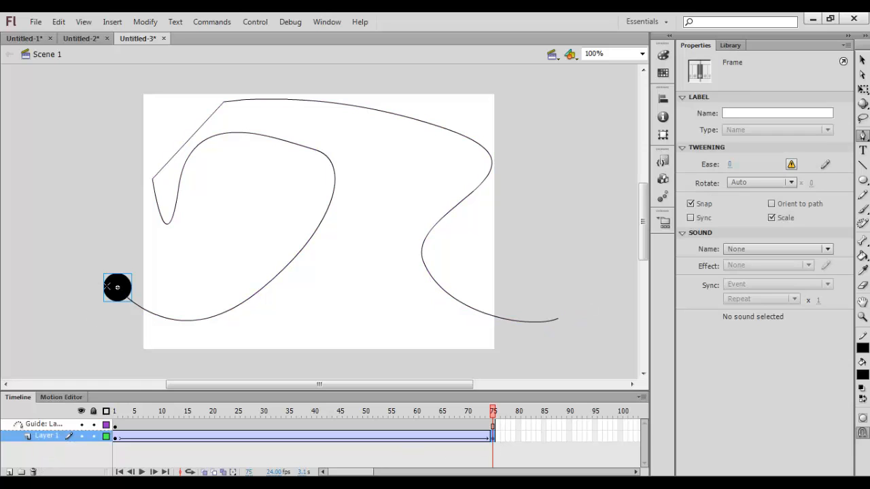
{"action": "left_click", "coordinate": [861, 61]}
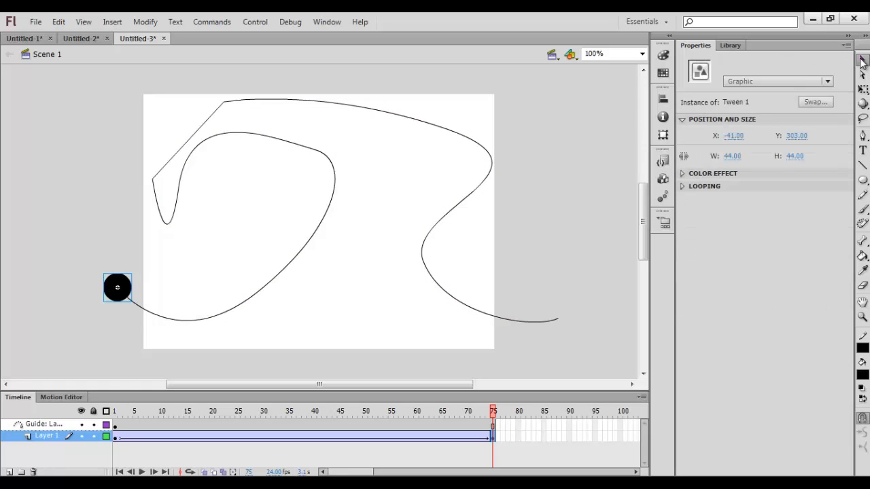
{"action": "left_click_drag", "start_coordinate": [116, 287], "coordinate": [553, 315]}
Scrub through the timeline and test the movie to check the circle's motion along the guide, closing the preview when done
{"action": "left_click", "coordinate": [115, 411]}
{"action": "left_click_drag", "start_coordinate": [116, 412], "coordinate": [511, 438]}
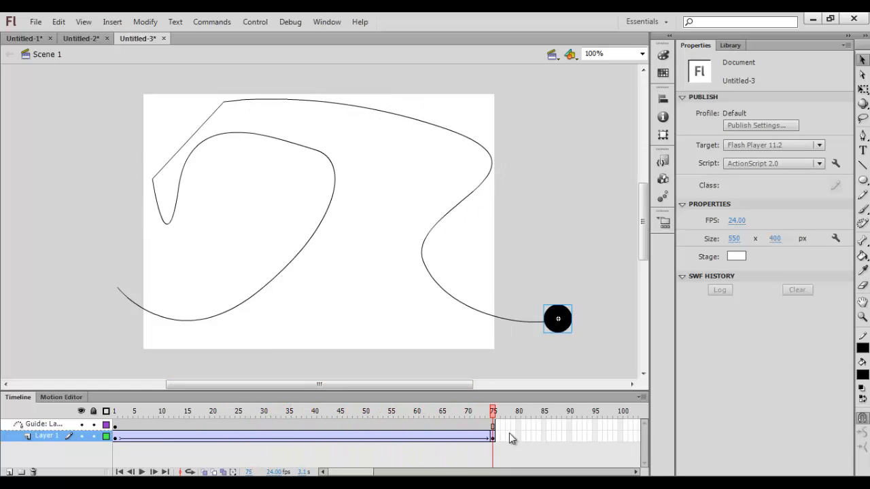
{"action": "left_click", "coordinate": [223, 222]}
{"action": "key", "text": "ctrl+Return"}
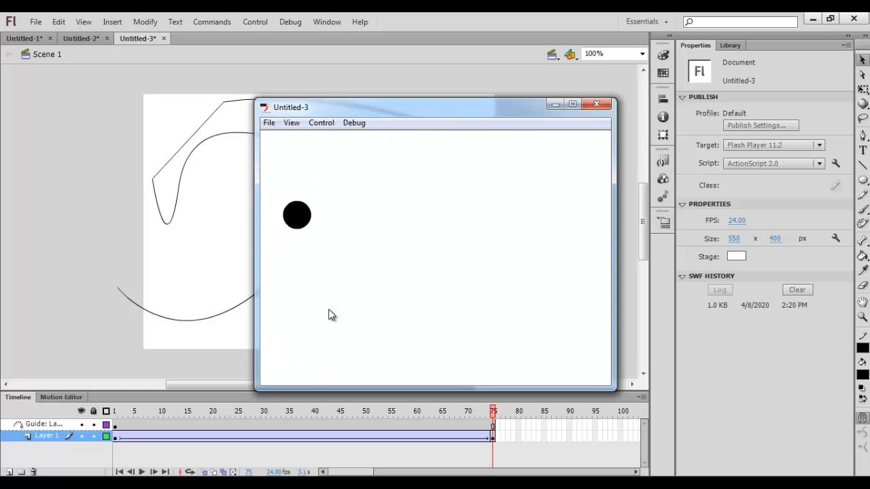
{"action": "left_click", "coordinate": [595, 105]}
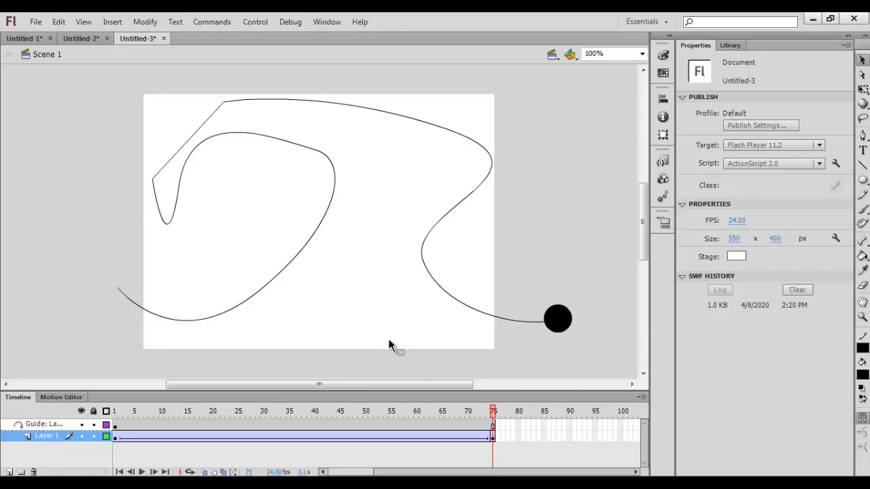
Move Layer 1's end keyframe to frame 150 to slow the circle's motion, and preview the movie
{"action": "left_click_drag", "start_coordinate": [351, 471], "coordinate": [366, 473]}
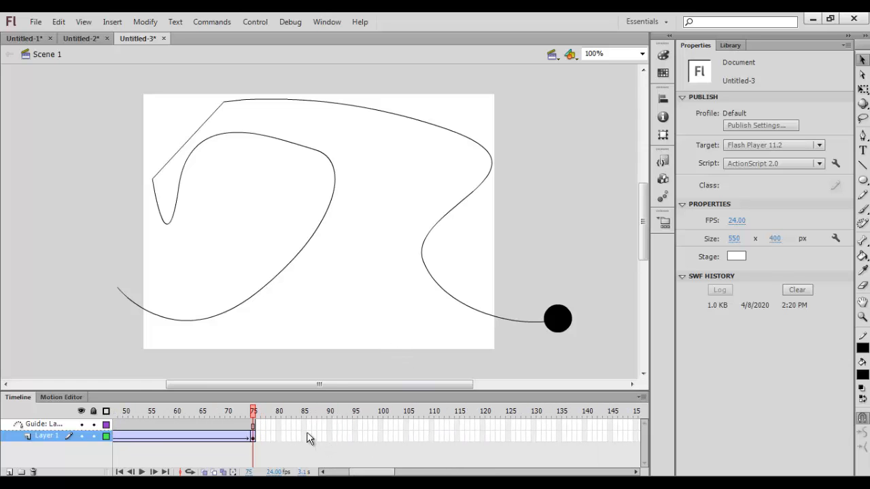
{"action": "left_click", "coordinate": [255, 442]}
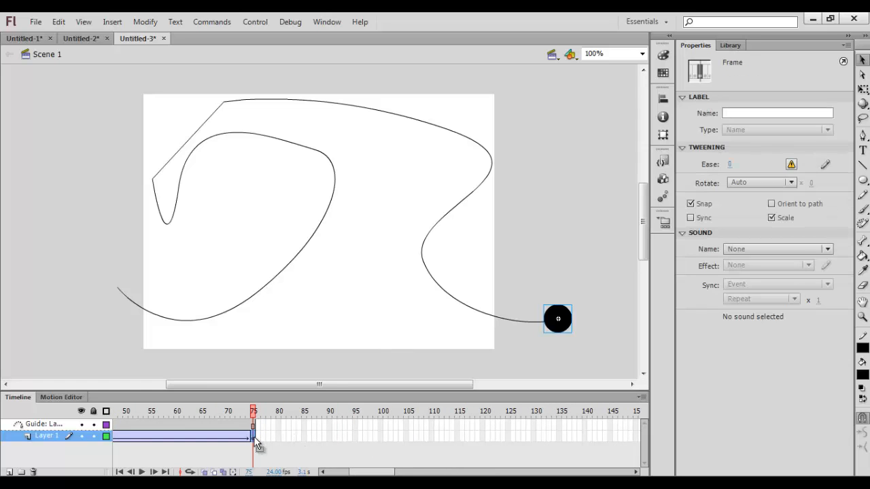
{"action": "left_click_drag", "start_coordinate": [255, 442], "coordinate": [631, 451]}
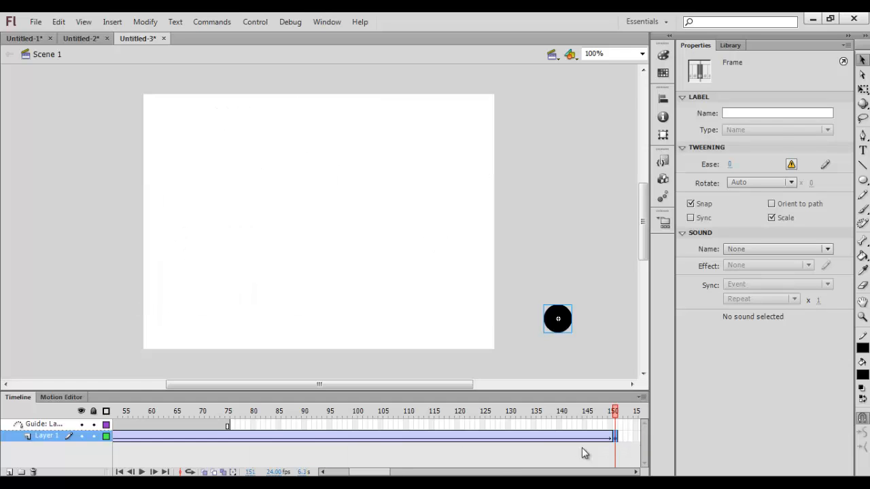
{"action": "left_click", "coordinate": [614, 435]}
{"action": "left_click_drag", "start_coordinate": [614, 440], "coordinate": [609, 441]}
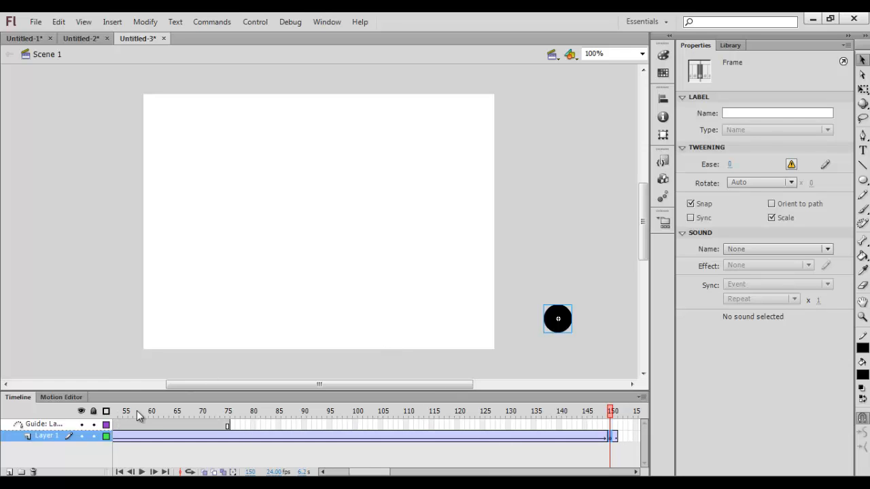
{"action": "key", "text": "ctrl+Return"}
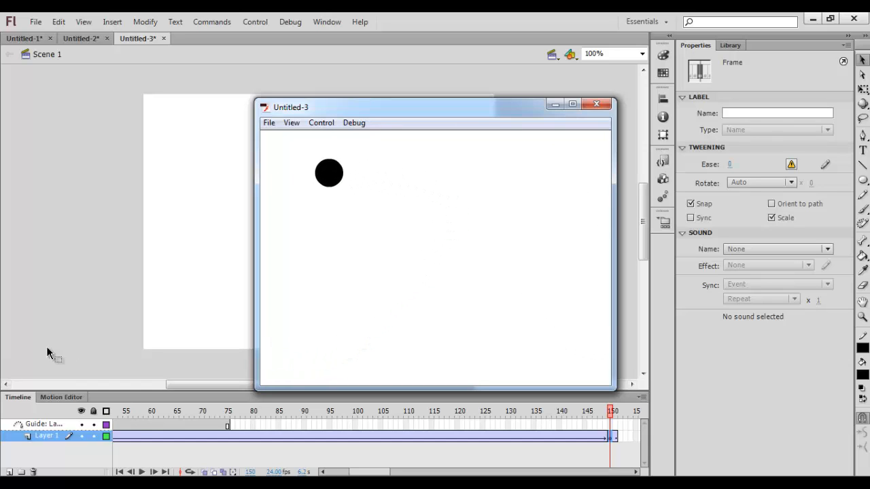
{"action": "left_click", "coordinate": [600, 104]}
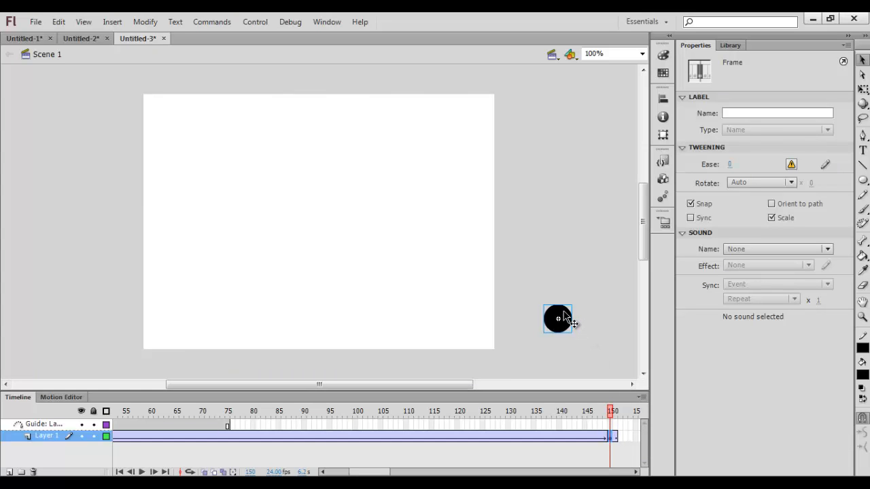
Apply a red tint at 100% (255, 0, 0) to the circle at frame 150 and preview the movie
{"action": "left_click", "coordinate": [564, 316]}
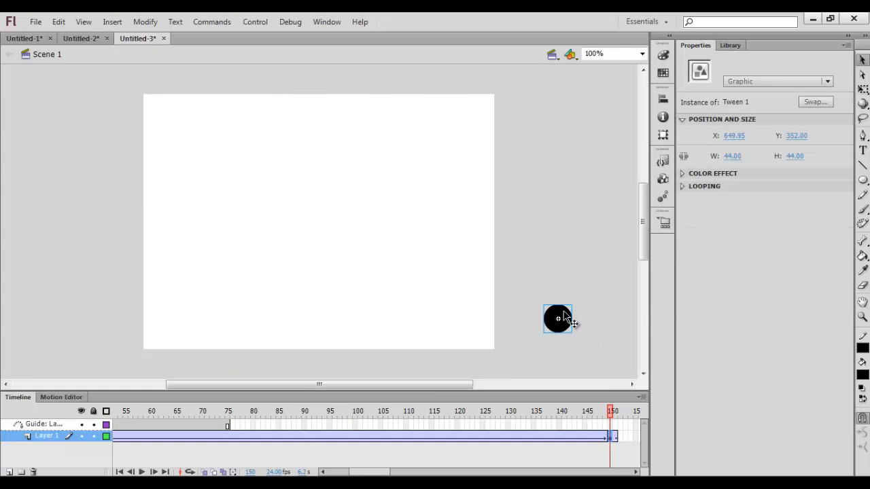
{"action": "left_click", "coordinate": [683, 175]}
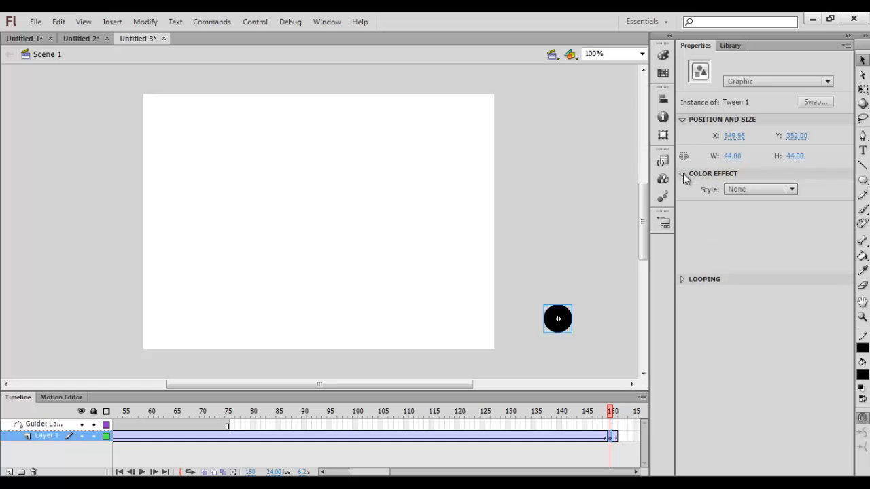
{"action": "left_click", "coordinate": [734, 190]}
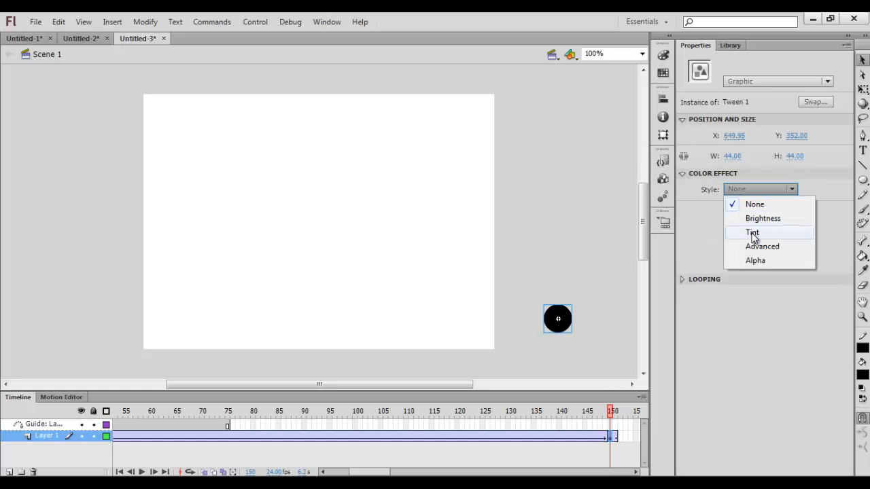
{"action": "left_click", "coordinate": [752, 233]}
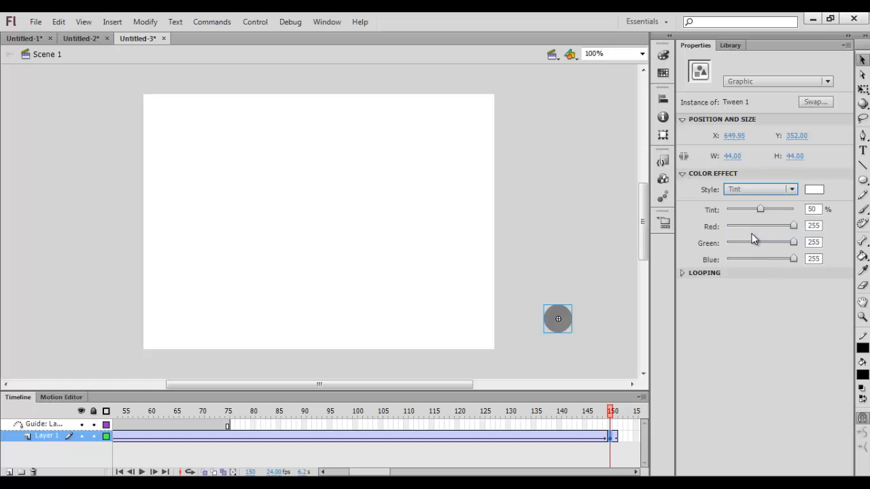
{"action": "left_click", "coordinate": [815, 190]}
{"action": "left_click", "coordinate": [681, 272]}
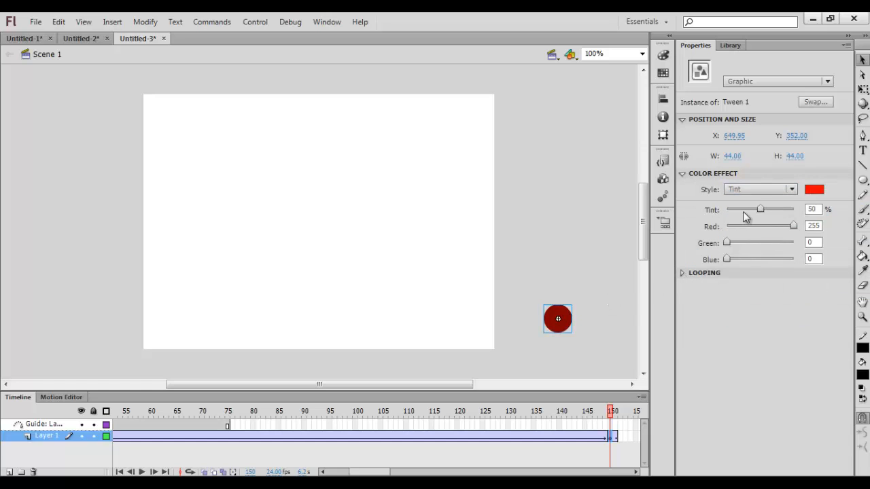
{"action": "left_click_drag", "start_coordinate": [759, 211], "coordinate": [791, 210]}
{"action": "left_click_drag", "start_coordinate": [791, 212], "coordinate": [797, 210]}
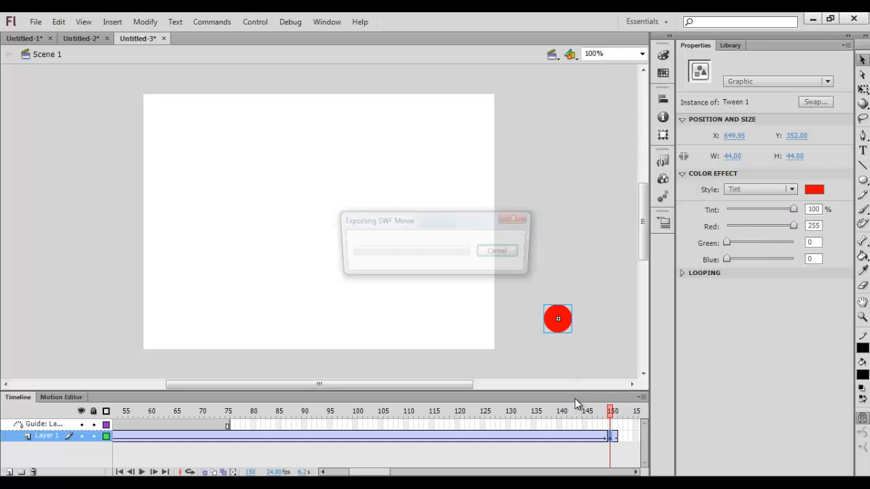
{"action": "key", "text": "ctrl+Return"}
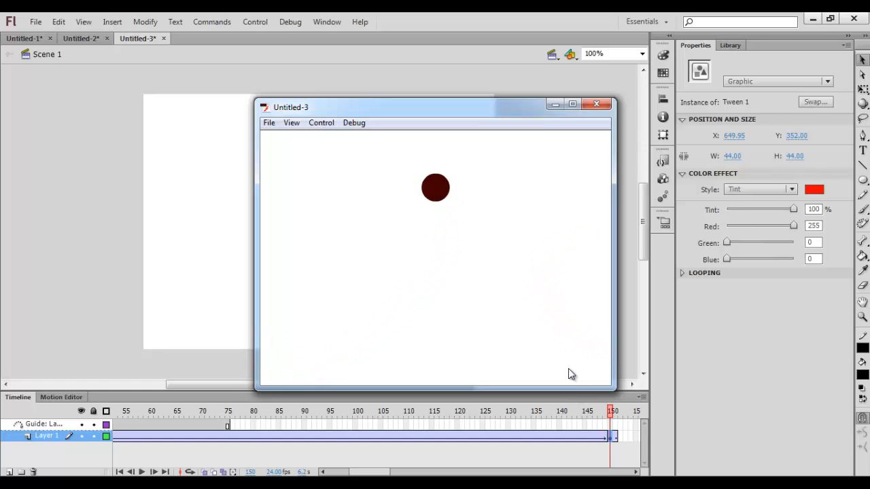
{"action": "left_click", "coordinate": [596, 104]}
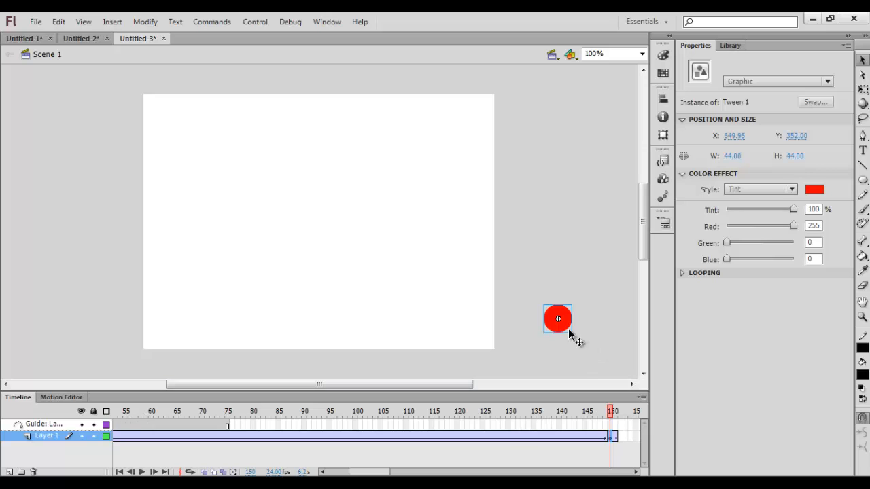
Enlarge the circle at frame 150 to 118 x 118 px with Free Transform, and preview the animation
{"action": "left_click", "coordinate": [862, 92]}
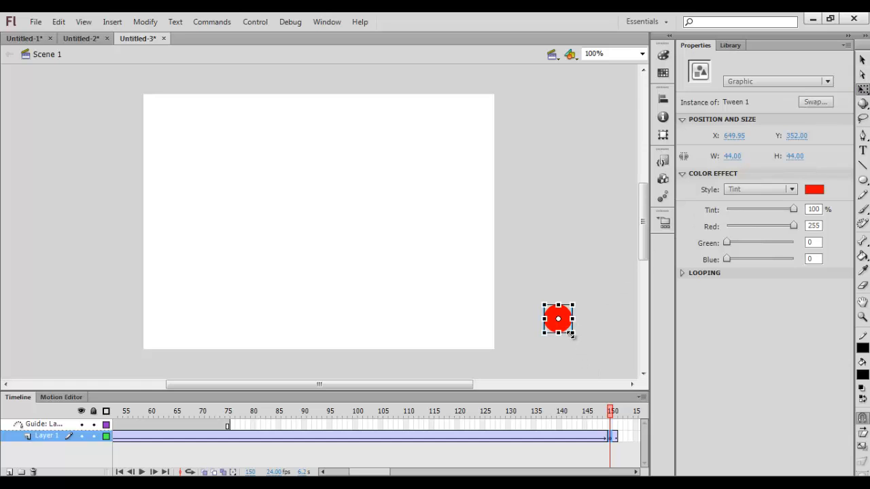
{"action": "left_click_drag", "start_coordinate": [572, 336], "coordinate": [596, 356]}
{"action": "key", "text": "ctrl+Return"}
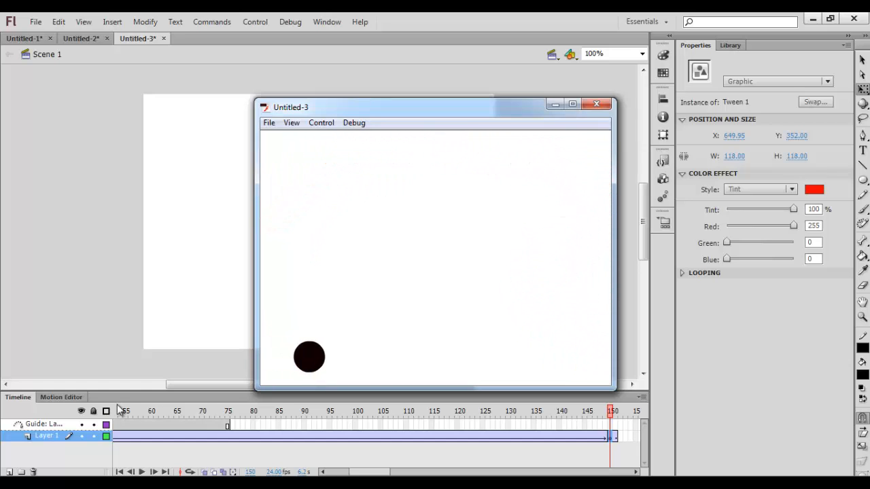
{"action": "left_click", "coordinate": [597, 104]}
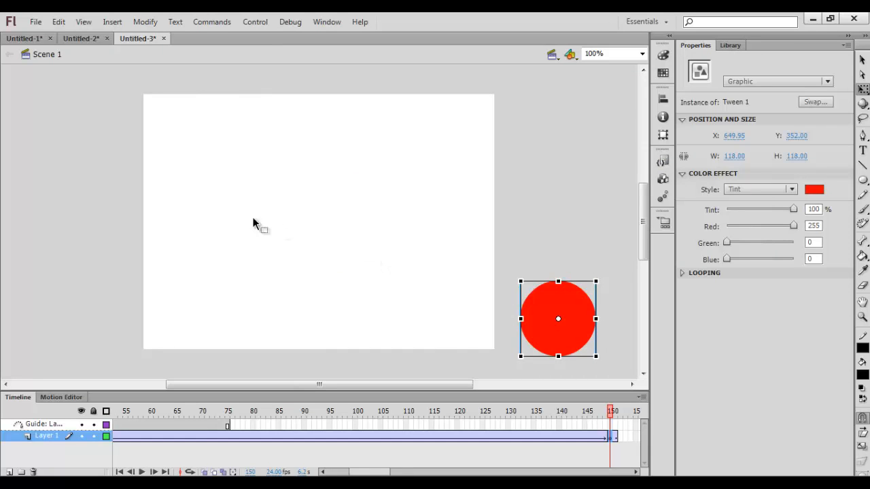
{"action": "left_click", "coordinate": [158, 411]}
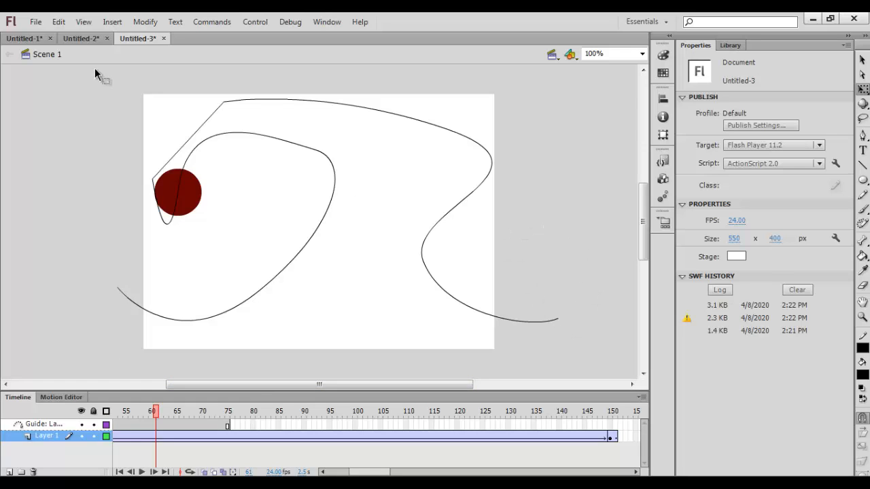
Create a new ActionScript 2.0 document and select the first frame of Layer 1
{"action": "left_click", "coordinate": [35, 22]}
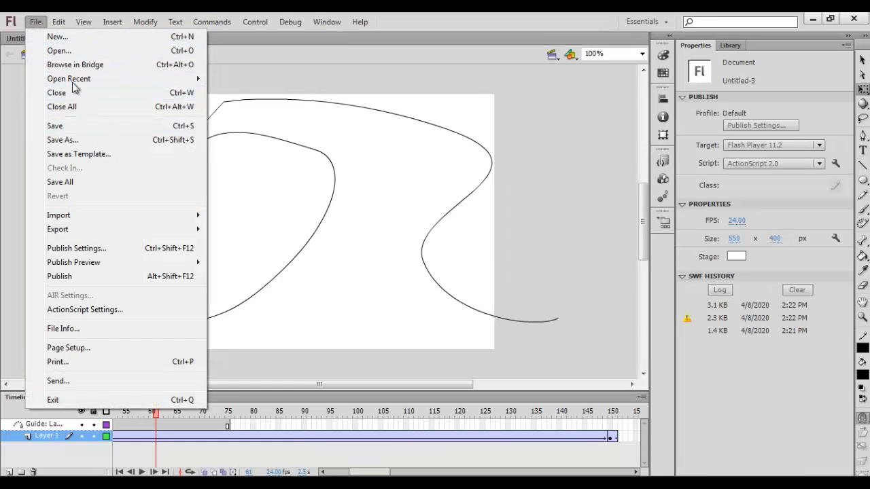
{"action": "left_click", "coordinate": [67, 38]}
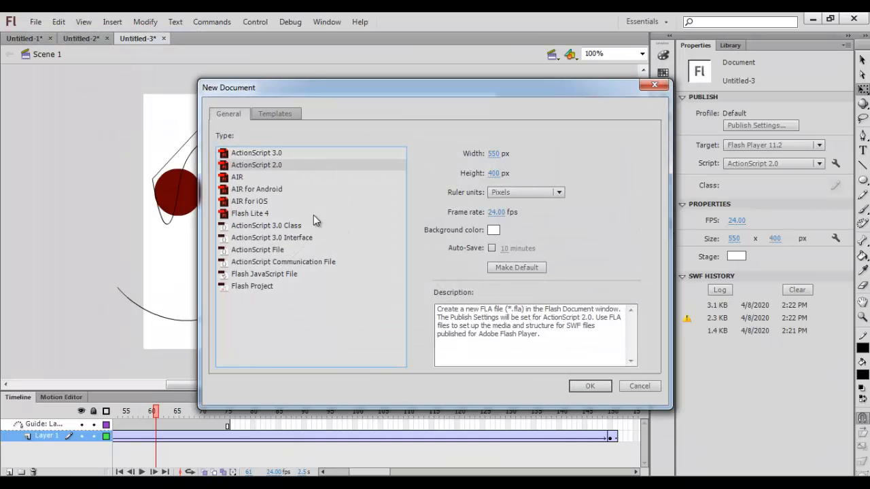
{"action": "left_click", "coordinate": [588, 387]}
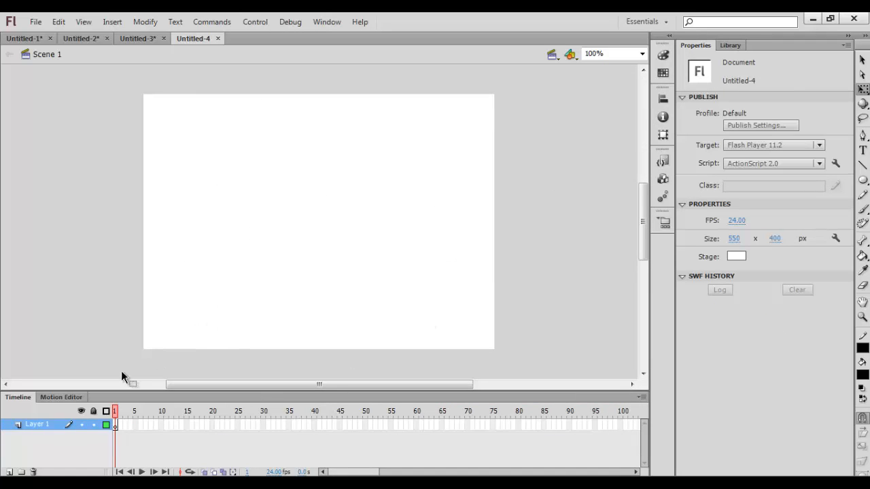
{"action": "left_click", "coordinate": [114, 424]}
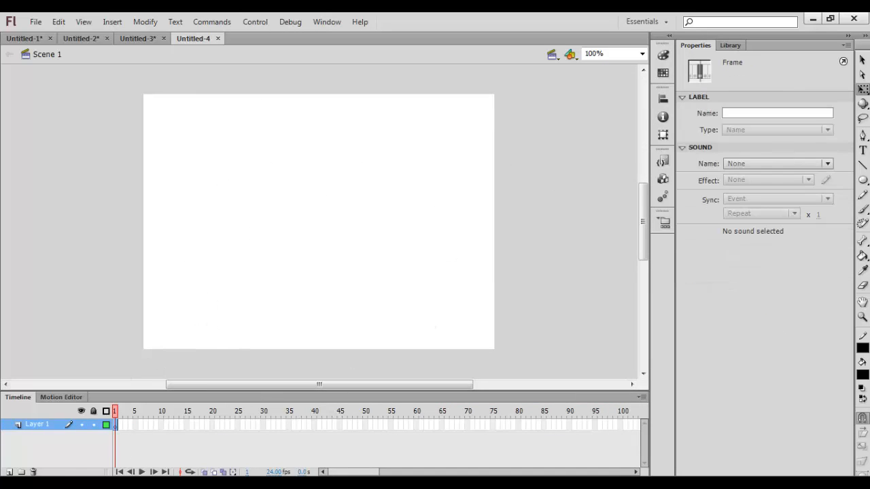
Draw a black-filled circle about 42 px wide in the stage's upper left and create a classic tween on Layer 1's first frame
{"action": "left_click", "coordinate": [863, 180]}
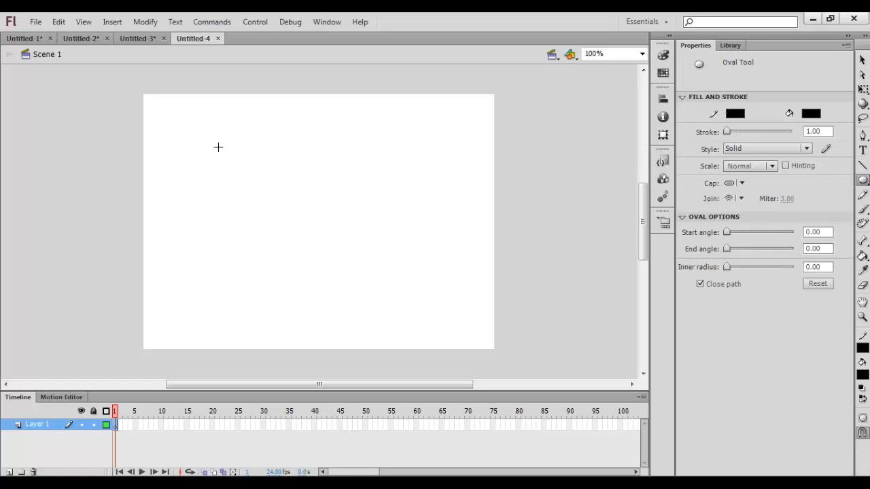
{"action": "left_click_drag", "start_coordinate": [198, 132], "coordinate": [224, 159]}
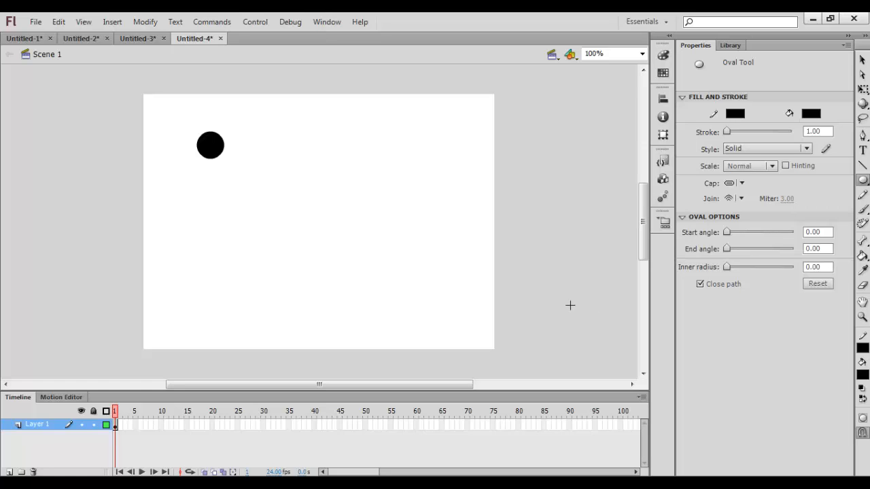
{"action": "right_click", "coordinate": [115, 423]}
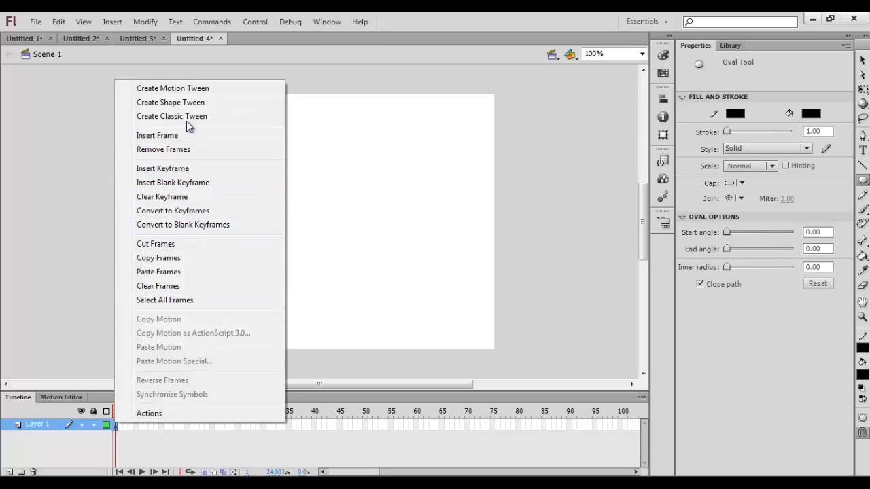
{"action": "left_click", "coordinate": [188, 120]}
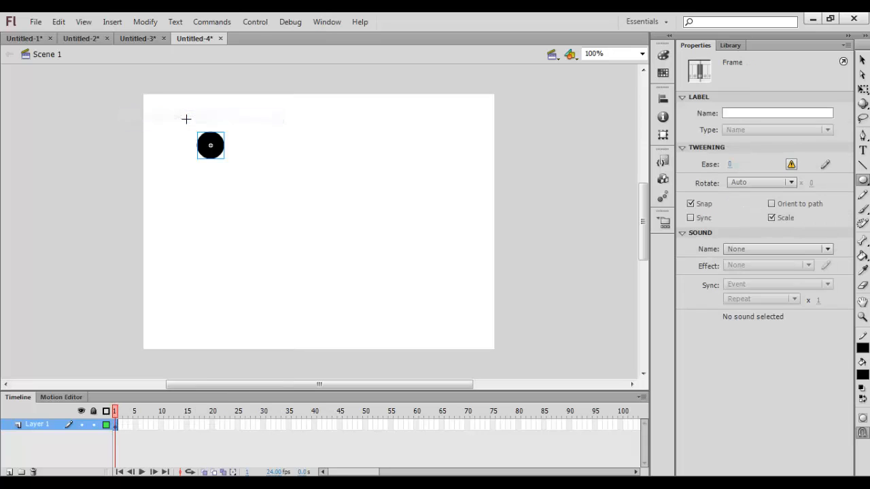
Add a classic motion guide to Layer 1 and draw an unfilled black circle outline about 331.5 px wide on the guide layer
{"action": "right_click", "coordinate": [38, 426]}
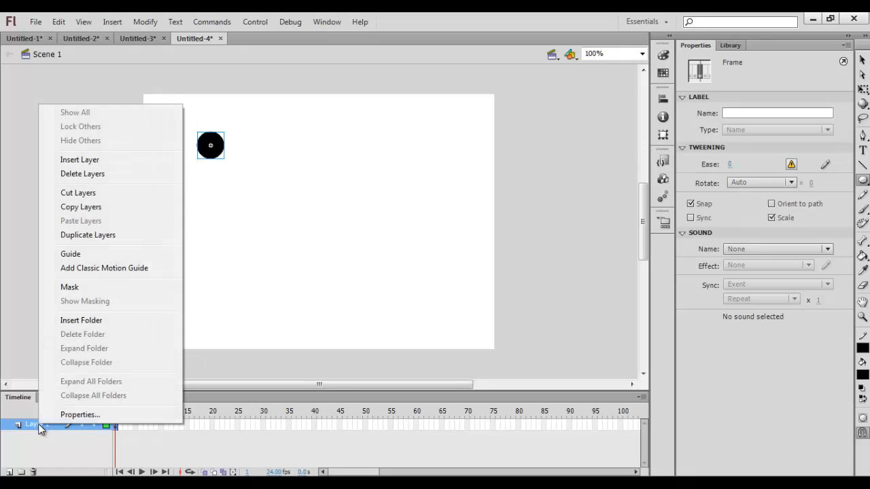
{"action": "left_click", "coordinate": [87, 270]}
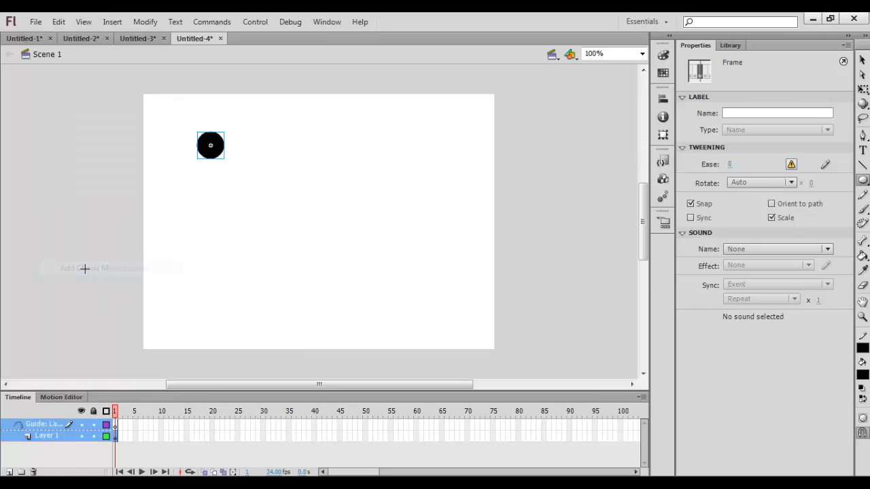
{"action": "left_click", "coordinate": [115, 424]}
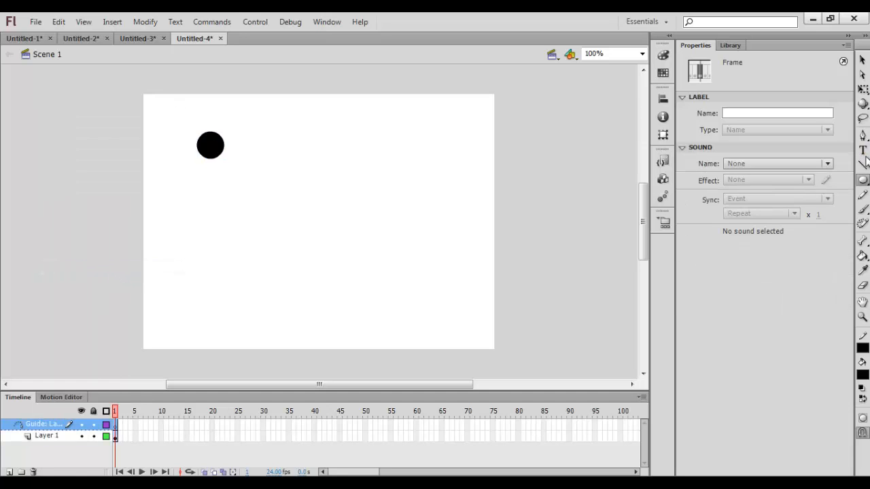
{"action": "left_click_drag", "start_coordinate": [863, 183], "coordinate": [788, 191]}
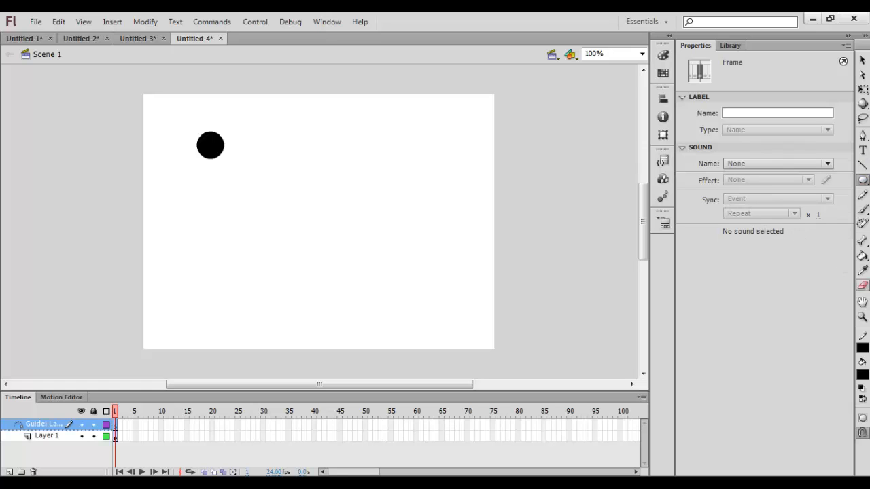
{"action": "left_click", "coordinate": [862, 375]}
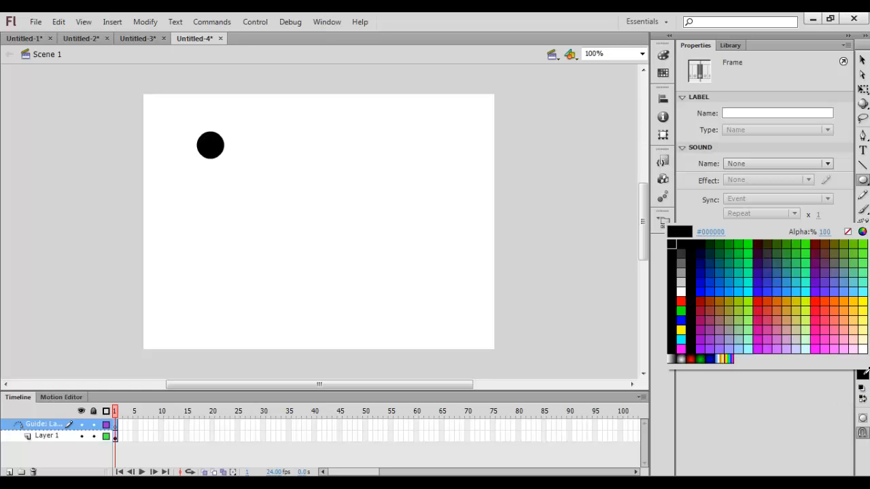
{"action": "left_click", "coordinate": [847, 233]}
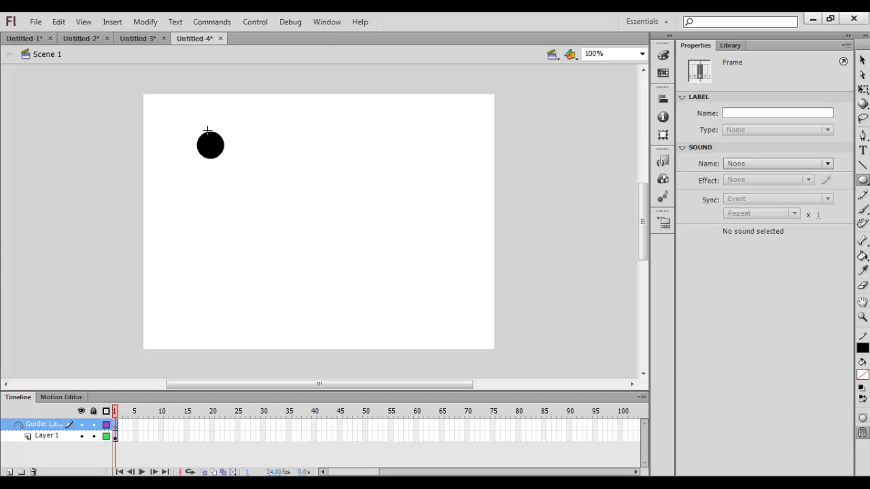
{"action": "left_click_drag", "start_coordinate": [210, 132], "coordinate": [421, 343]}
Move the guide circle slightly up and to the right, to about X 115, Y 39
{"action": "left_click", "coordinate": [862, 60]}
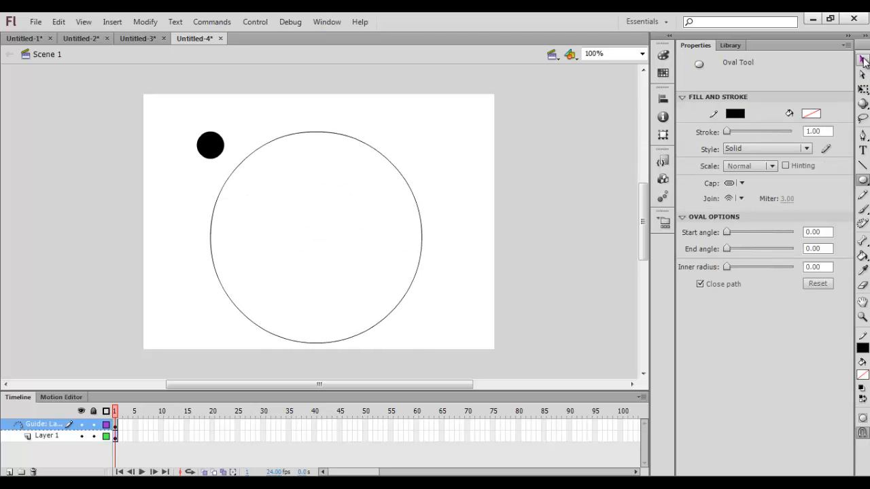
{"action": "double_click", "coordinate": [369, 147]}
{"action": "left_click_drag", "start_coordinate": [370, 147], "coordinate": [376, 133]}
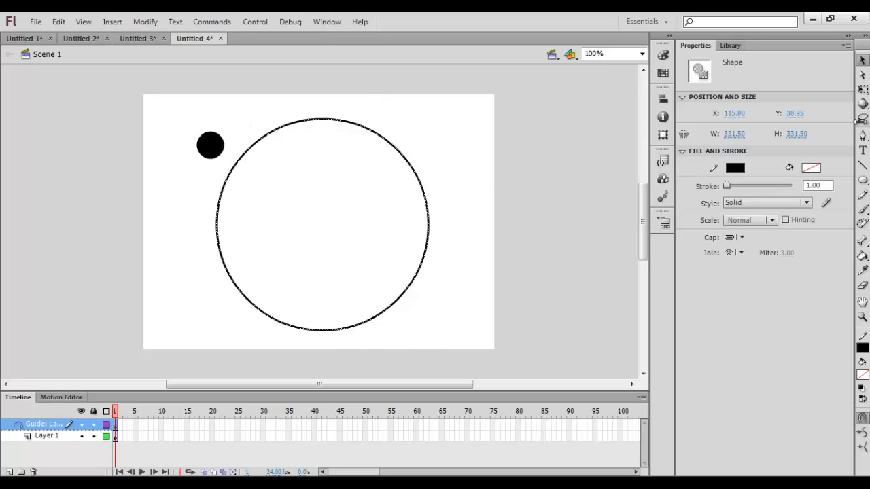
Erase a small gap at the top of the guide circle and snap the black ball to the gap's left end at frame 1
{"action": "left_click", "coordinate": [863, 288]}
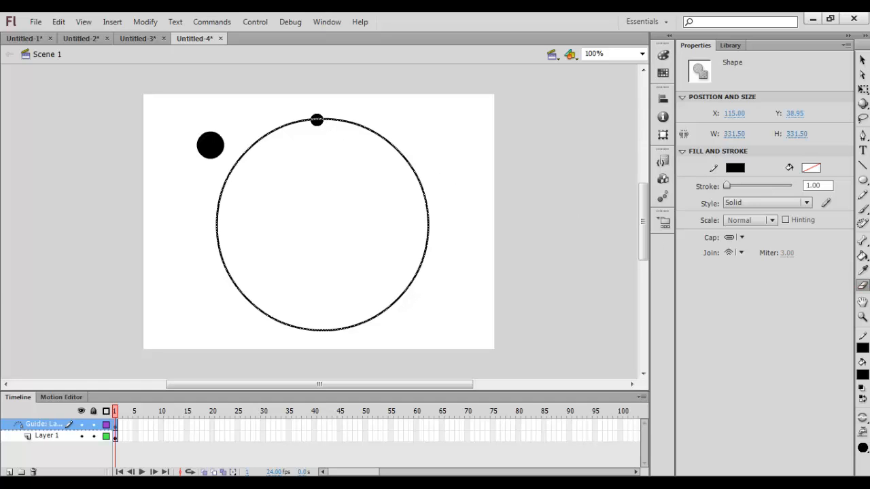
{"action": "left_click", "coordinate": [318, 119]}
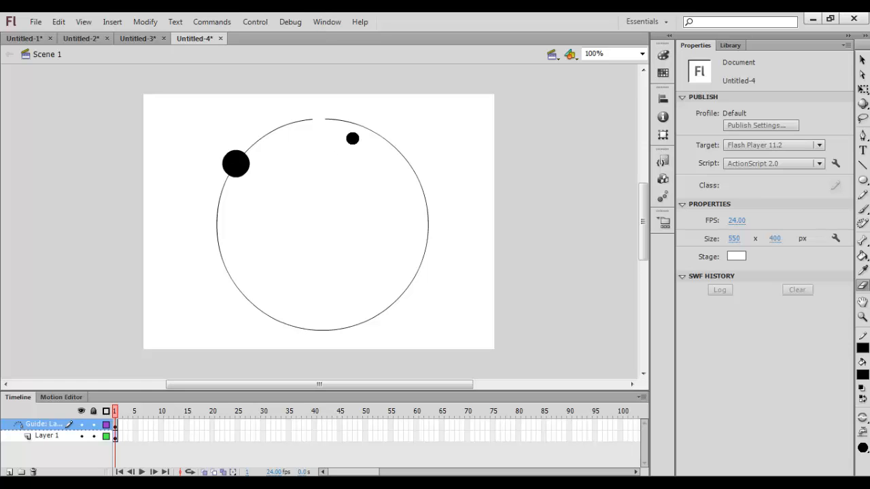
{"action": "left_click", "coordinate": [862, 60]}
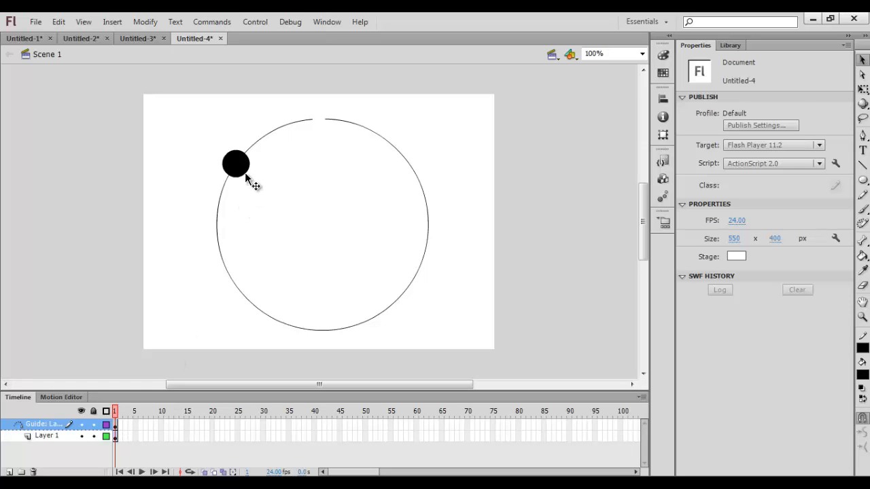
{"action": "left_click_drag", "start_coordinate": [240, 169], "coordinate": [317, 127]}
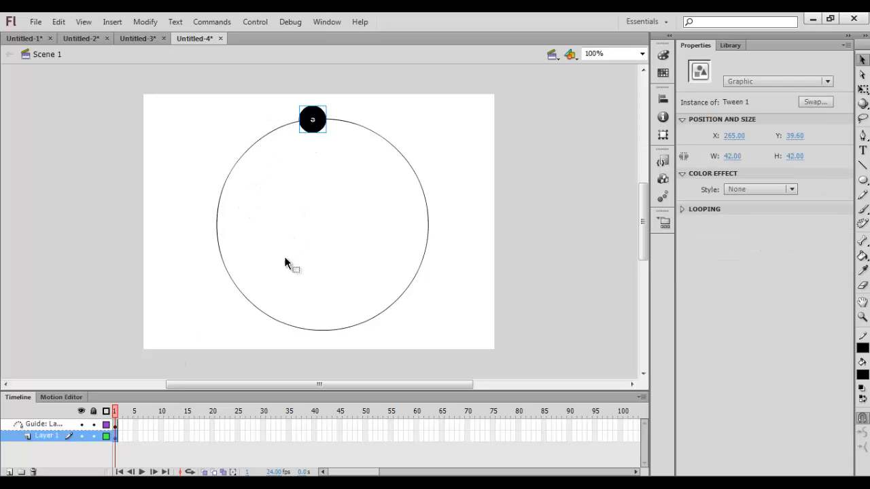
Insert a keyframe at frame 75 of Layer 1 and extend the guide layer to frame 75
{"action": "right_click", "coordinate": [493, 438]}
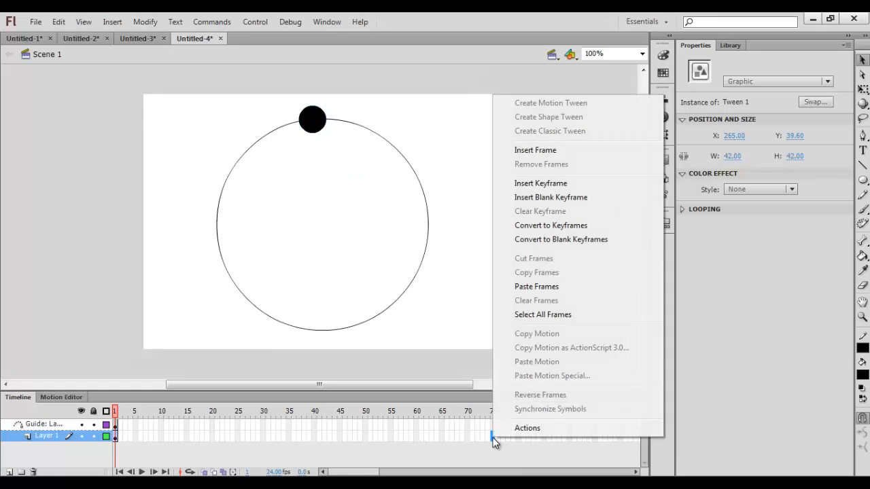
{"action": "left_click", "coordinate": [540, 183]}
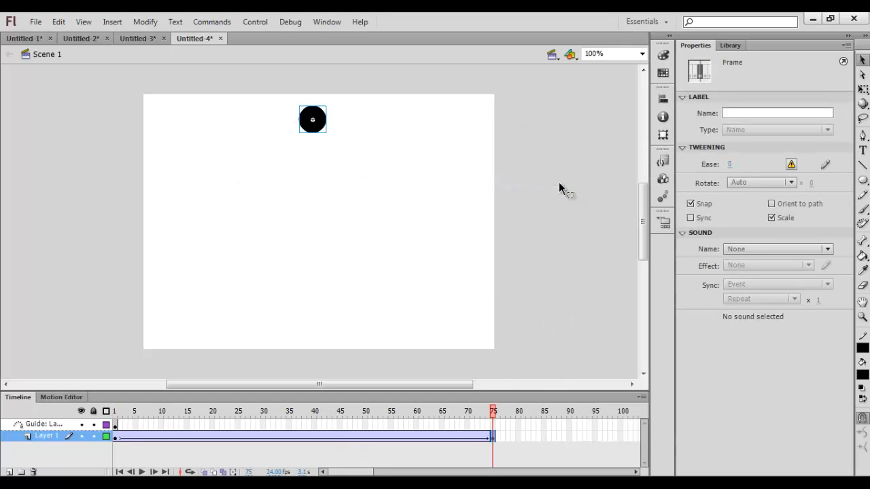
{"action": "left_click", "coordinate": [47, 425]}
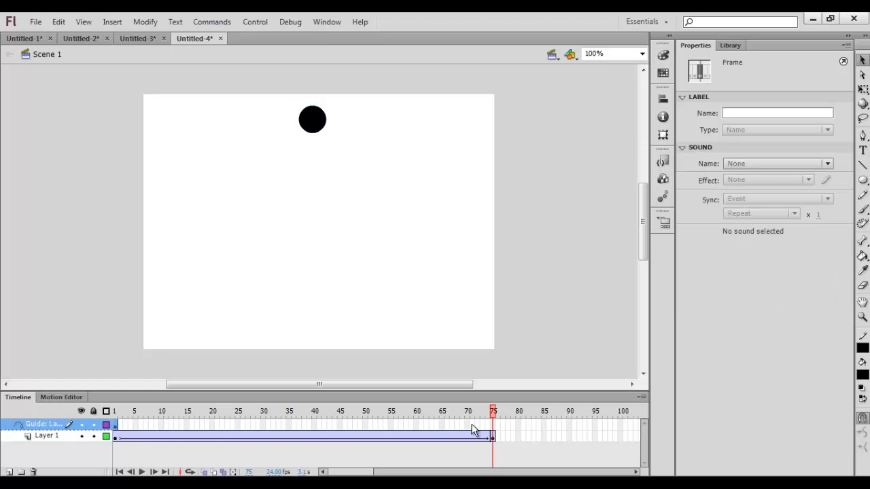
{"action": "right_click", "coordinate": [493, 427]}
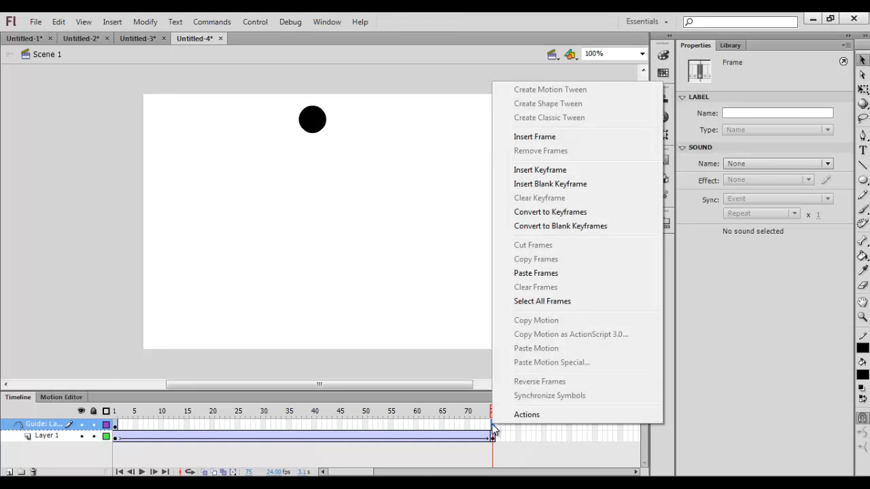
{"action": "left_click", "coordinate": [534, 137]}
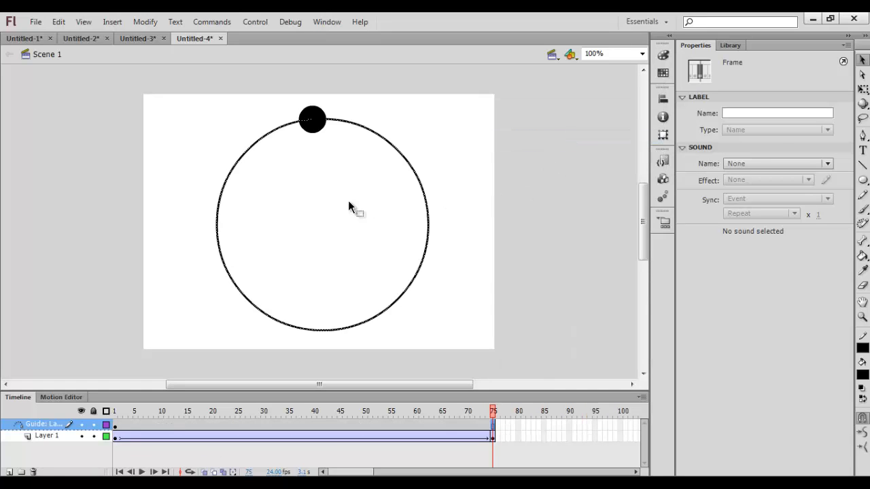
Snap the ball at frame 75 to the right end of the guide circle's gap and scrub the timeline to check the motion
{"action": "left_click", "coordinate": [492, 435]}
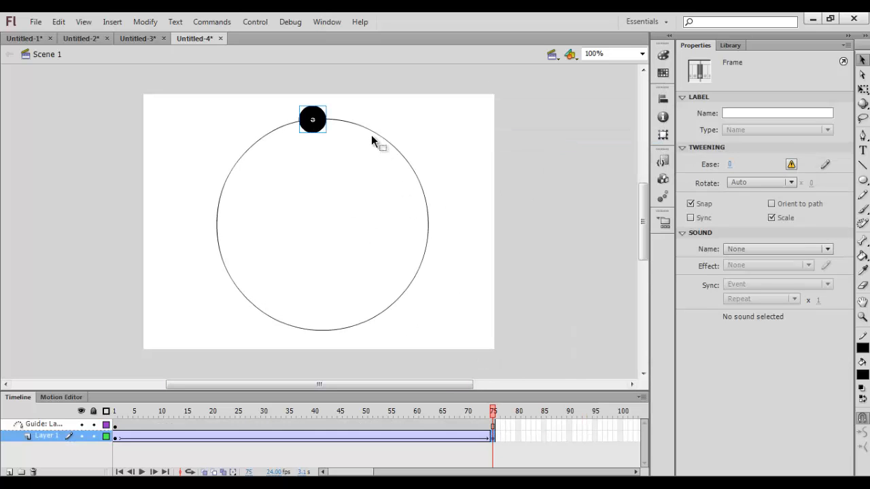
{"action": "left_click", "coordinate": [325, 125]}
{"action": "left_click_drag", "start_coordinate": [327, 125], "coordinate": [333, 127]}
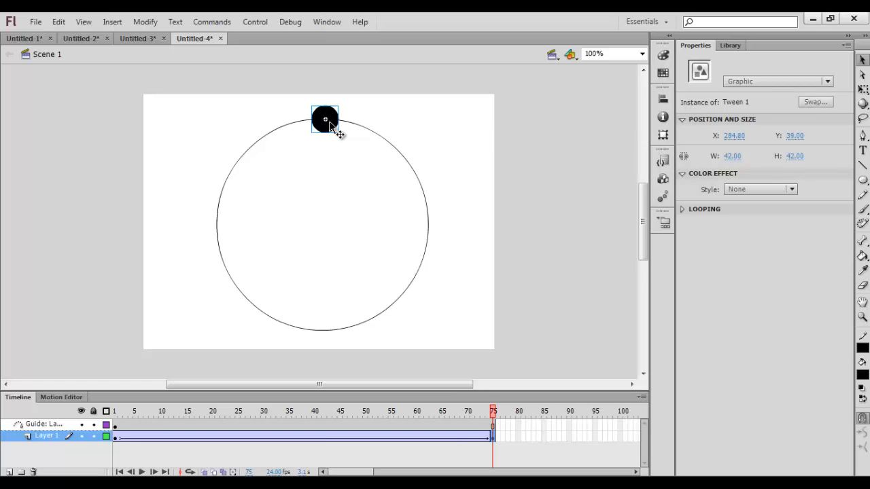
{"action": "left_click", "coordinate": [116, 413]}
{"action": "left_click_drag", "start_coordinate": [117, 415], "coordinate": [493, 472]}
{"action": "left_click", "coordinate": [547, 351]}
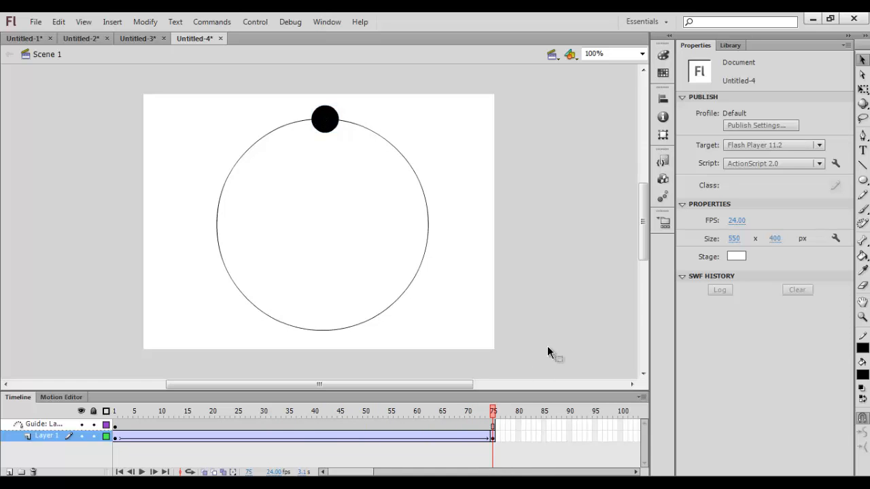
Apply a red tint at 100% (255, 0, 0) to the ball at frame 75 and preview the movie
{"action": "left_click", "coordinate": [332, 123]}
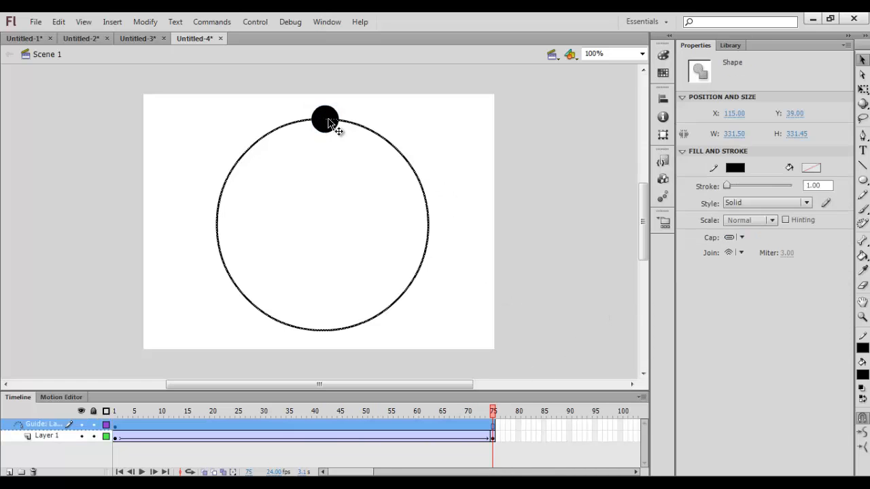
{"action": "left_click", "coordinate": [492, 437]}
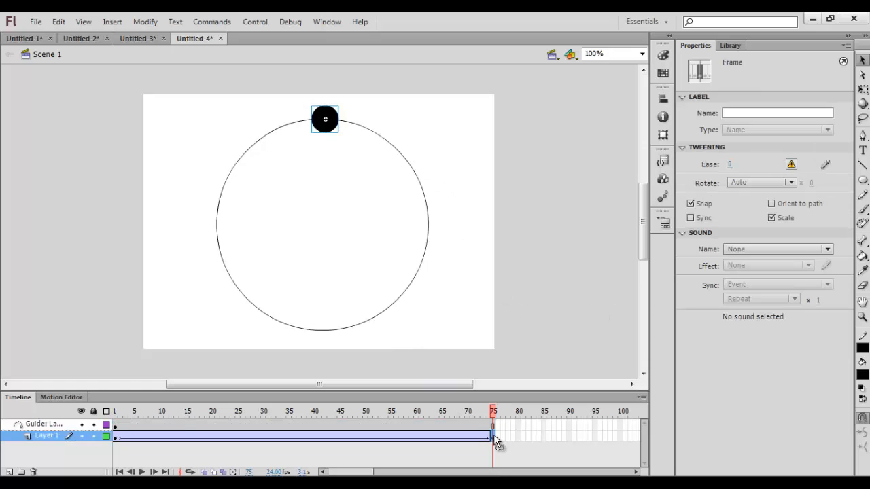
{"action": "left_click", "coordinate": [329, 128]}
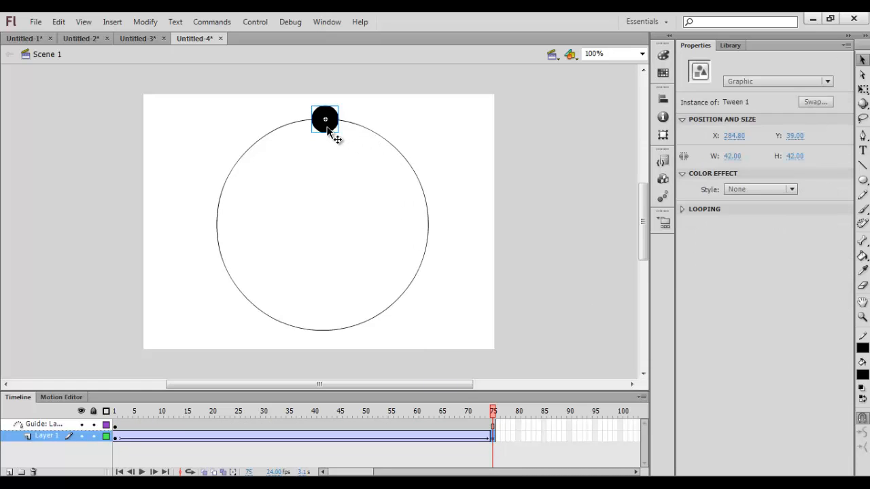
{"action": "left_click", "coordinate": [757, 190]}
{"action": "left_click", "coordinate": [752, 234]}
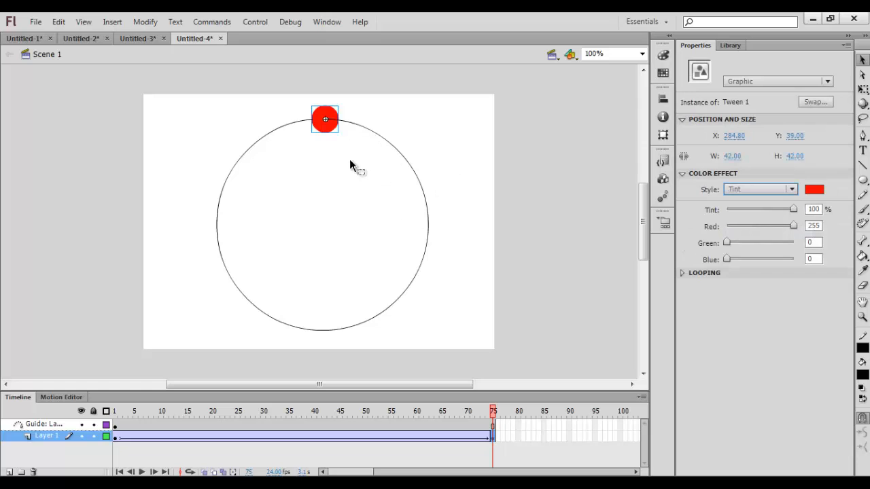
{"action": "key", "text": "ctrl+Return"}
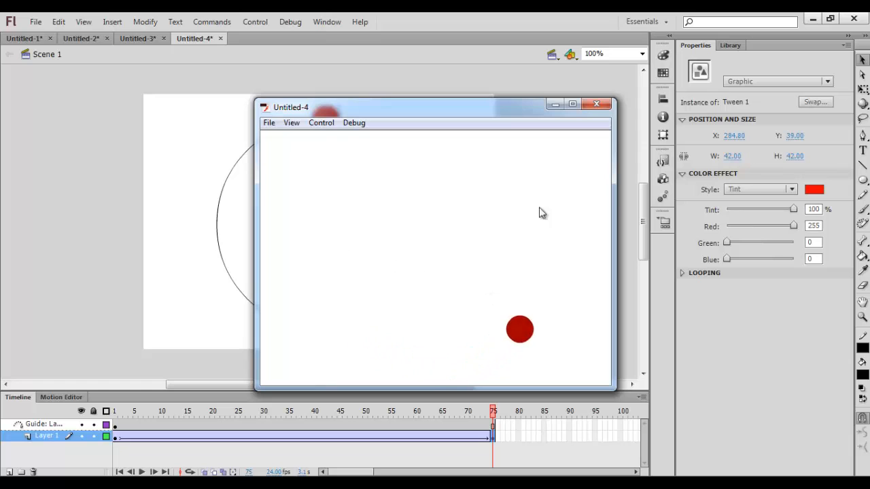
{"action": "left_click", "coordinate": [597, 103]}
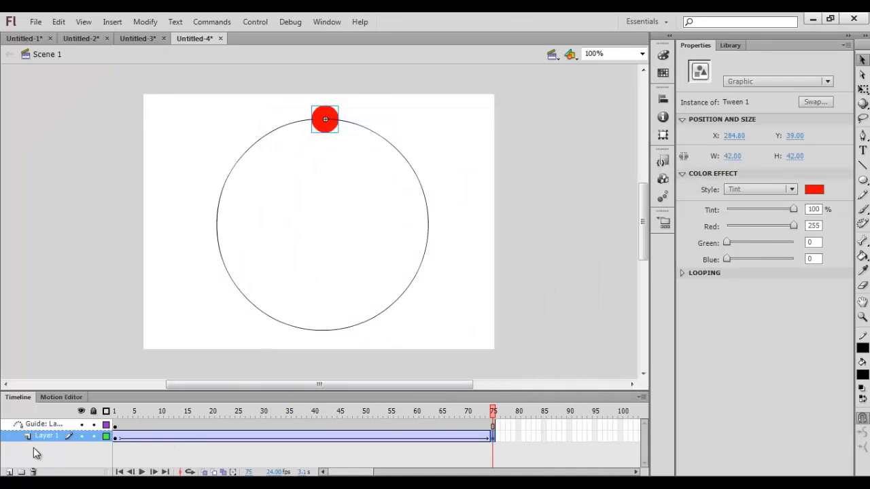
Insert a new layer above Layer 1, under the motion guide
{"action": "left_click", "coordinate": [43, 446]}
{"action": "left_click", "coordinate": [45, 436]}
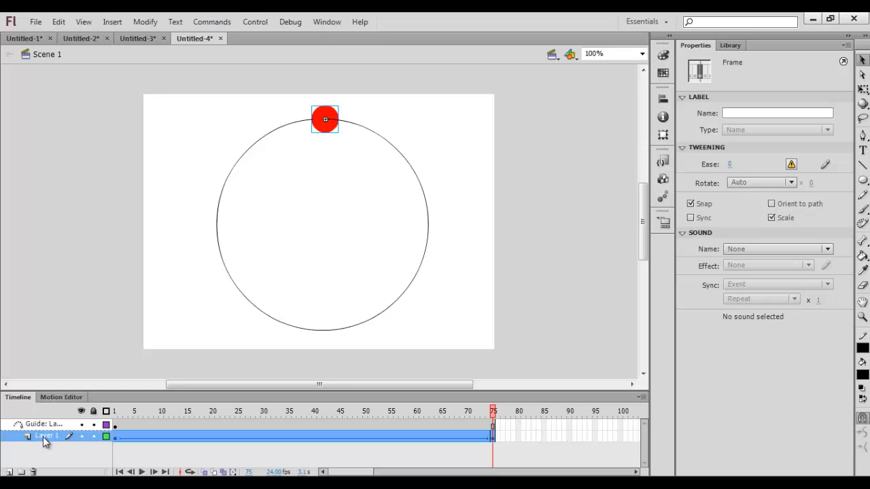
{"action": "left_click", "coordinate": [9, 472]}
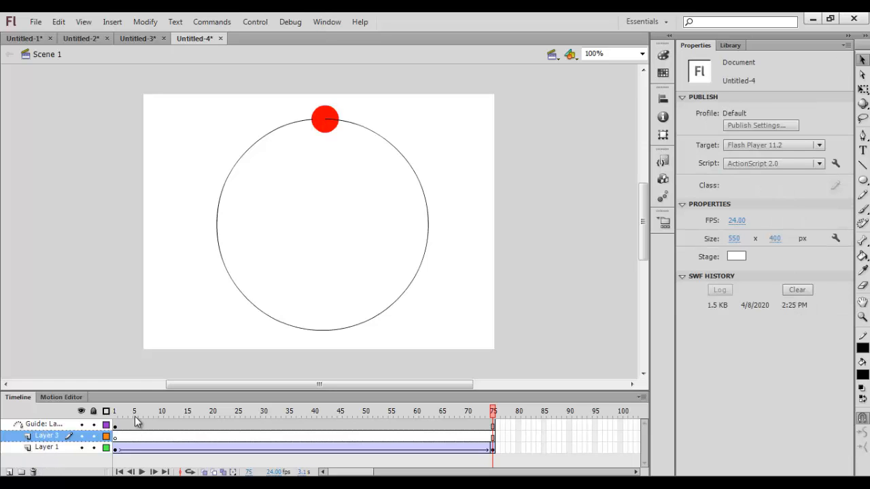
Insert a keyframe at frame 10 of Layer 3
{"action": "left_click", "coordinate": [46, 440]}
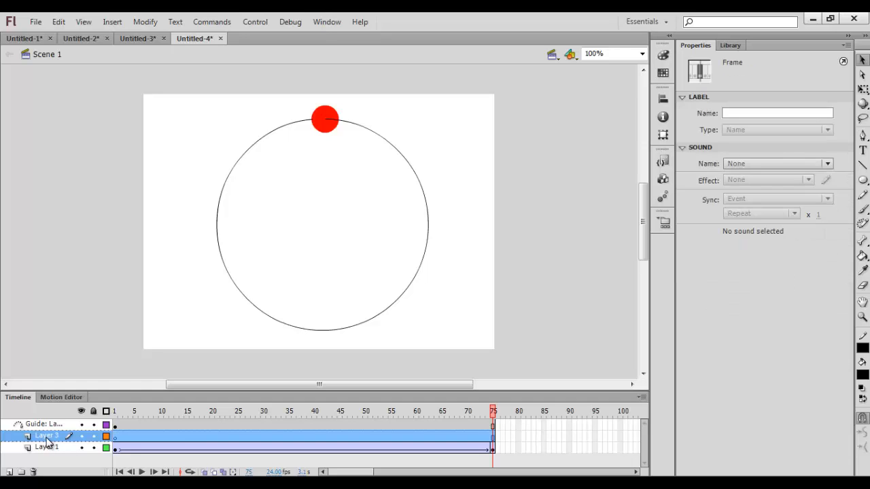
{"action": "left_click", "coordinate": [117, 438]}
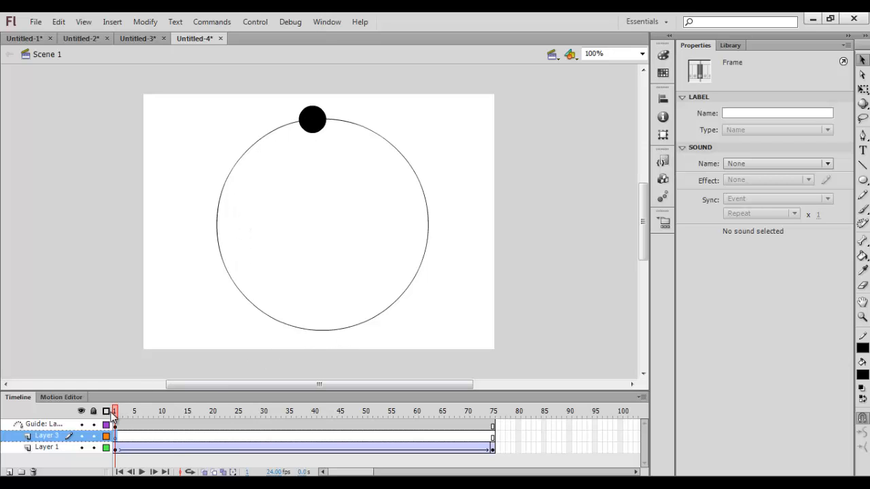
{"action": "left_click_drag", "start_coordinate": [116, 416], "coordinate": [163, 427]}
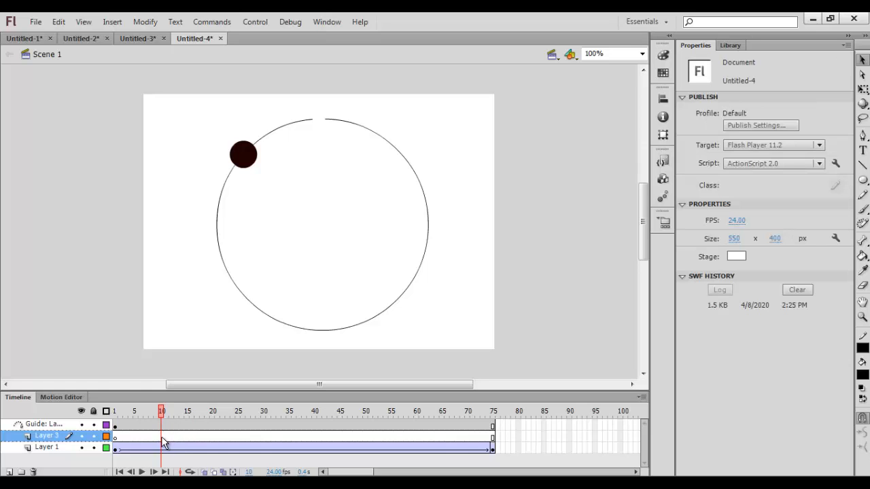
{"action": "right_click", "coordinate": [163, 441]}
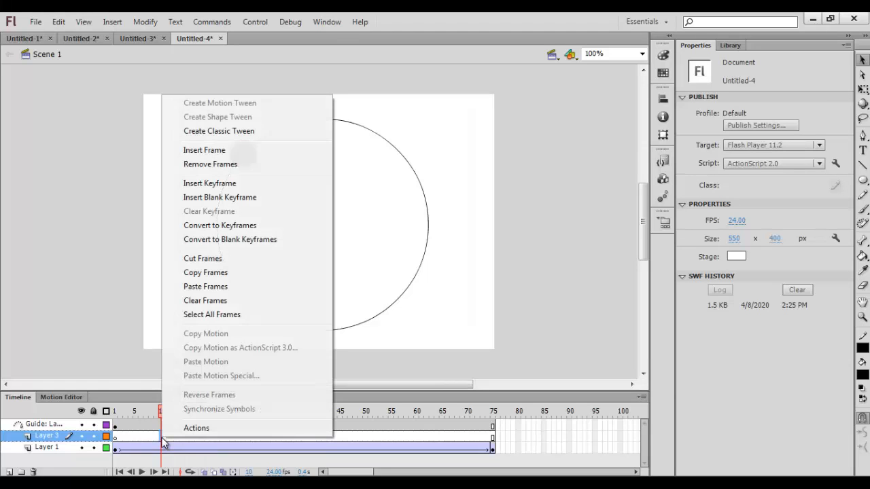
{"action": "left_click", "coordinate": [218, 183]}
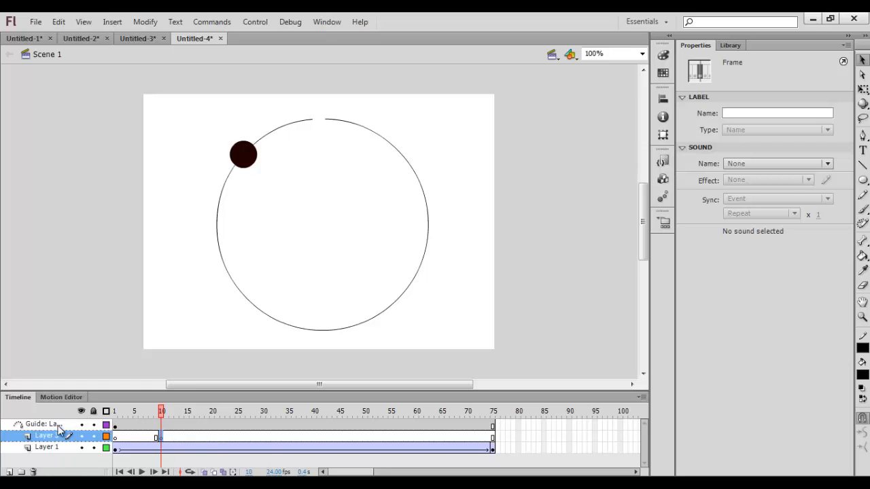
Draw a ball about 33.5 px wide at the left end of the guide circle's gap on frame 10 of Layer 3
{"action": "left_click", "coordinate": [863, 181]}
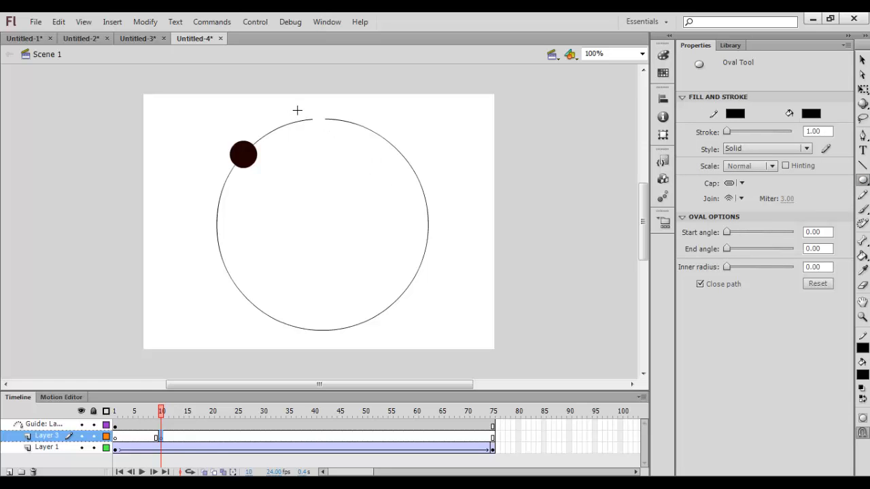
{"action": "left_click_drag", "start_coordinate": [309, 124], "coordinate": [318, 132]}
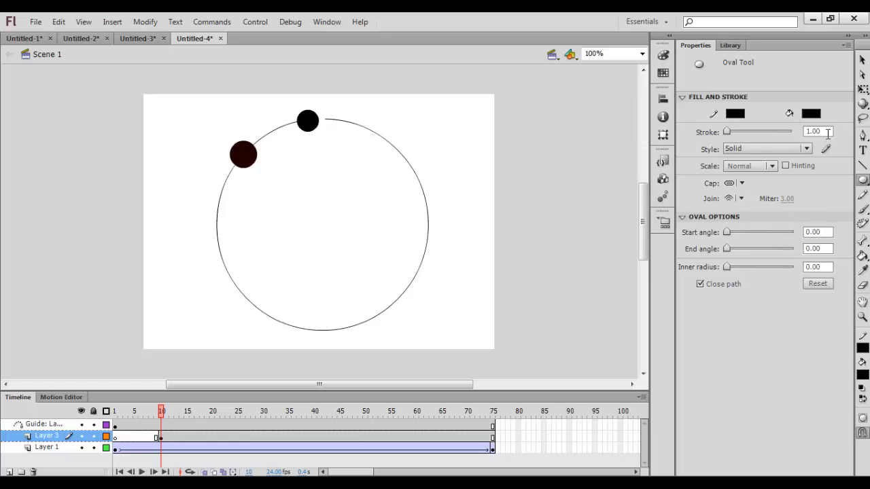
{"action": "left_click", "coordinate": [861, 60]}
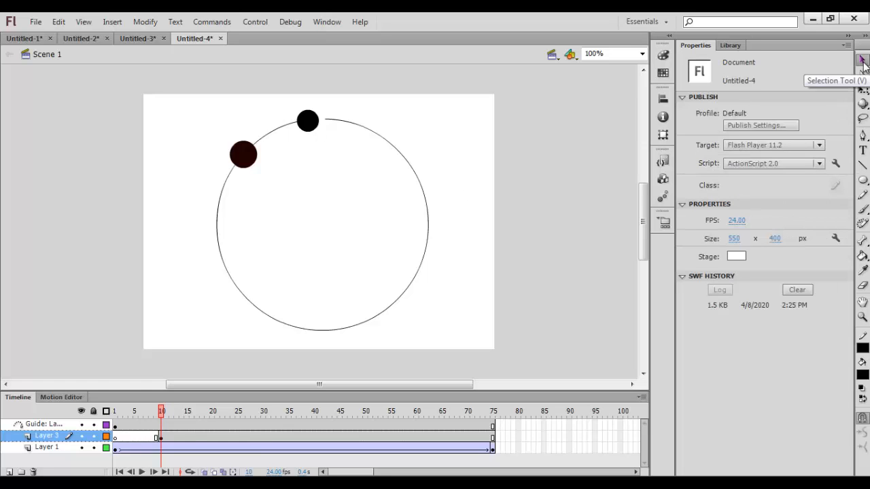
Give the new ball on Layer 3 a blue fill and a dark red stroke
{"action": "left_click", "coordinate": [311, 125]}
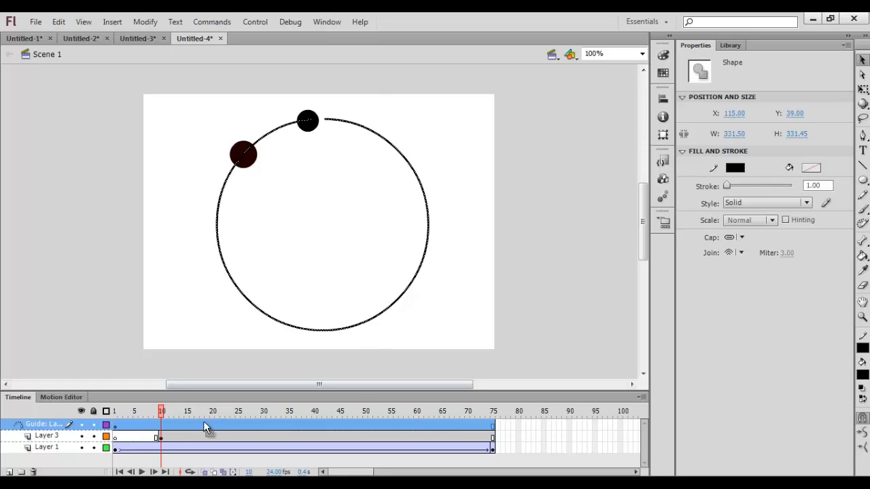
{"action": "left_click", "coordinate": [161, 437]}
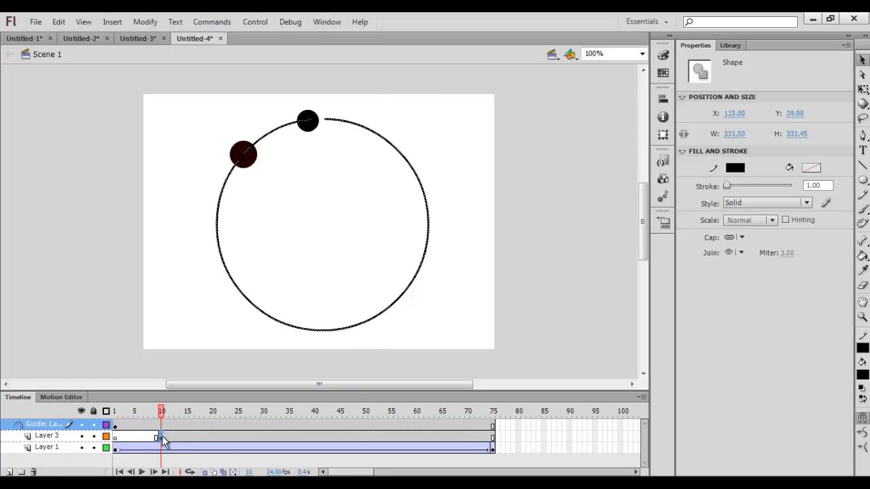
{"action": "left_click", "coordinate": [307, 132]}
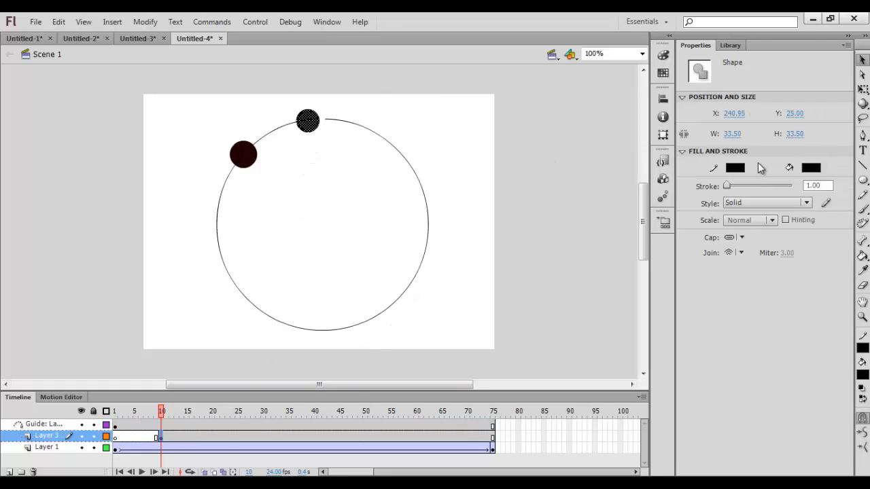
{"action": "left_click", "coordinate": [807, 167]}
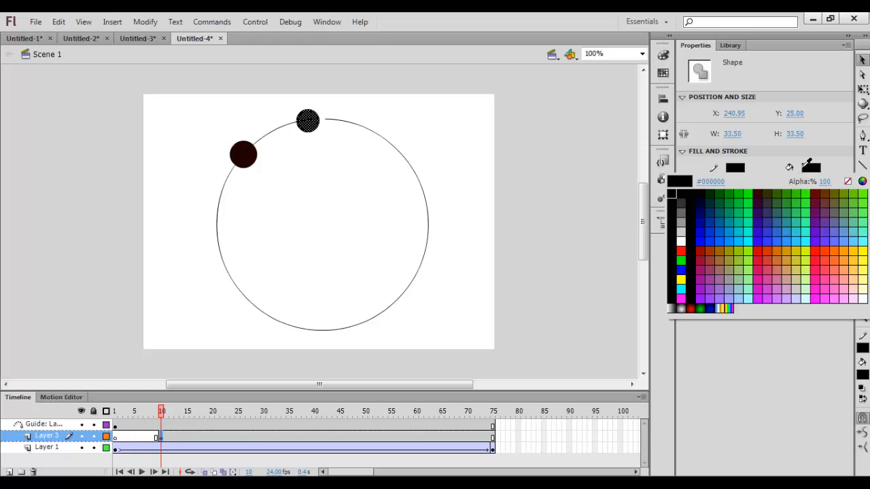
{"action": "left_click", "coordinate": [701, 237]}
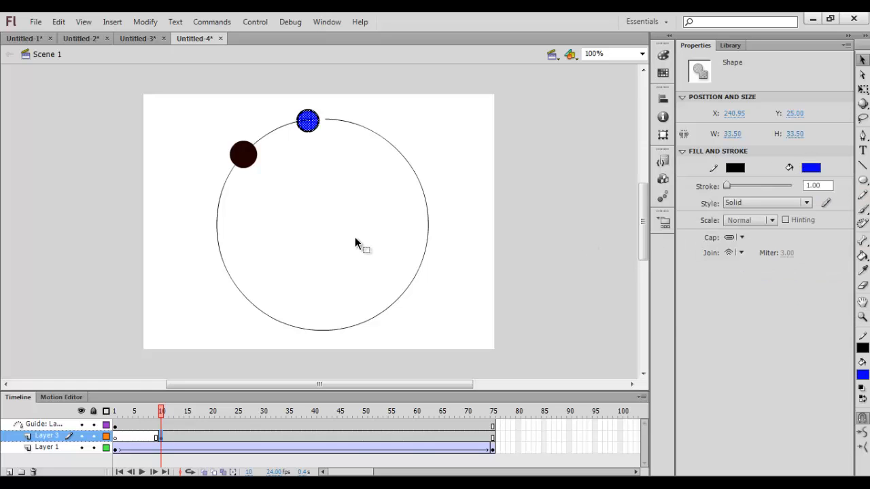
{"action": "left_click", "coordinate": [735, 168]}
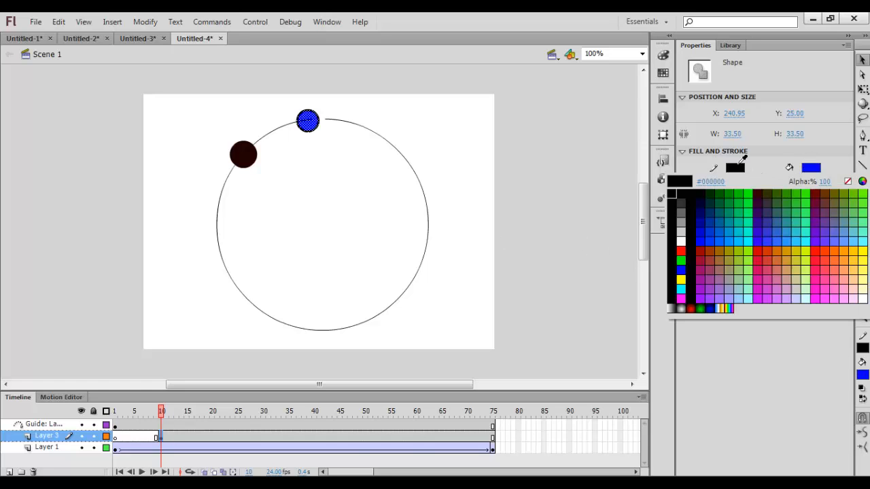
{"action": "left_click", "coordinate": [702, 252]}
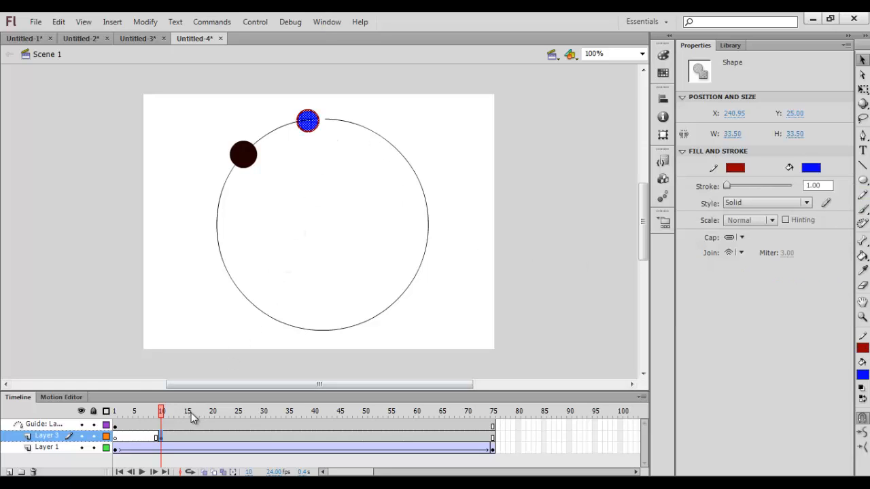
Create a classic tween from frame 10 of Layer 3 and insert a keyframe at frame 85
{"action": "right_click", "coordinate": [160, 438]}
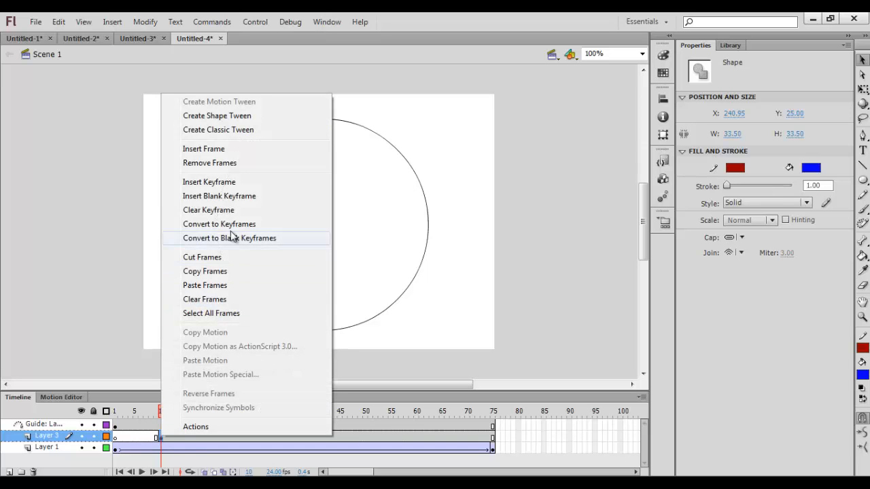
{"action": "left_click", "coordinate": [221, 131]}
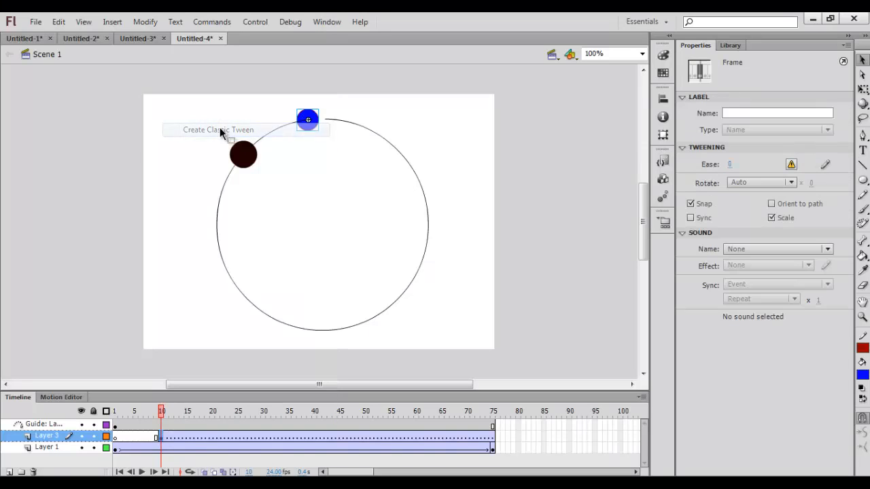
{"action": "right_click", "coordinate": [543, 438]}
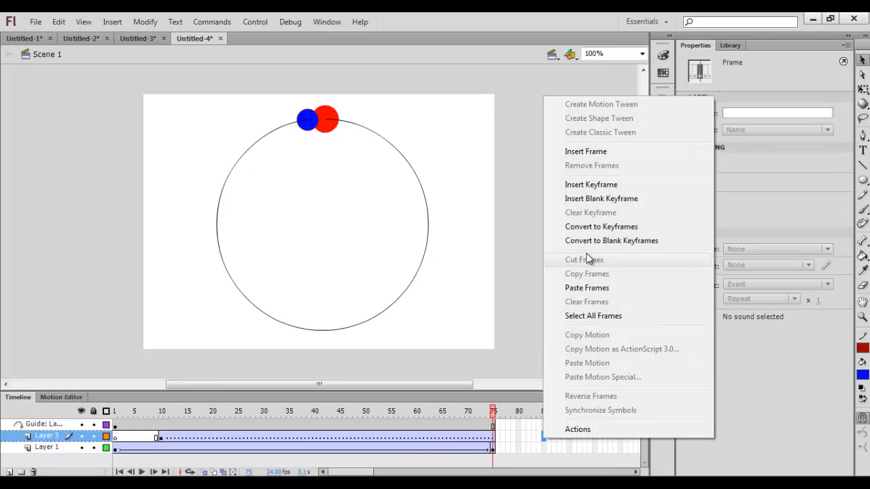
{"action": "left_click", "coordinate": [593, 189]}
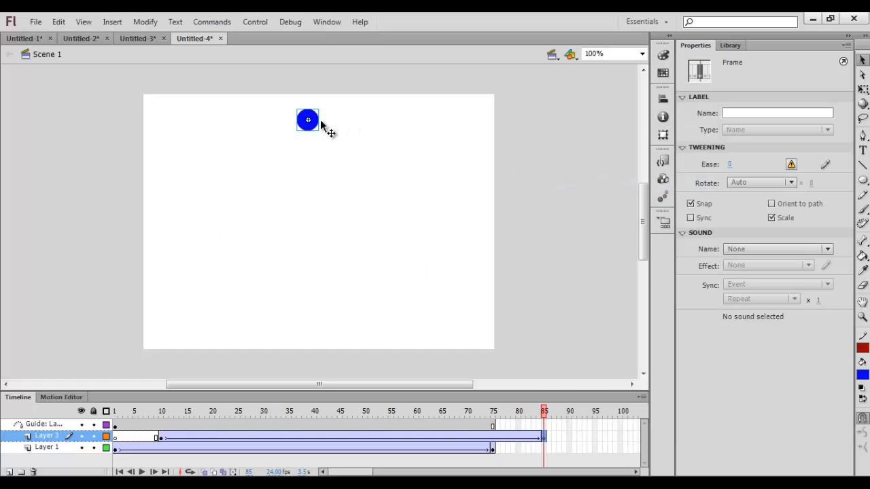
Extend the guide layer to frame 85 and snap the Layer 3 ball at frame 85 to the right end of the circle's gap
{"action": "right_click", "coordinate": [544, 425]}
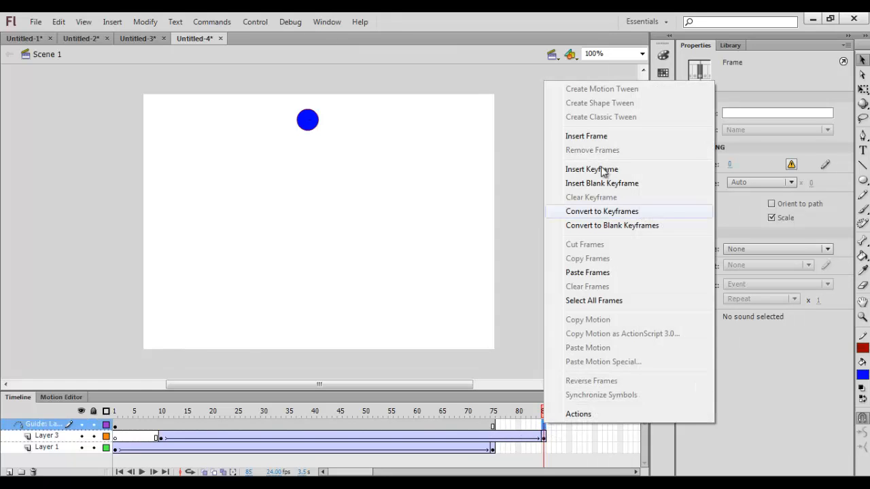
{"action": "left_click", "coordinate": [608, 141]}
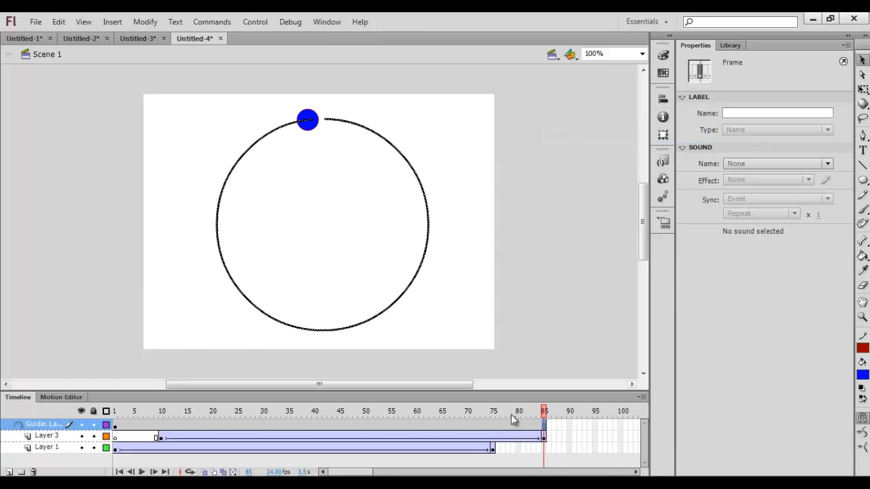
{"action": "left_click", "coordinate": [542, 436]}
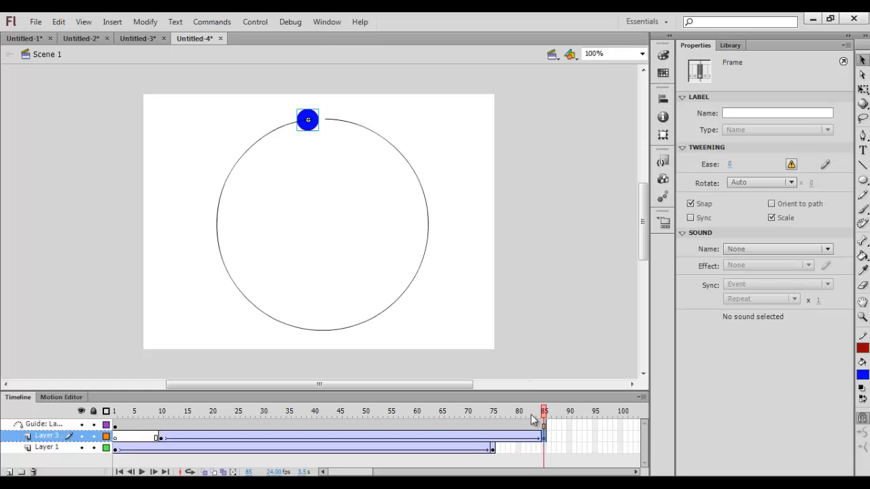
{"action": "left_click_drag", "start_coordinate": [313, 125], "coordinate": [331, 124]}
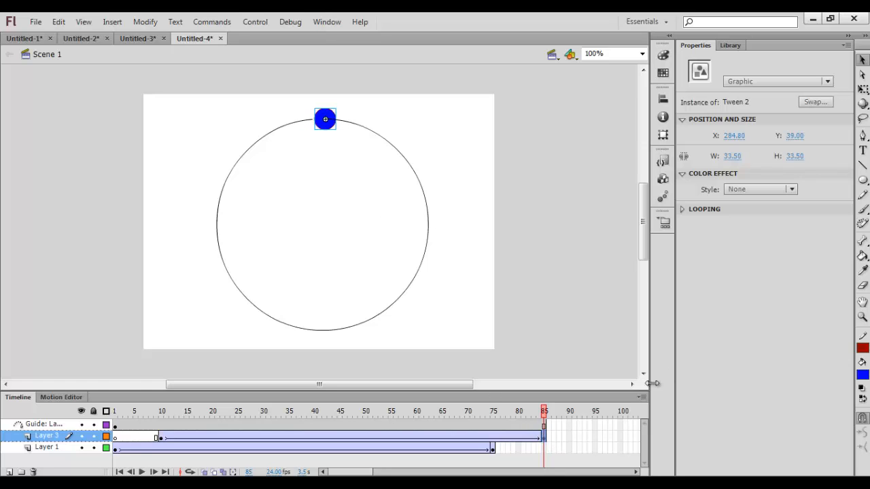
Apply an orange tint at 100% (255, 102, 0) to the Layer 3 ball at frame 85 and preview the movie
{"action": "left_click", "coordinate": [761, 194]}
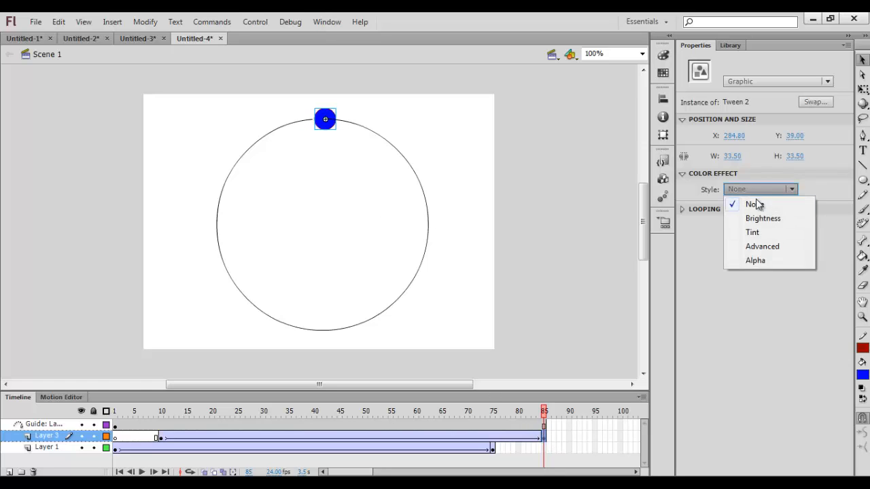
{"action": "left_click", "coordinate": [756, 232]}
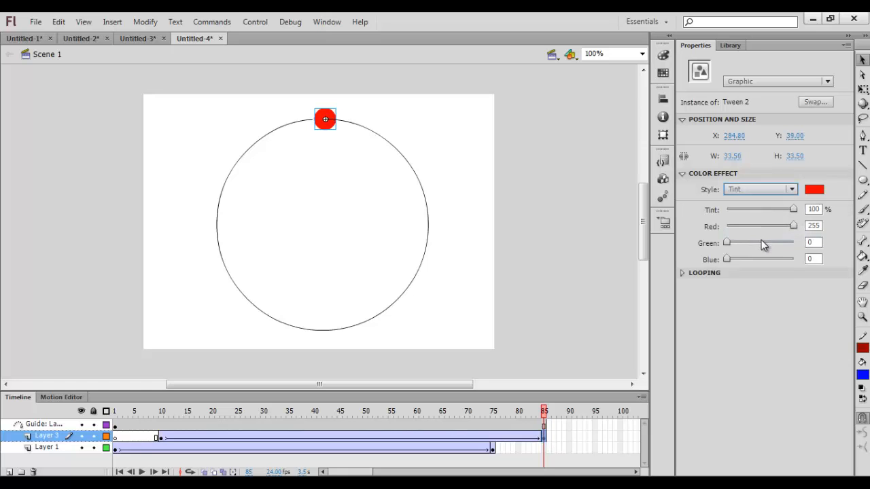
{"action": "left_click", "coordinate": [814, 190]}
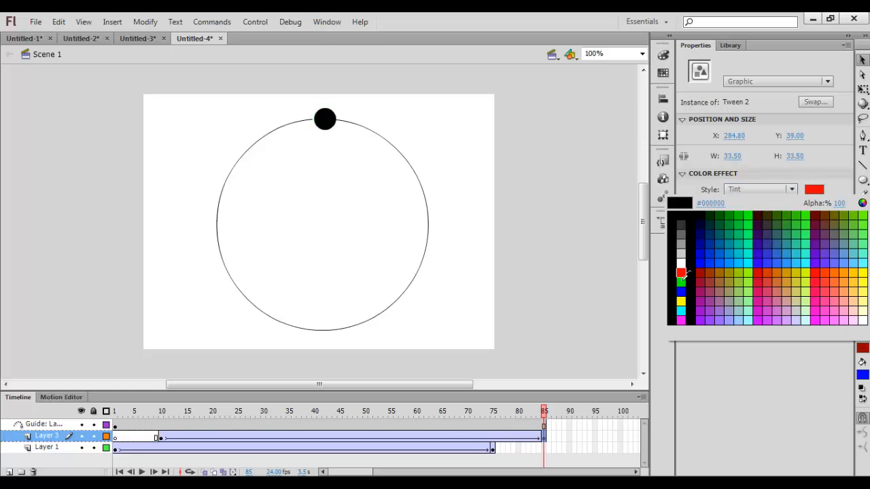
{"action": "left_click", "coordinate": [838, 271]}
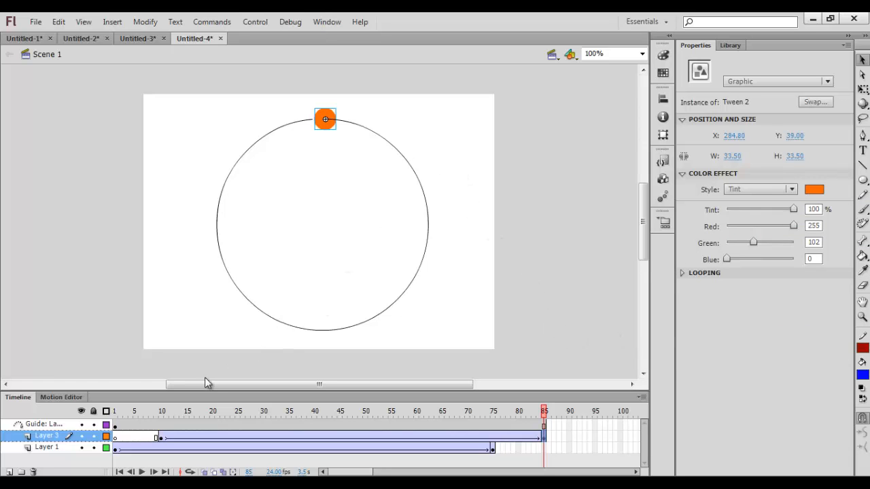
{"action": "key", "text": "ctrl+Return"}
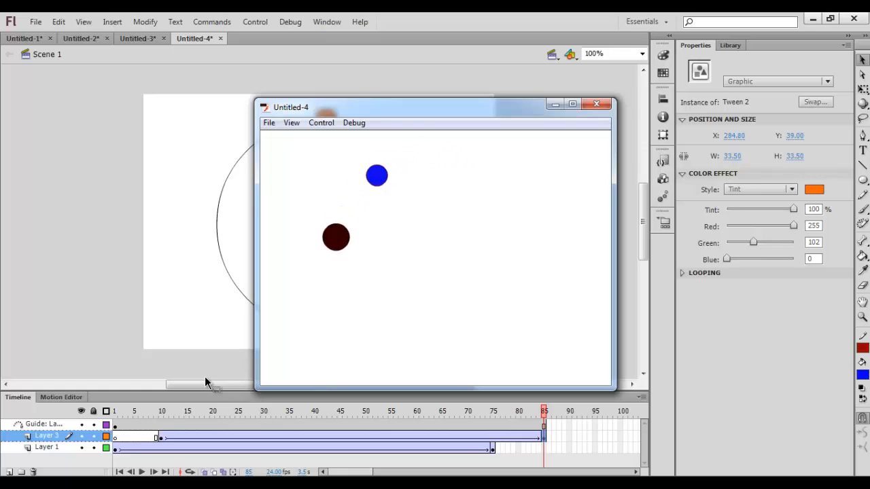
{"action": "left_click", "coordinate": [596, 103]}
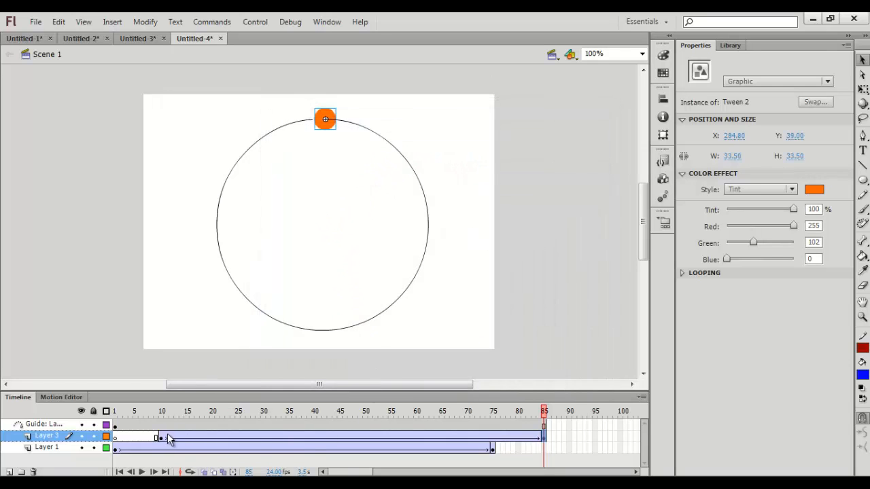
Shift the Layer 3 tween with its keyframes earlier so it runs from frame 5 to frame 80
{"action": "left_click_drag", "start_coordinate": [163, 443], "coordinate": [549, 442]}
{"action": "left_click_drag", "start_coordinate": [189, 442], "coordinate": [168, 449]}
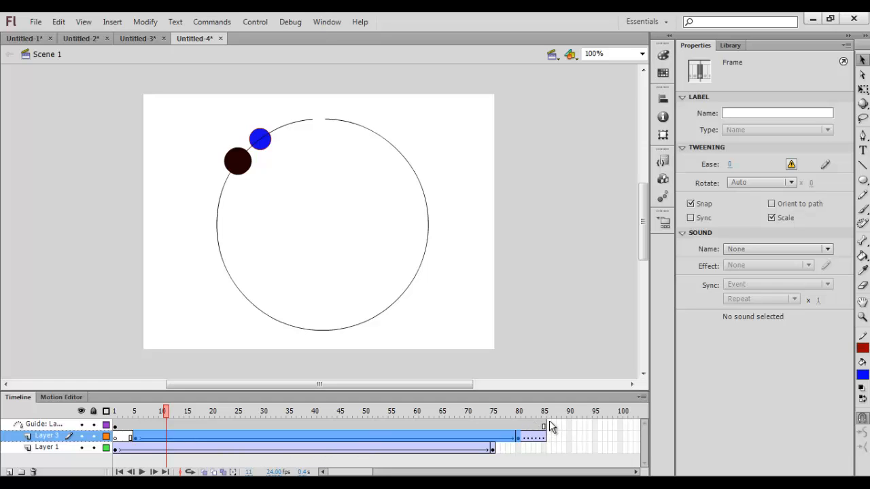
Remove frames 81 to 85 from the guide layer and Layer 3, and preview the movie
{"action": "left_click_drag", "start_coordinate": [543, 426], "coordinate": [523, 437]}
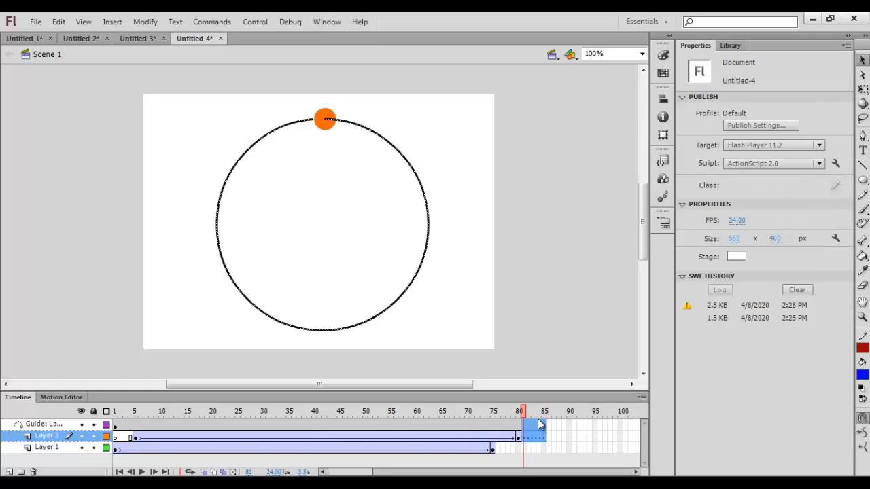
{"action": "right_click", "coordinate": [537, 428]}
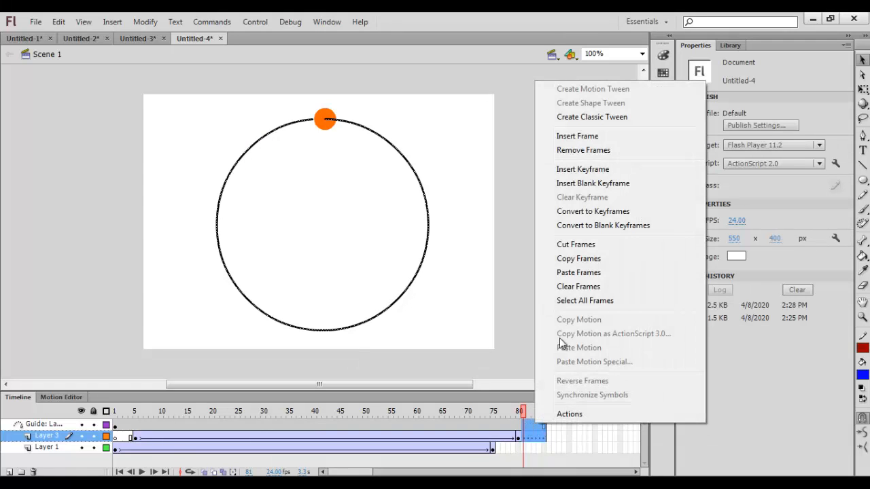
{"action": "left_click", "coordinate": [578, 151]}
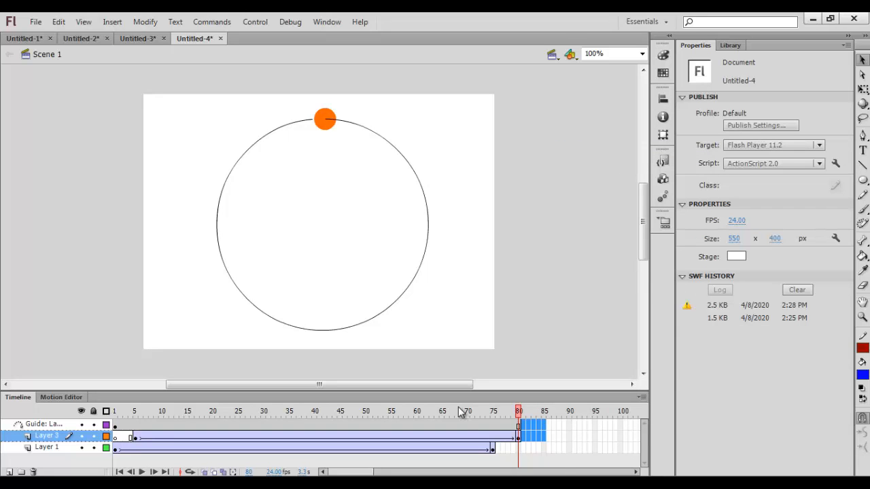
{"action": "key", "text": "ctrl+Return"}
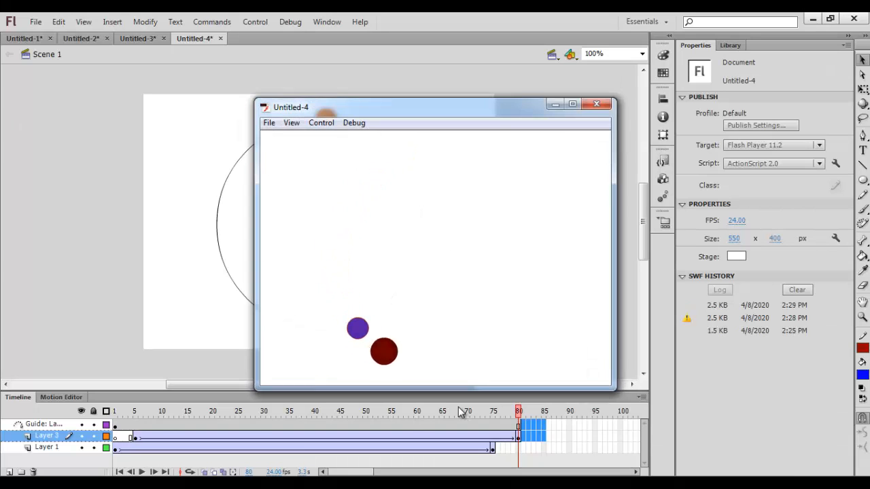